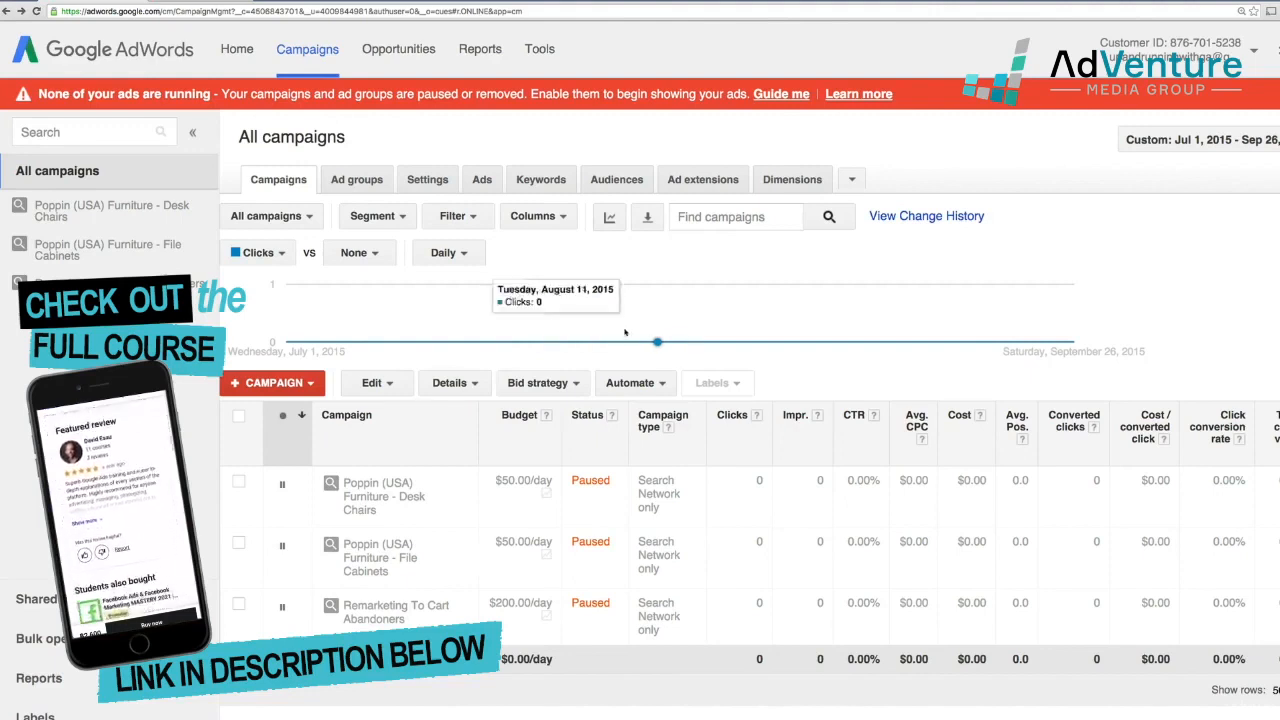
# Start a new Search Network only campaign of the Call-only type
pyautogui.click(305, 388)
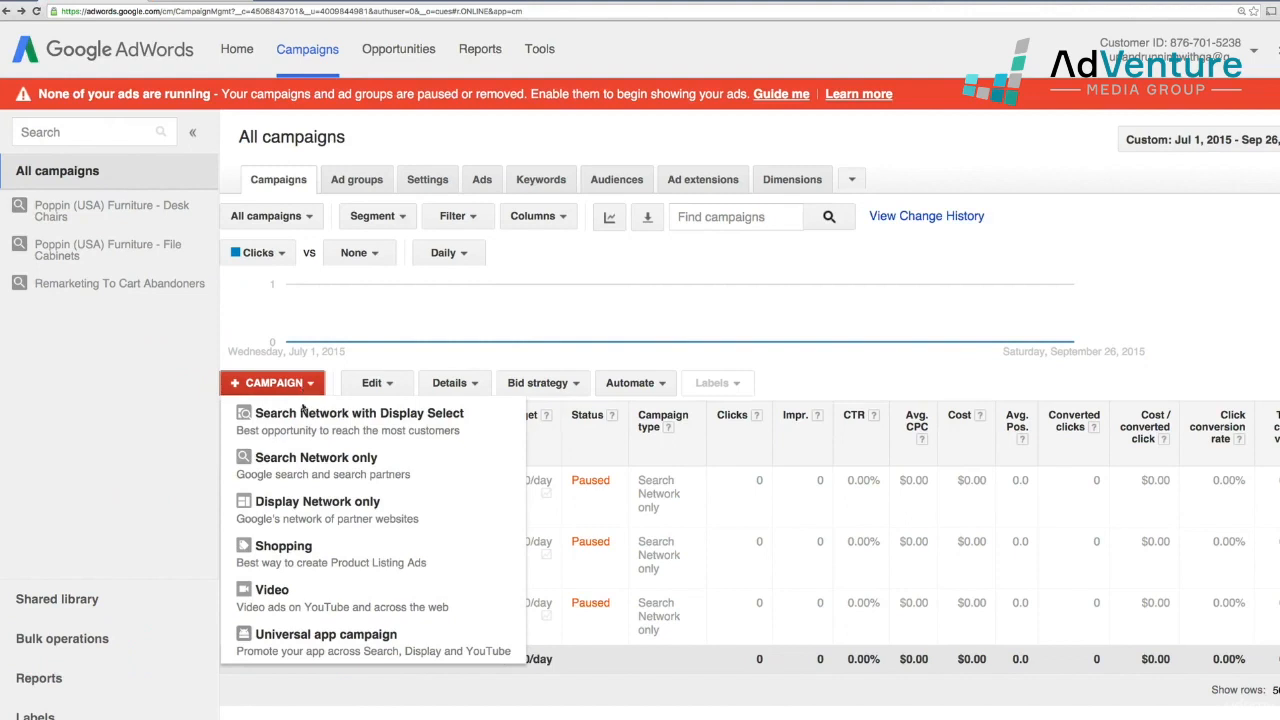
pyautogui.click(318, 460)
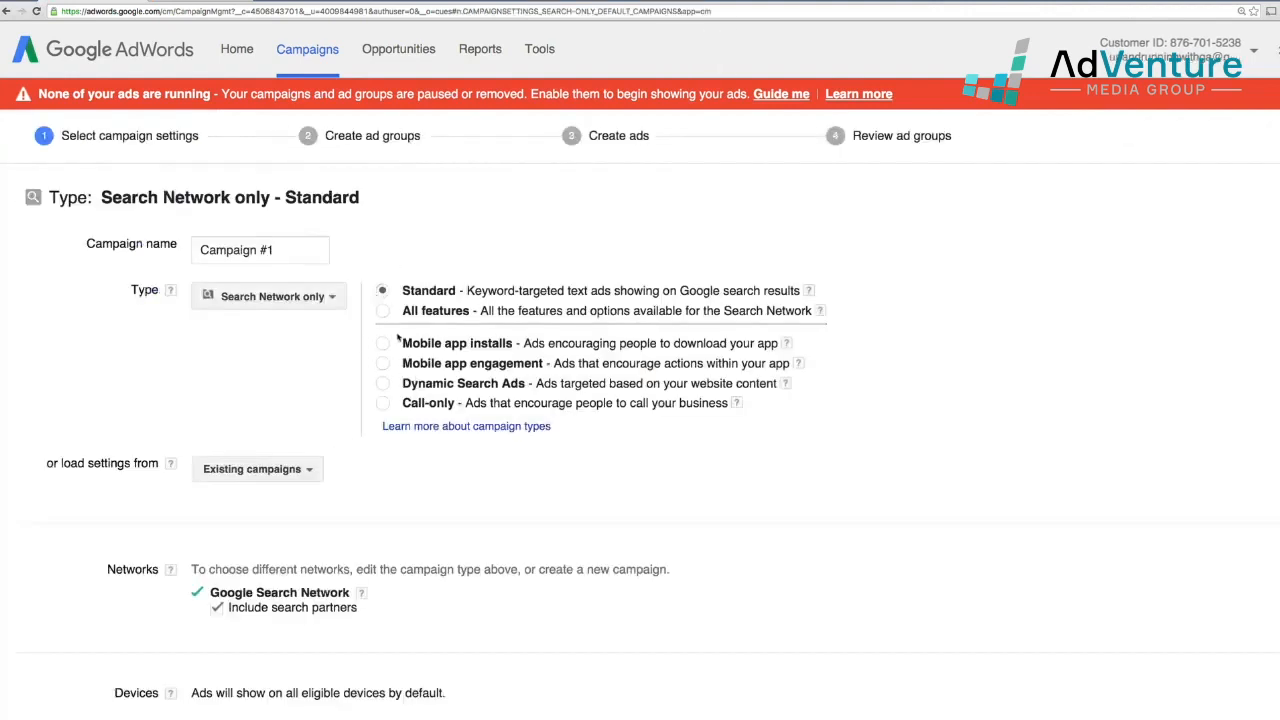
pyautogui.click(383, 403)
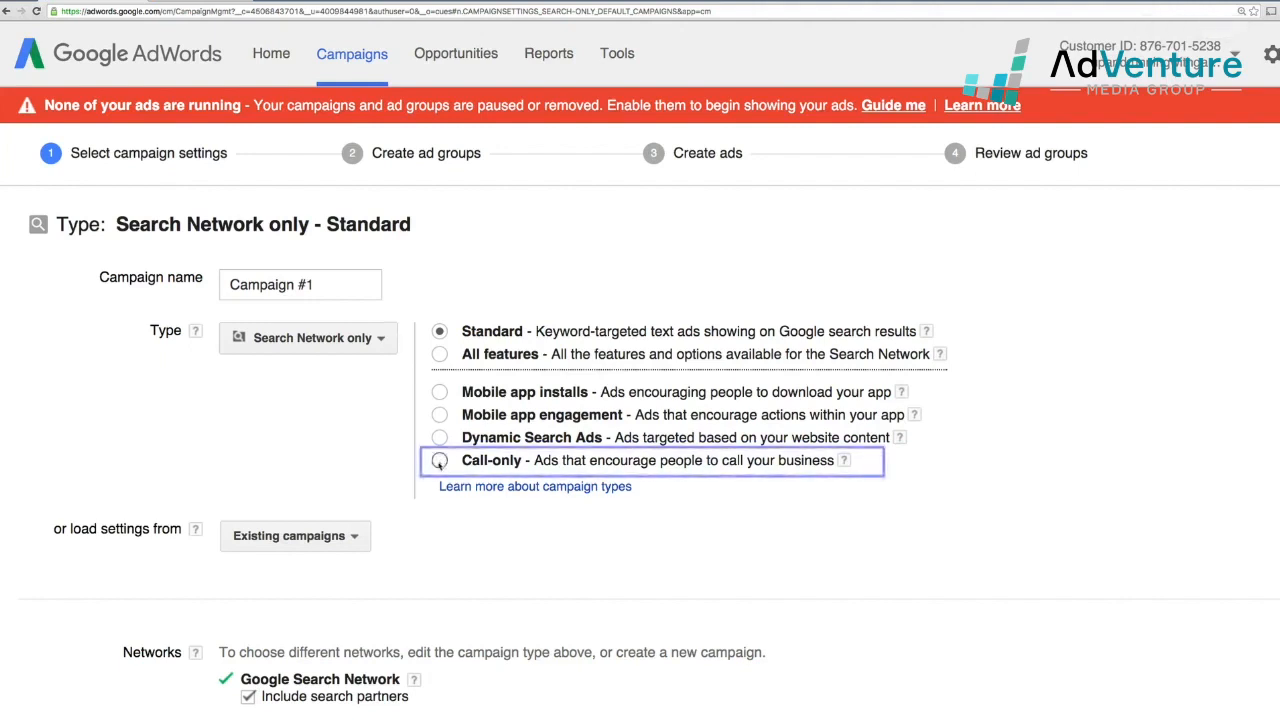
pyautogui.click(439, 462)
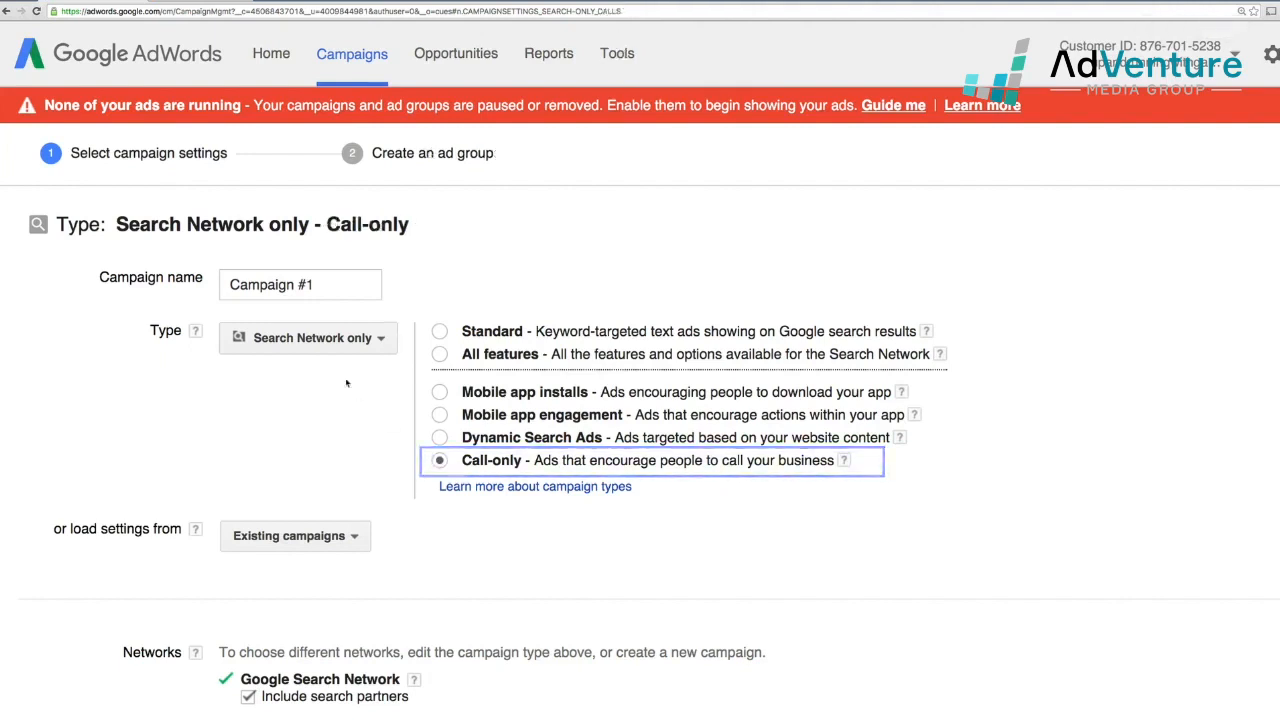
# Name the campaign 'Office Chairs Call Only'
pyautogui.moveTo(323, 288); pyautogui.dragTo(218, 289)
pyautogui.write('Popping')
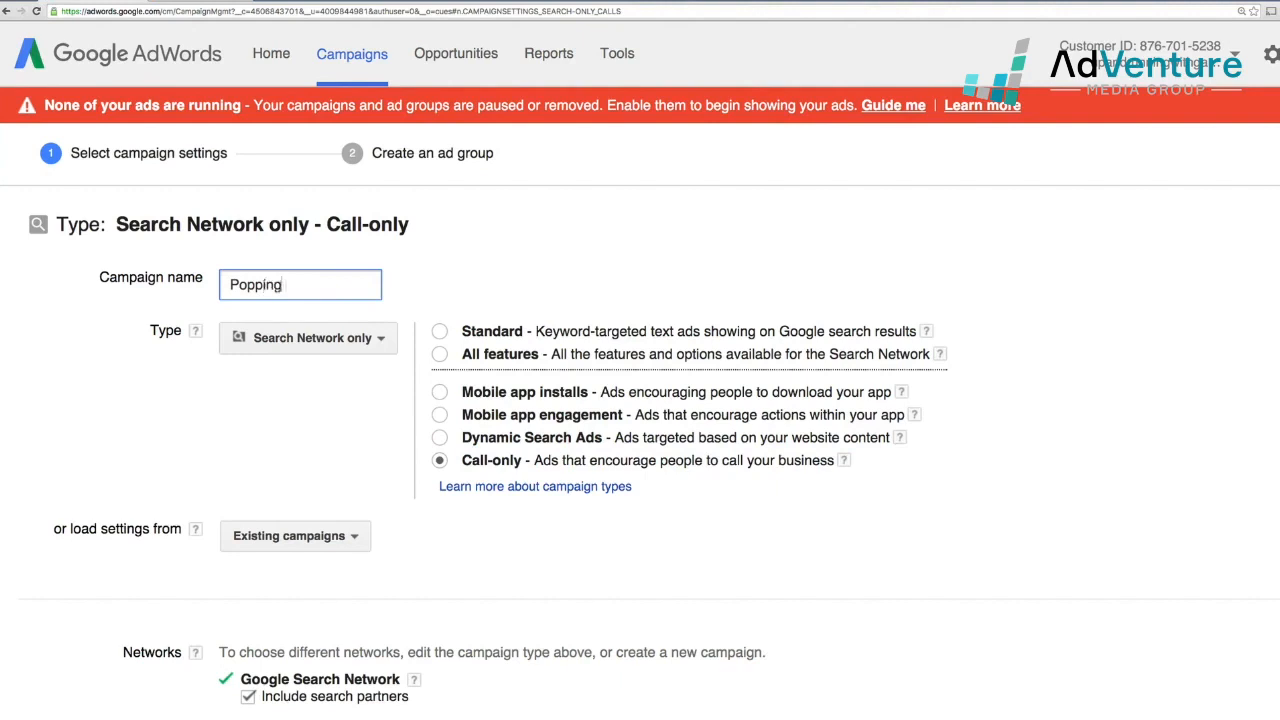
pyautogui.press('BackSpace')
pyautogui.doubleClick(267, 285)
pyautogui.write('Office C')
pyautogui.press('BackSpace')
pyautogui.write('n')
pyautogui.press('BackSpace')
pyautogui.write('Chairs Call Only')
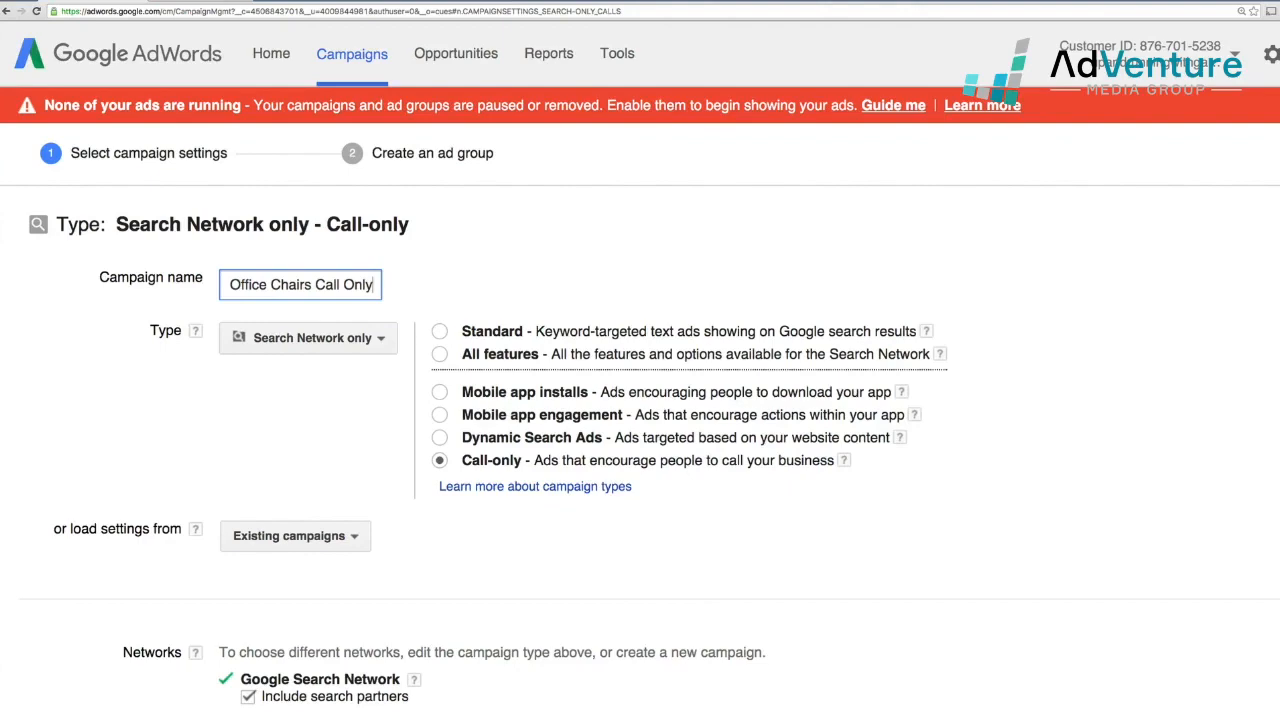
# Target the campaign at the United States only
pyautogui.scroll(-4, 258, 352)
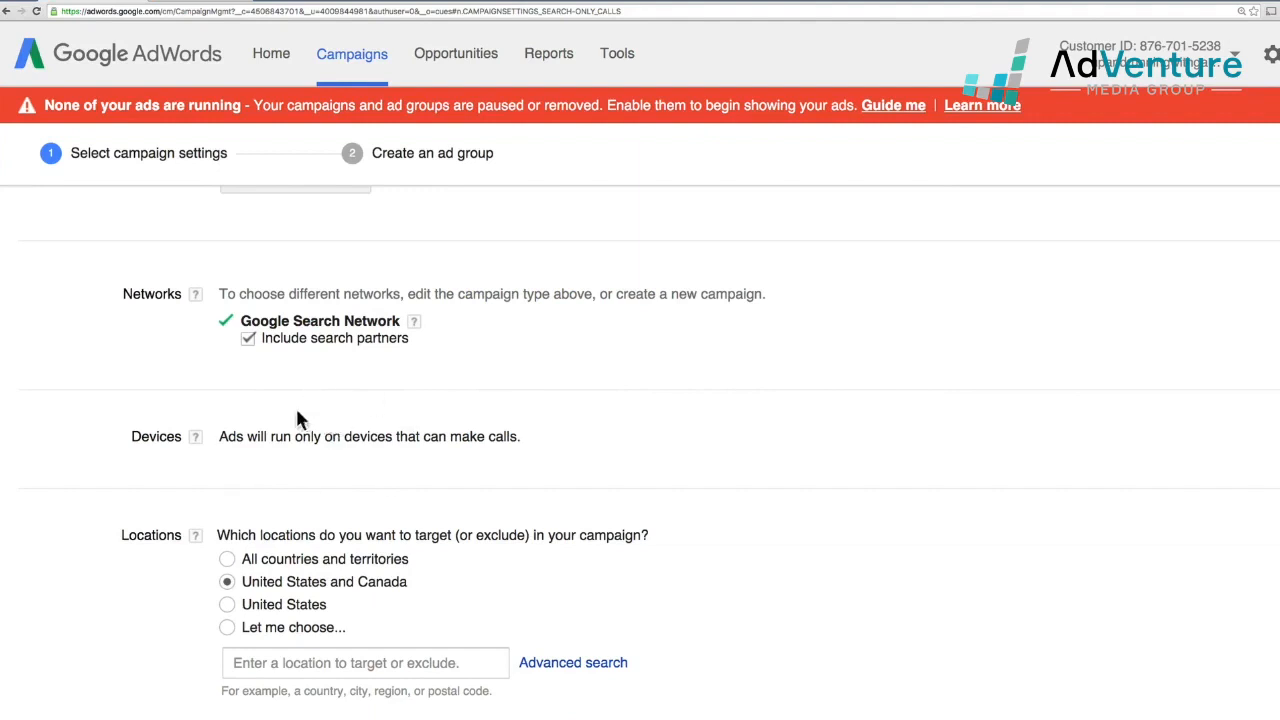
pyautogui.scroll(-1, 332, 455)
pyautogui.scroll(-3, 332, 455)
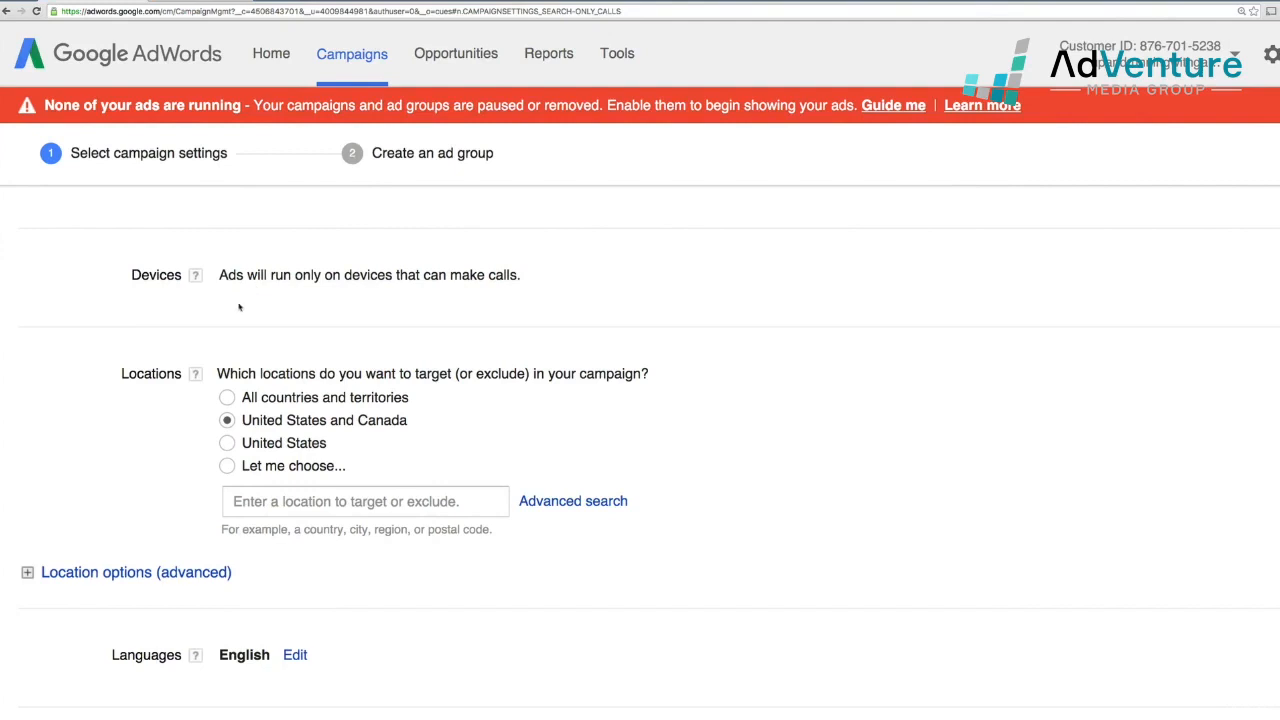
pyautogui.scroll(-1, 240, 303)
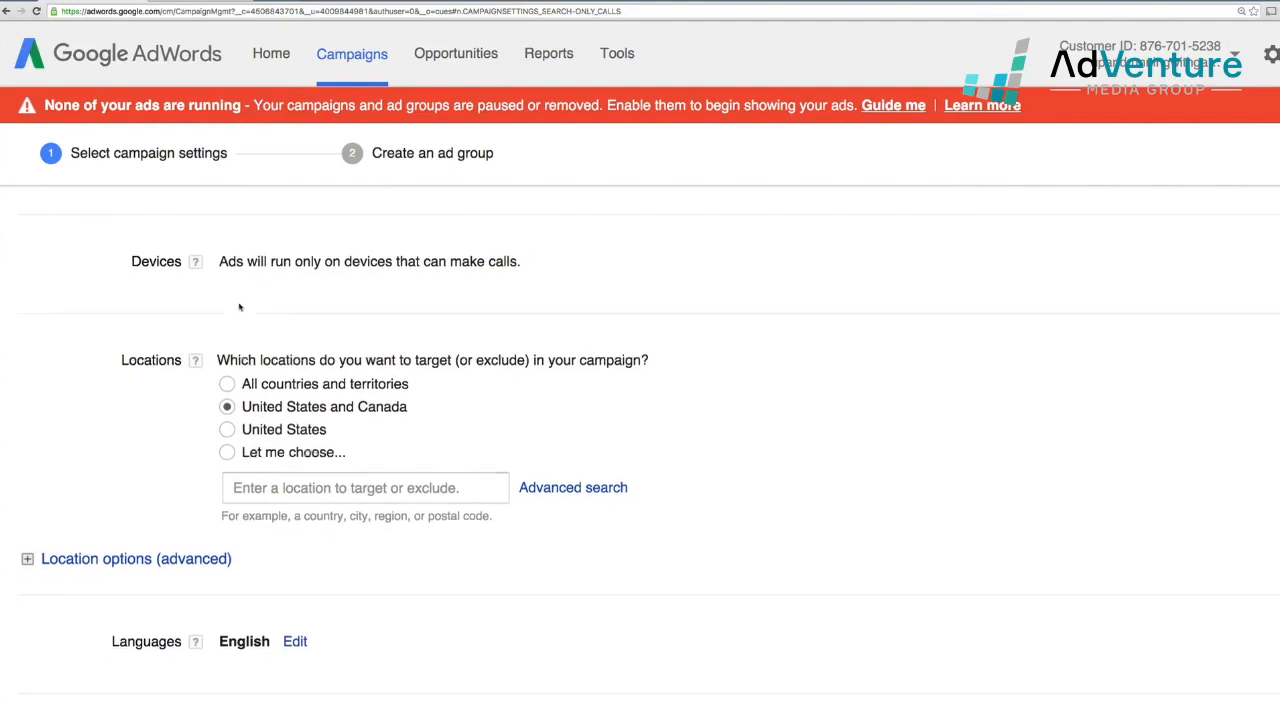
pyautogui.click(228, 423)
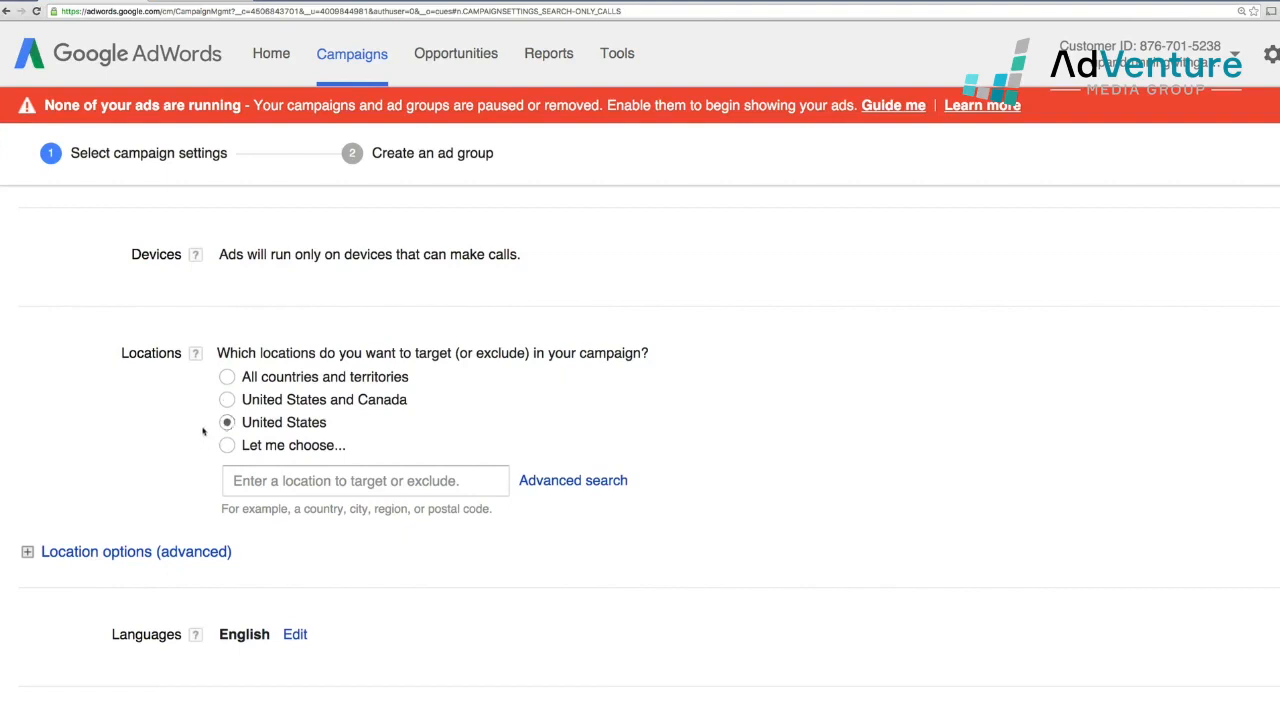
# Use Manual CPC bidding with a $2 default bid and a $10 daily budget
pyautogui.scroll(-3, 205, 430)
pyautogui.scroll(-2, 204, 428)
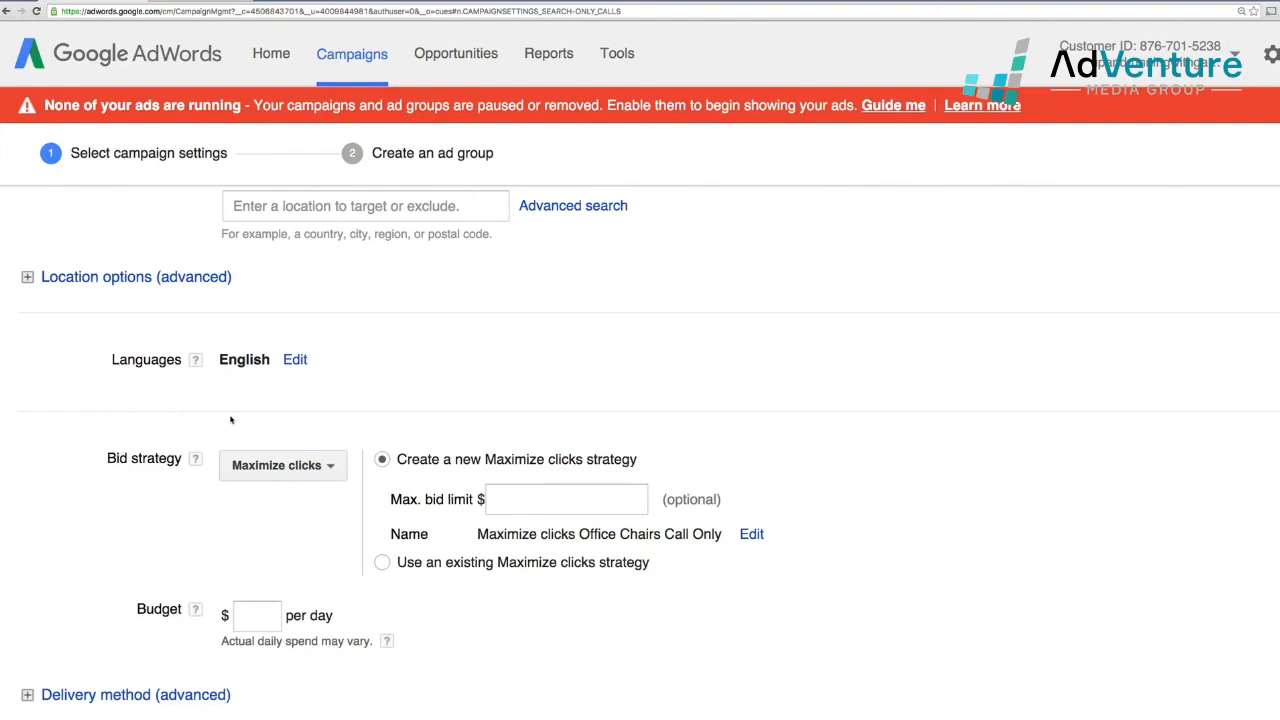
pyautogui.scroll(-1, 220, 349)
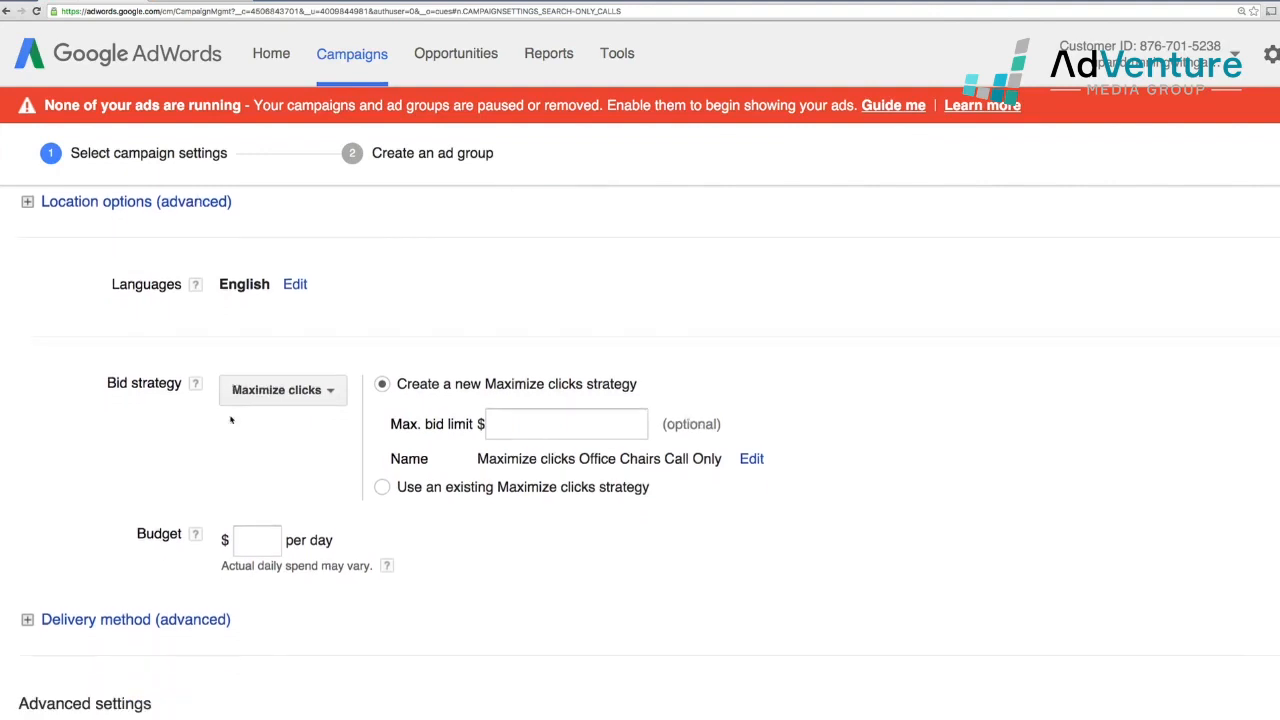
pyautogui.click(320, 398)
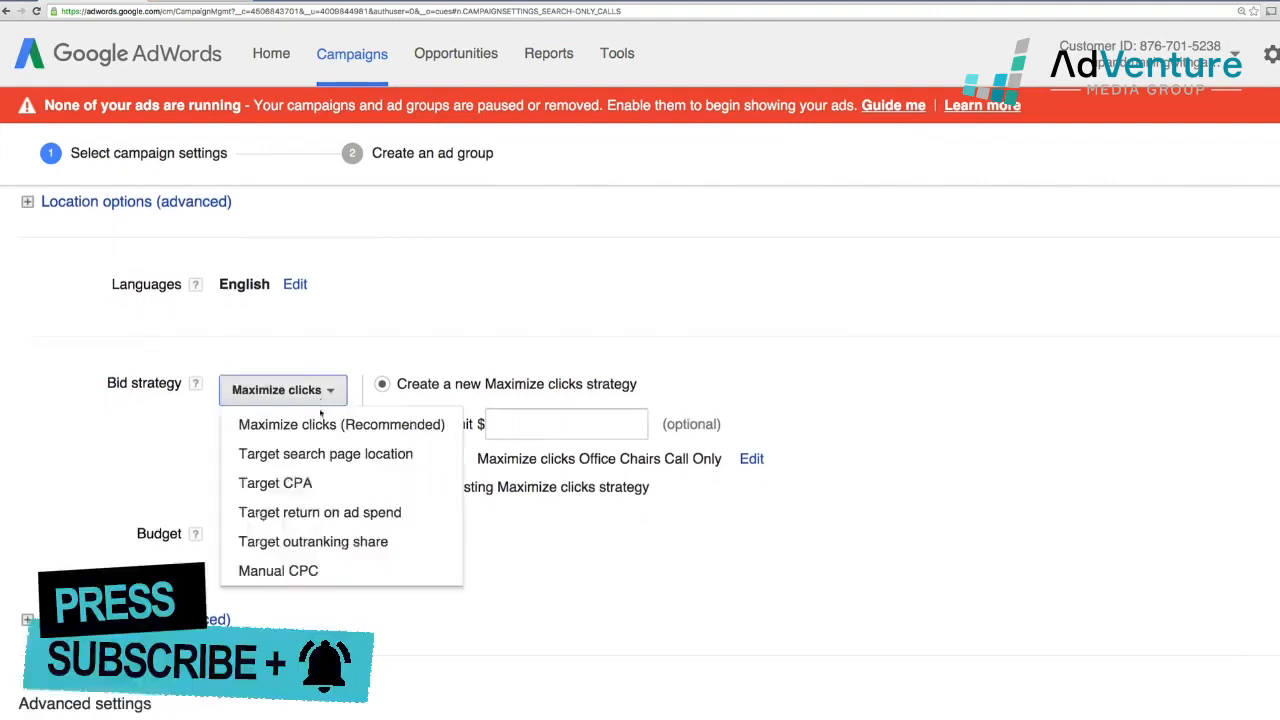
pyautogui.click(335, 571)
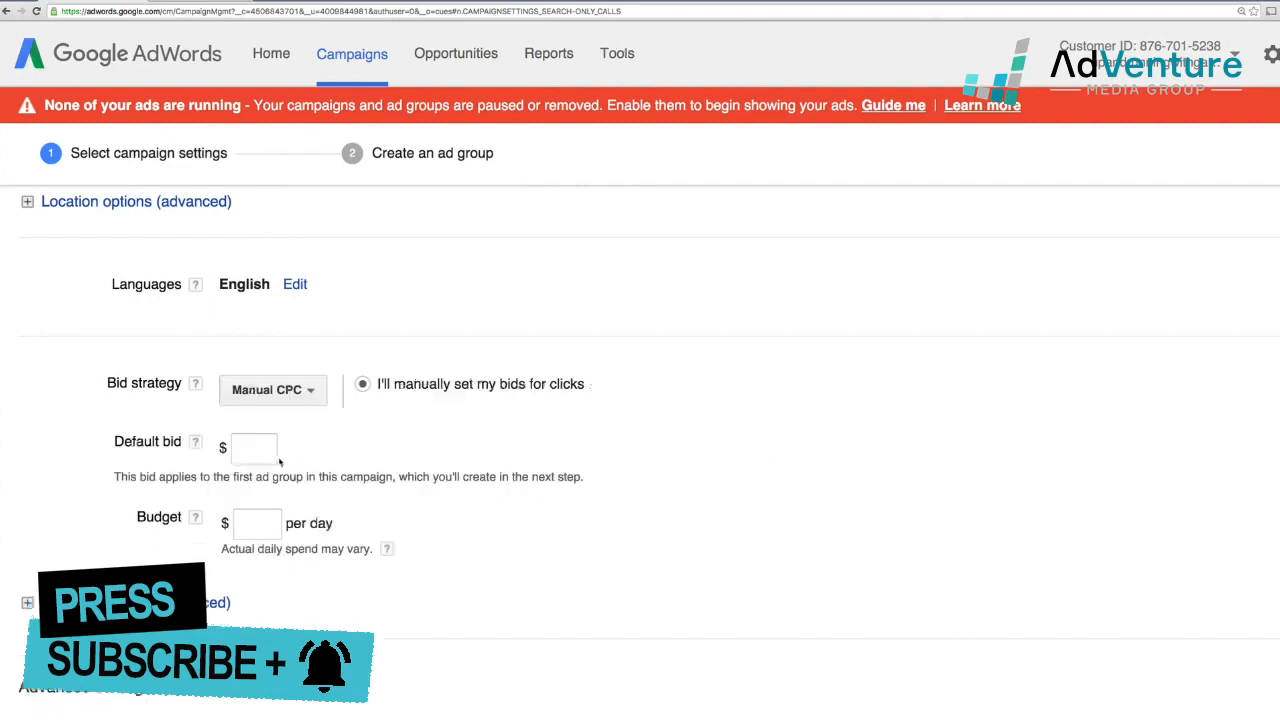
pyautogui.click(274, 455)
pyautogui.write('2')
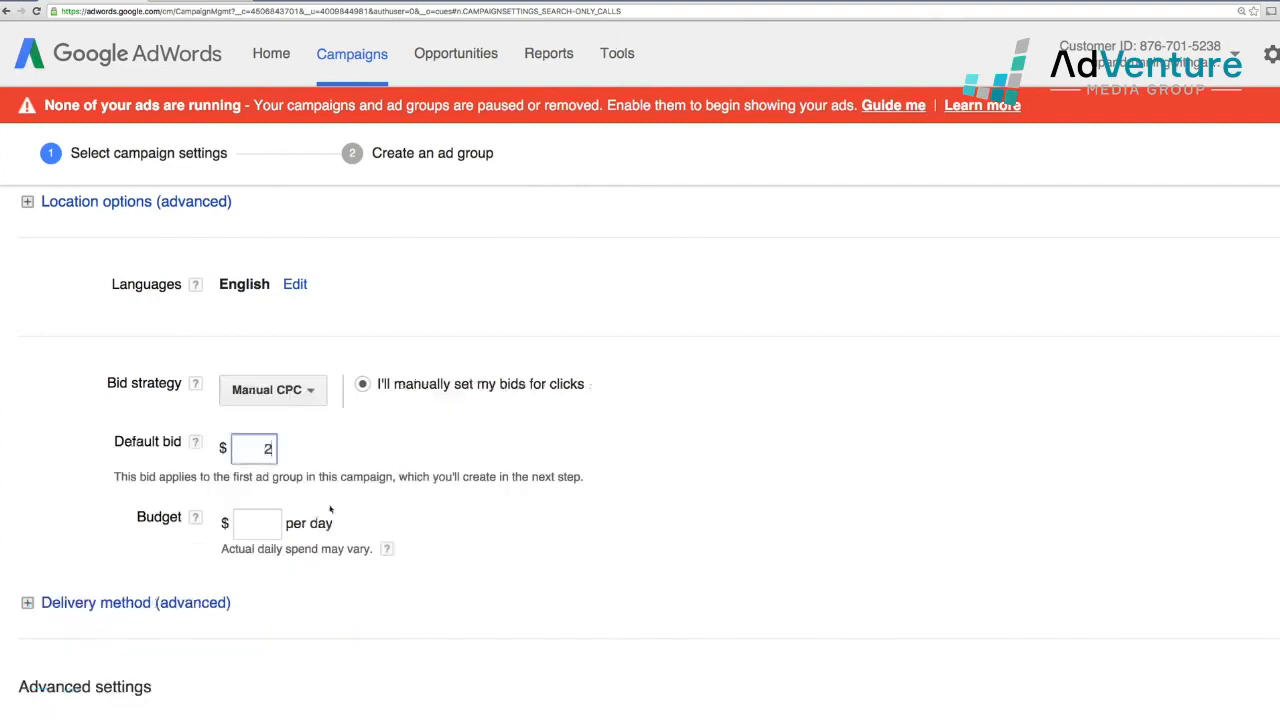
pyautogui.click(266, 522)
pyautogui.write('1')
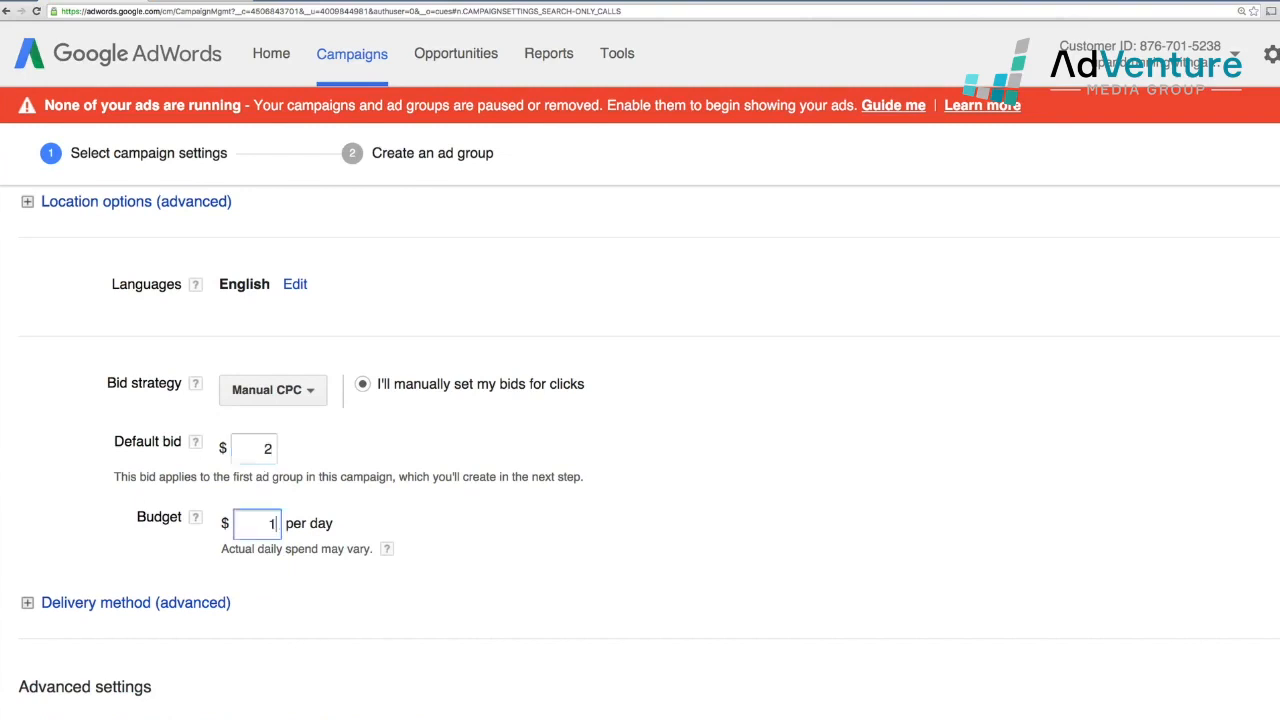
pyautogui.write('0')
pyautogui.click(418, 605)
# Save the campaign settings and continue
pyautogui.scroll(-2, 350, 586)
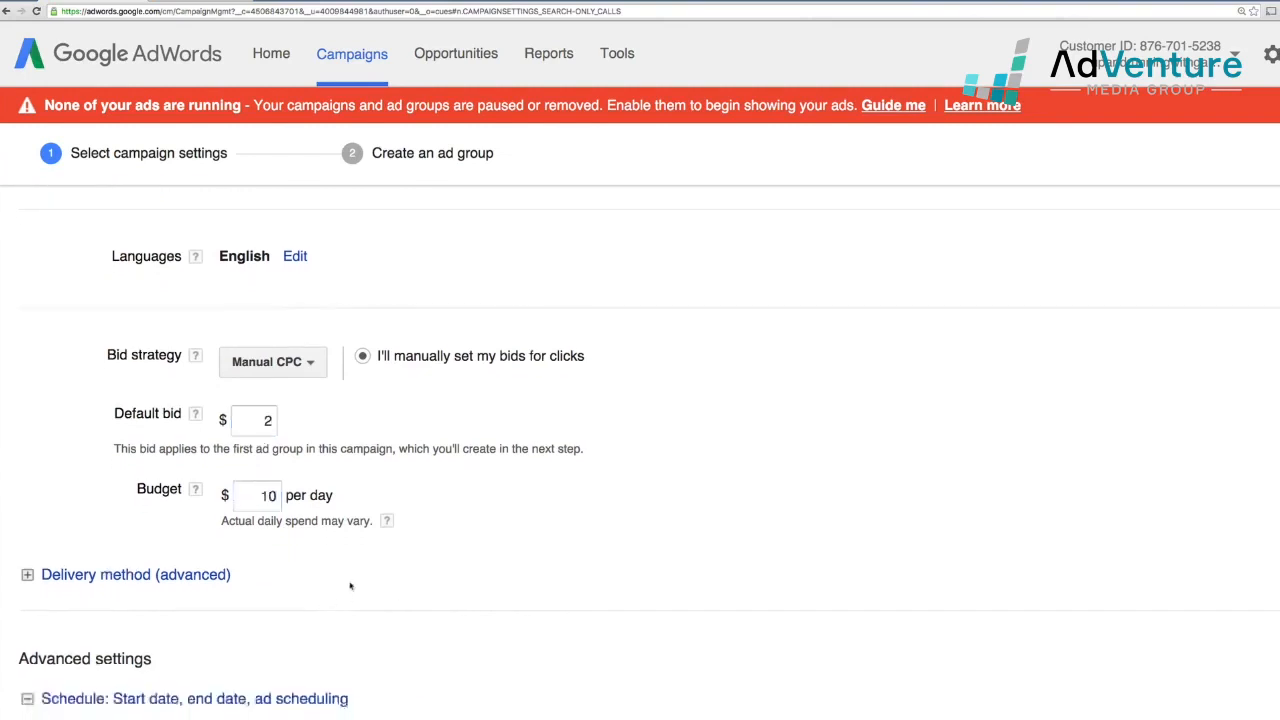
pyautogui.scroll(-4, 350, 586)
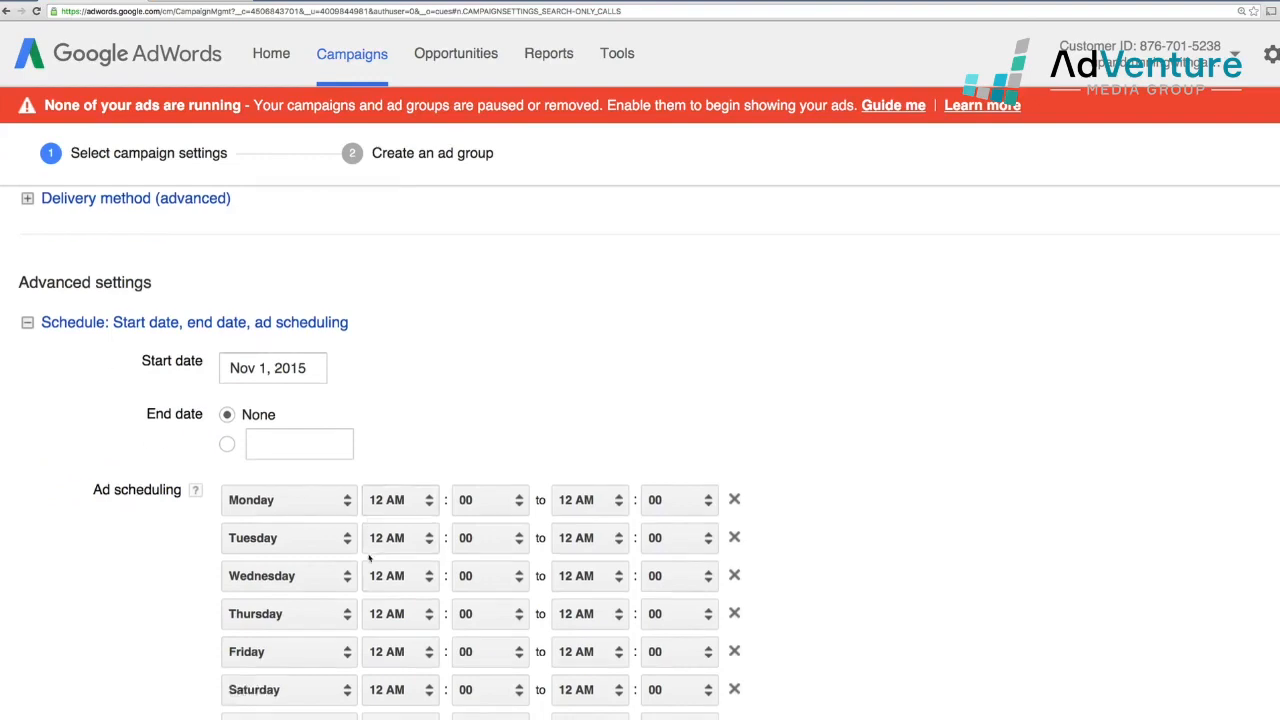
pyautogui.scroll(-4, 369, 558)
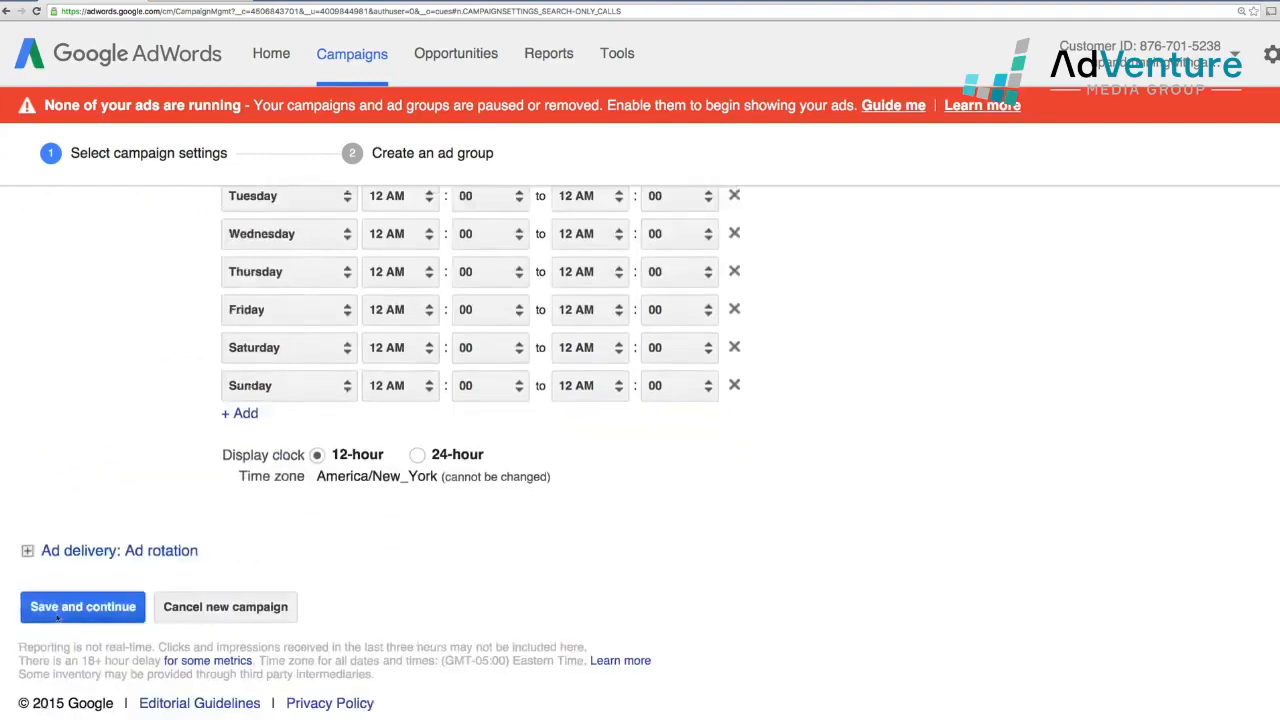
pyautogui.click(70, 610)
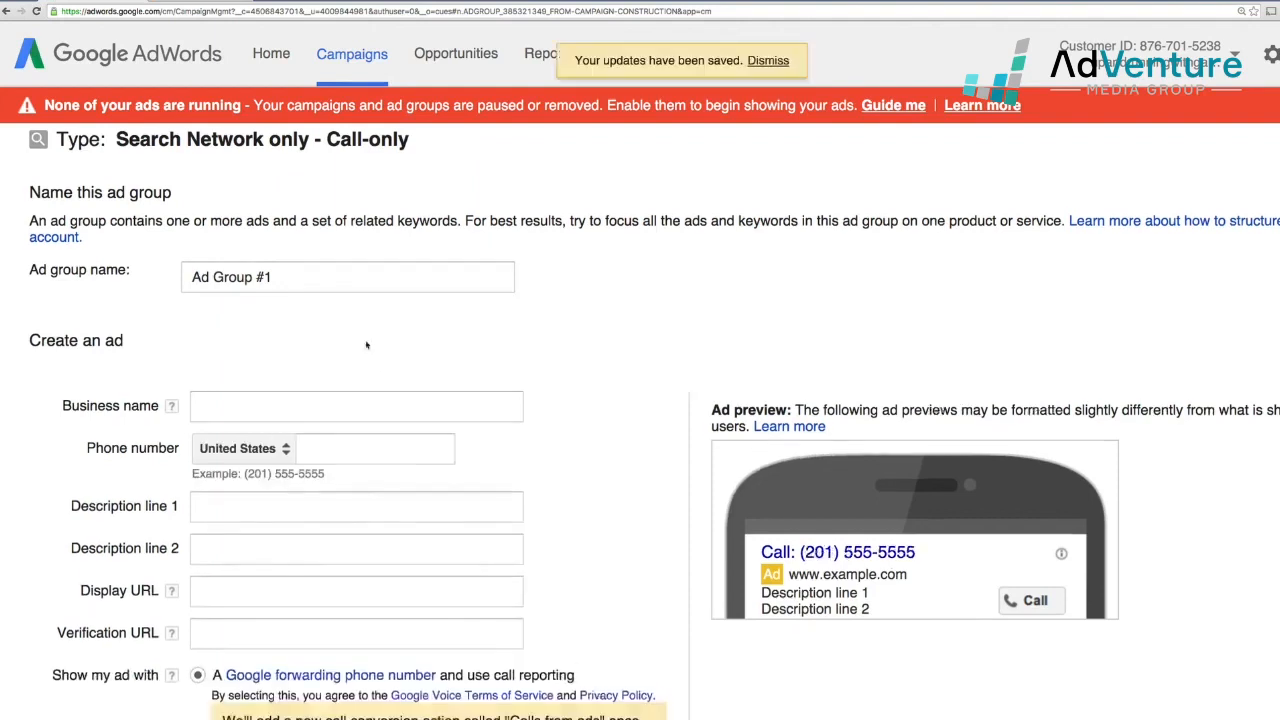
# Name the ad group 'Office Chairs USA'
pyautogui.click(280, 276)
pyautogui.moveTo(280, 276); pyautogui.dragTo(90, 260)
pyautogui.write('Of')
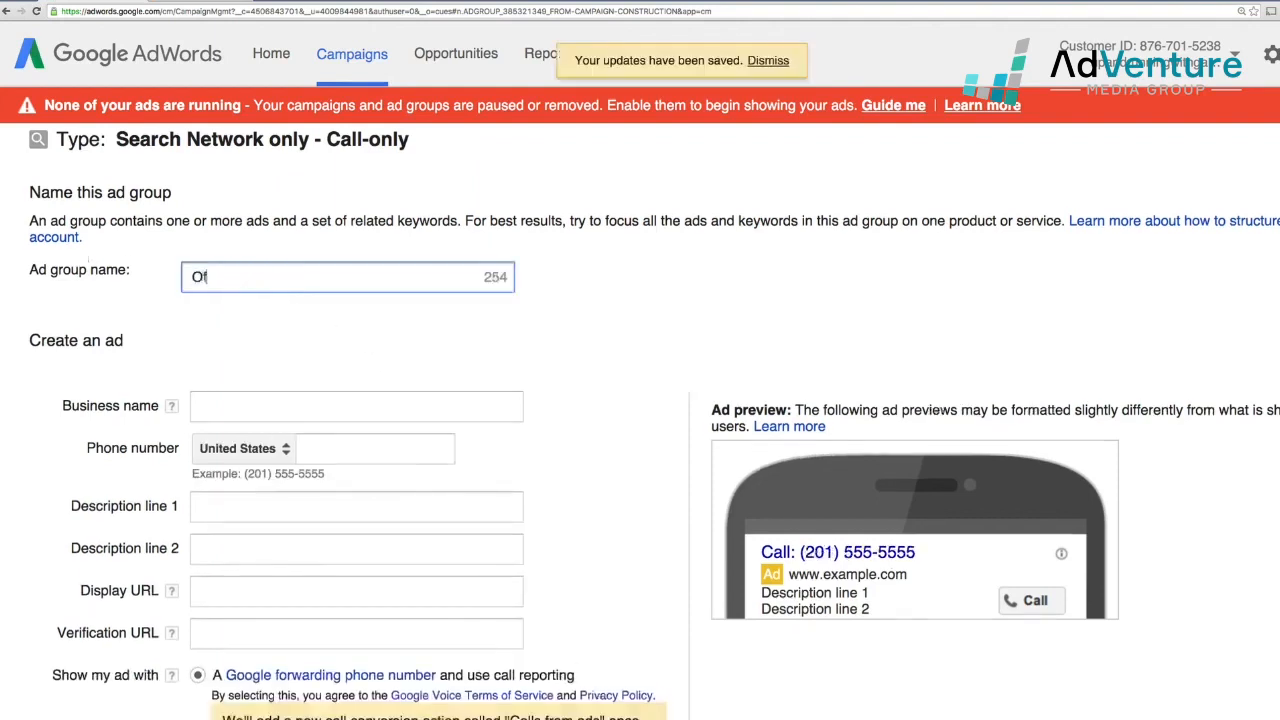
pyautogui.write('fice Chairs USA')
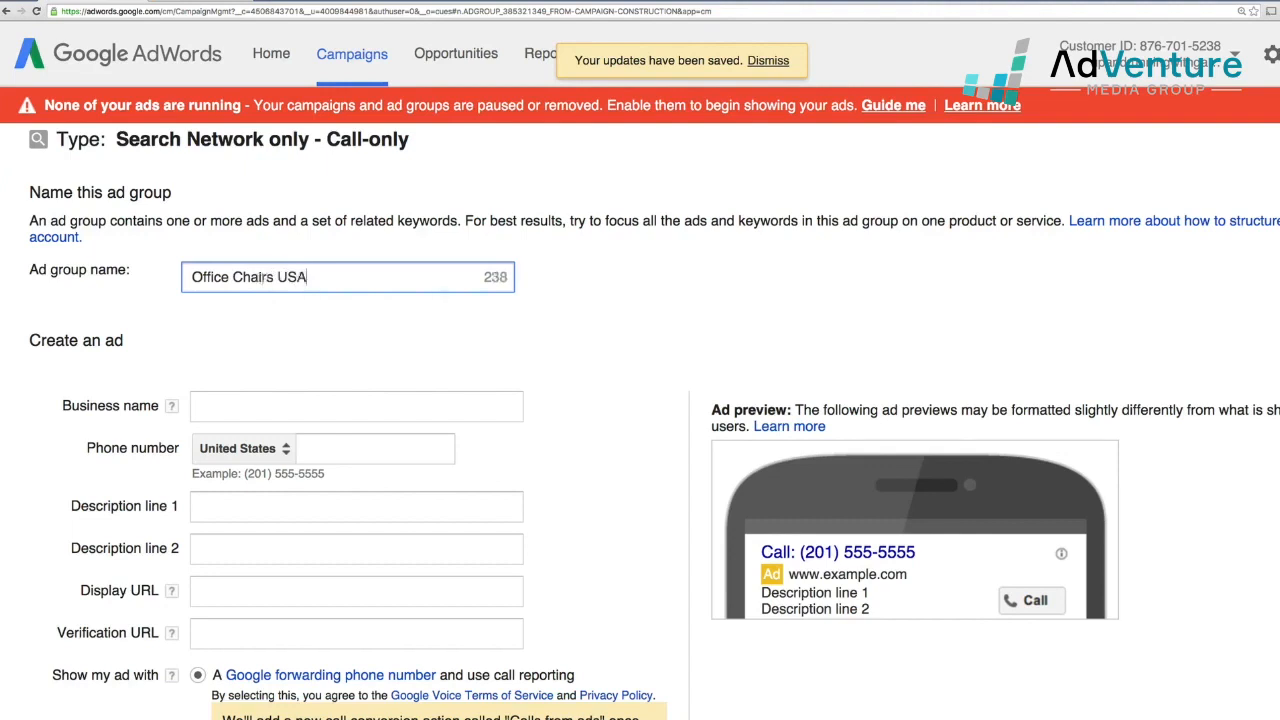
# Enter business name 'Poppin Office Furniture' and the business phone number in the call-only ad
pyautogui.scroll(-1, 436, 376)
pyautogui.click(436, 376)
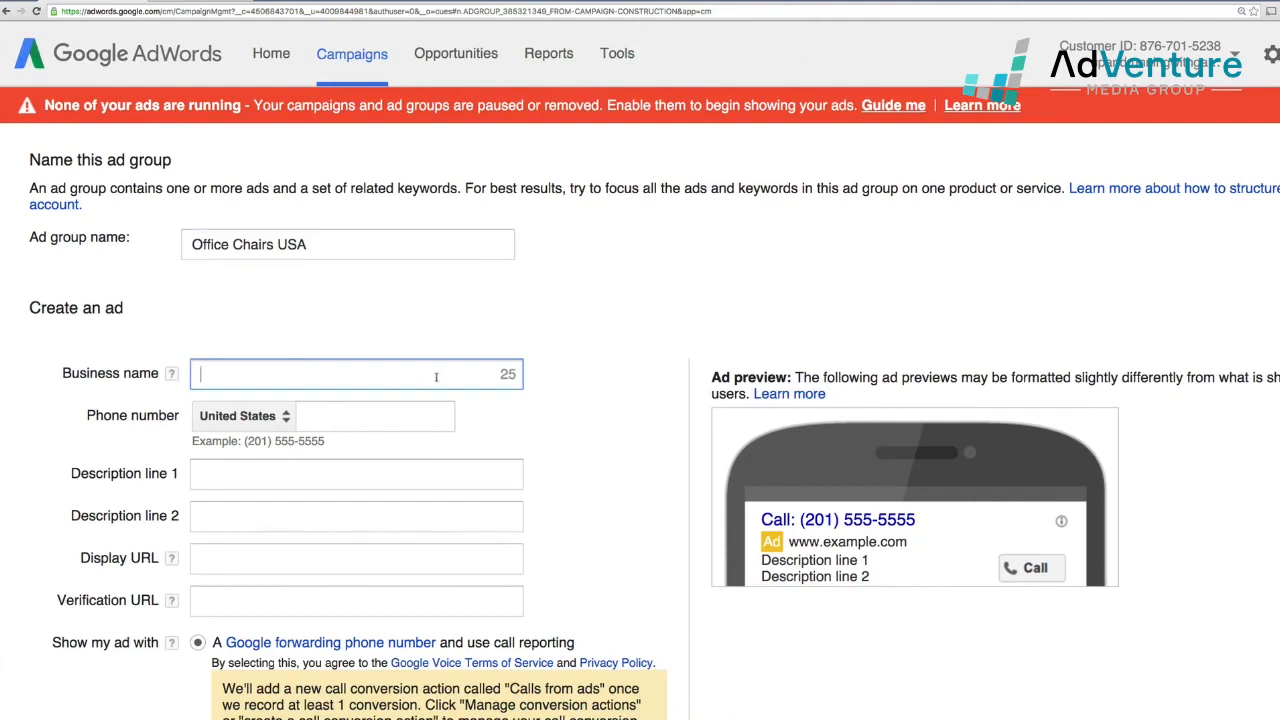
pyautogui.write('Poppin Office Furnitur')
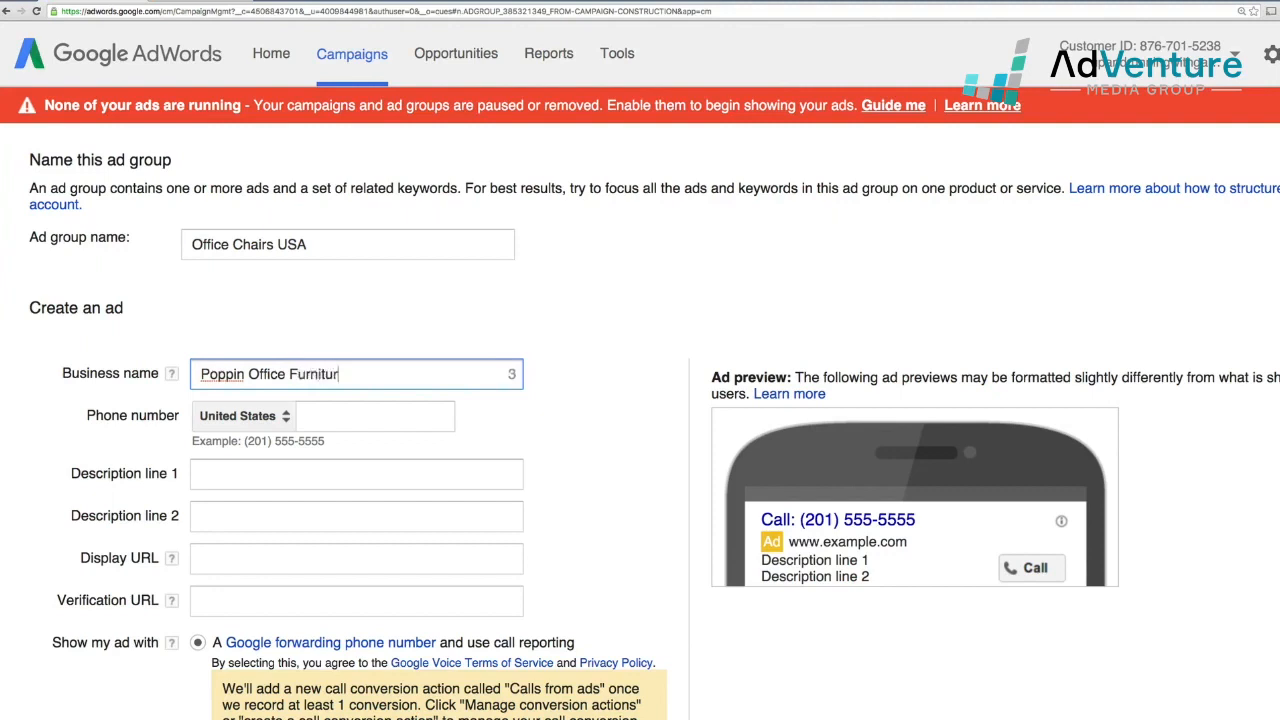
pyautogui.write('e')
pyautogui.press('Tab')
pyautogui.press('Tab')
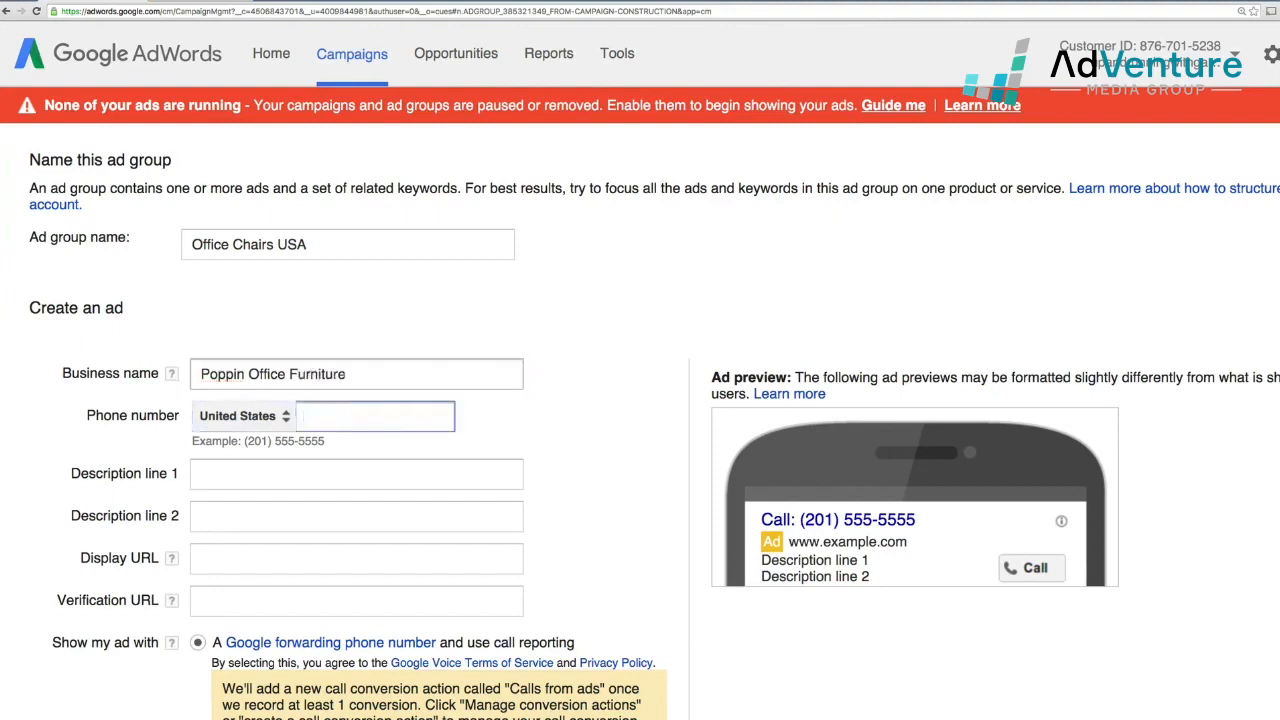
pyautogui.write('j807')
pyautogui.press('BackSpace')
pyautogui.press('BackSpace')
pyautogui.press('BackSpace')
pyautogui.press('BackSpace')
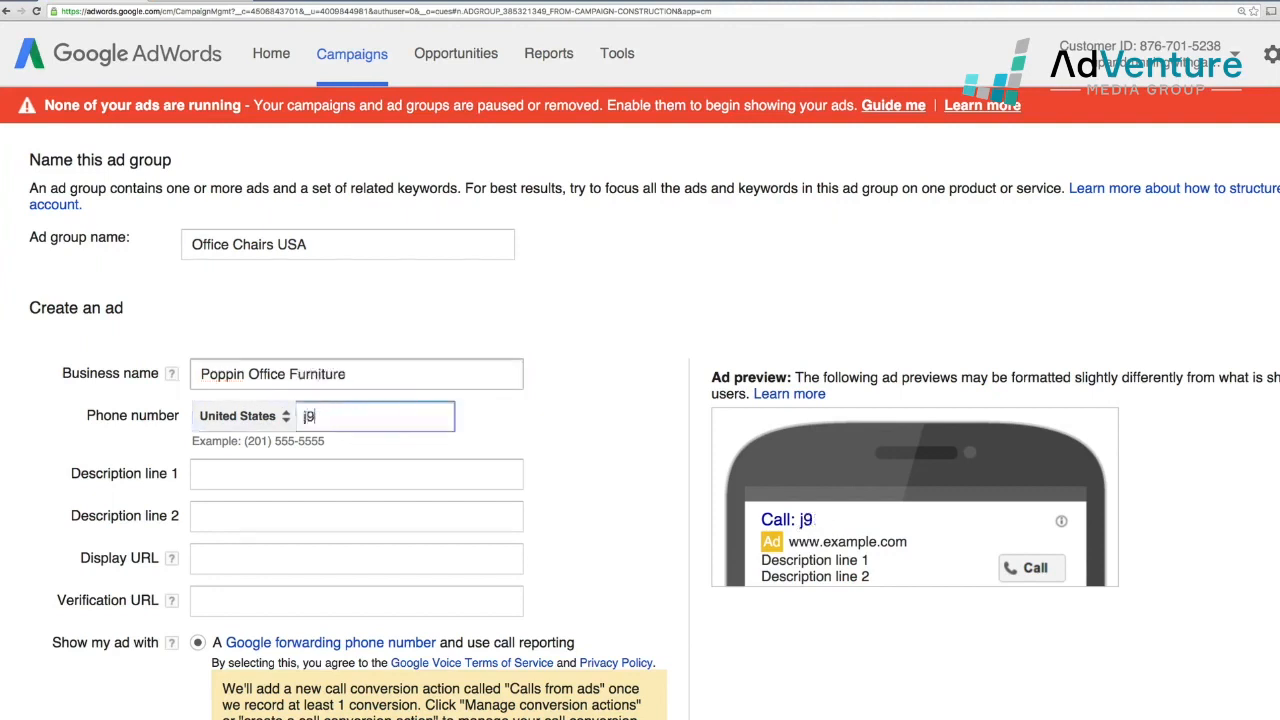
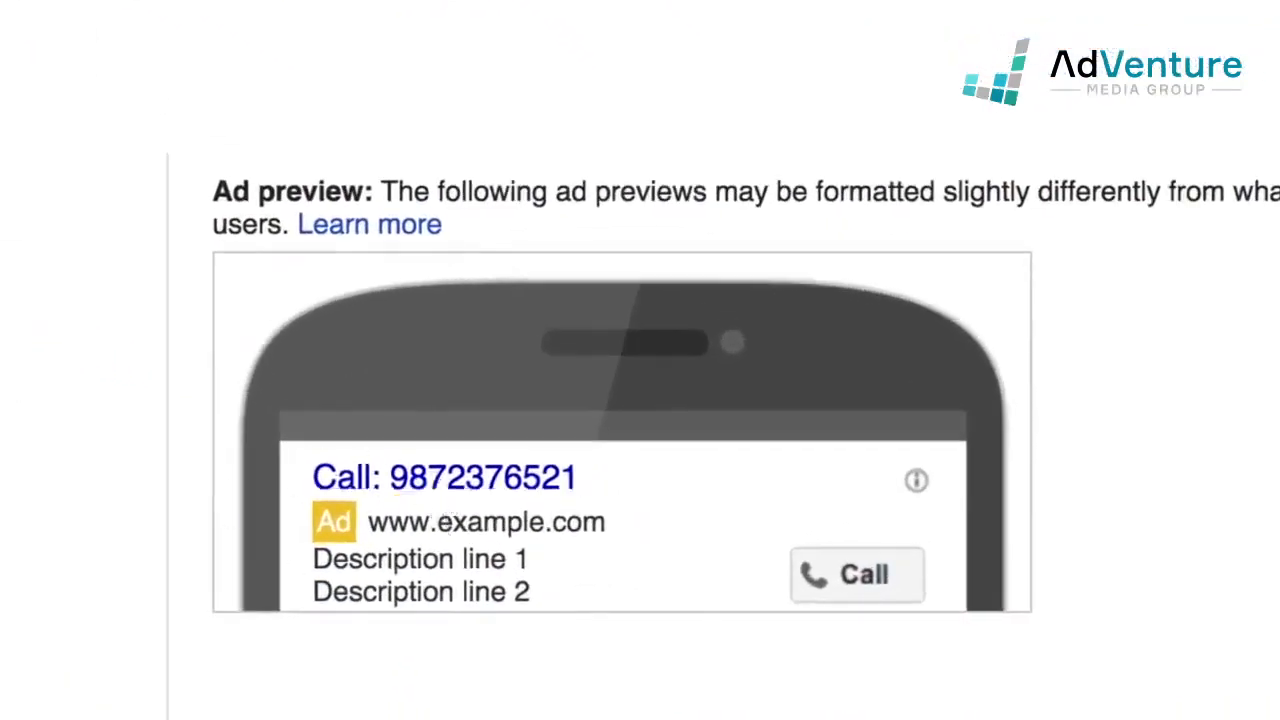
pyautogui.write(')')
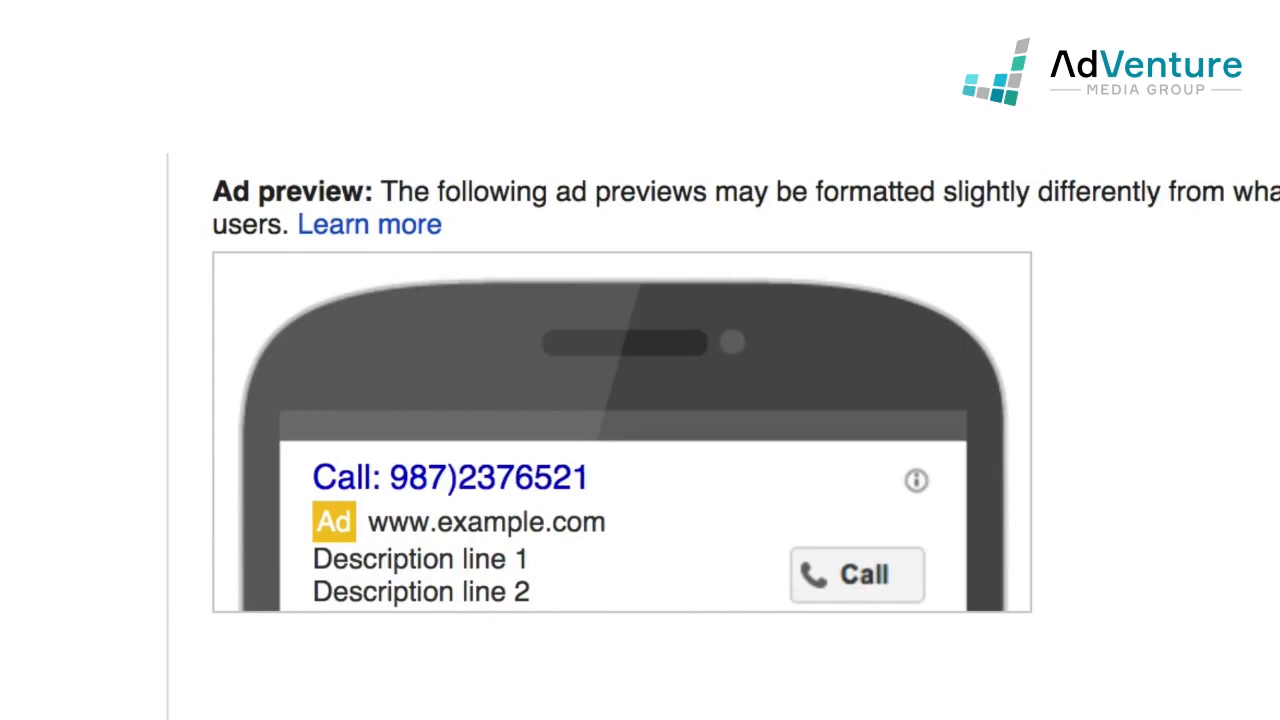
pyautogui.write('(')
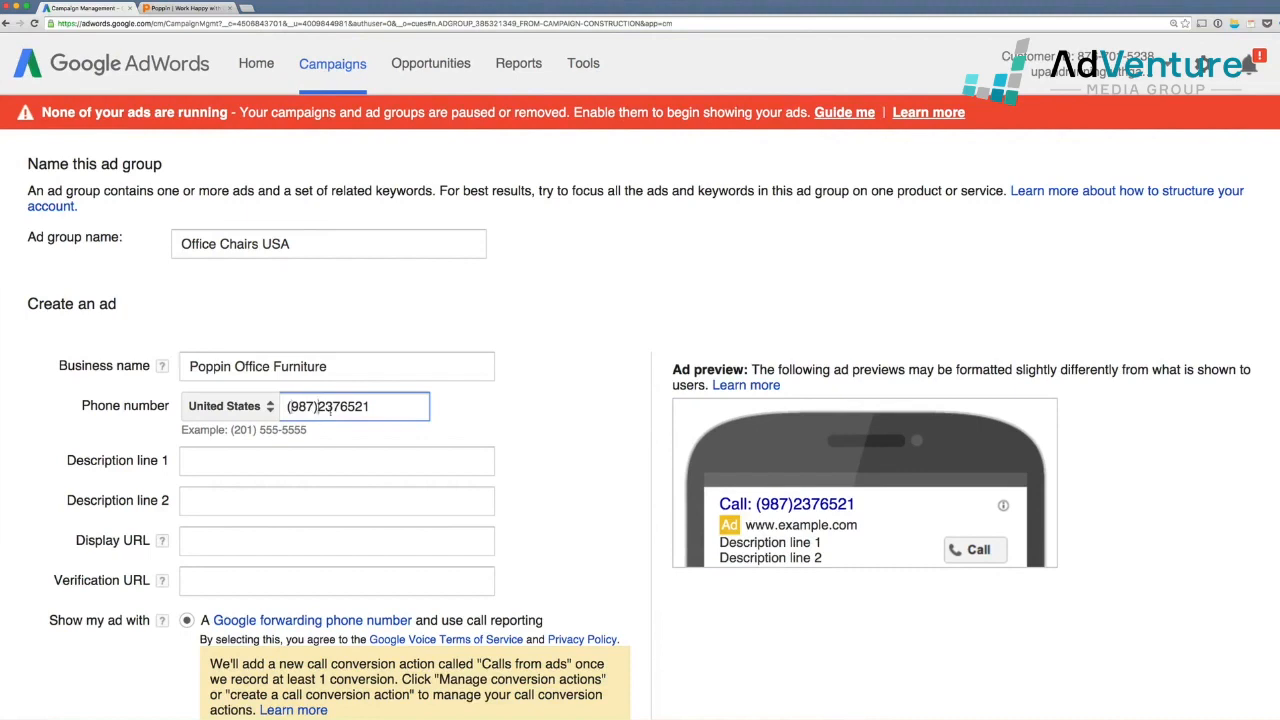
pyautogui.write(' -')
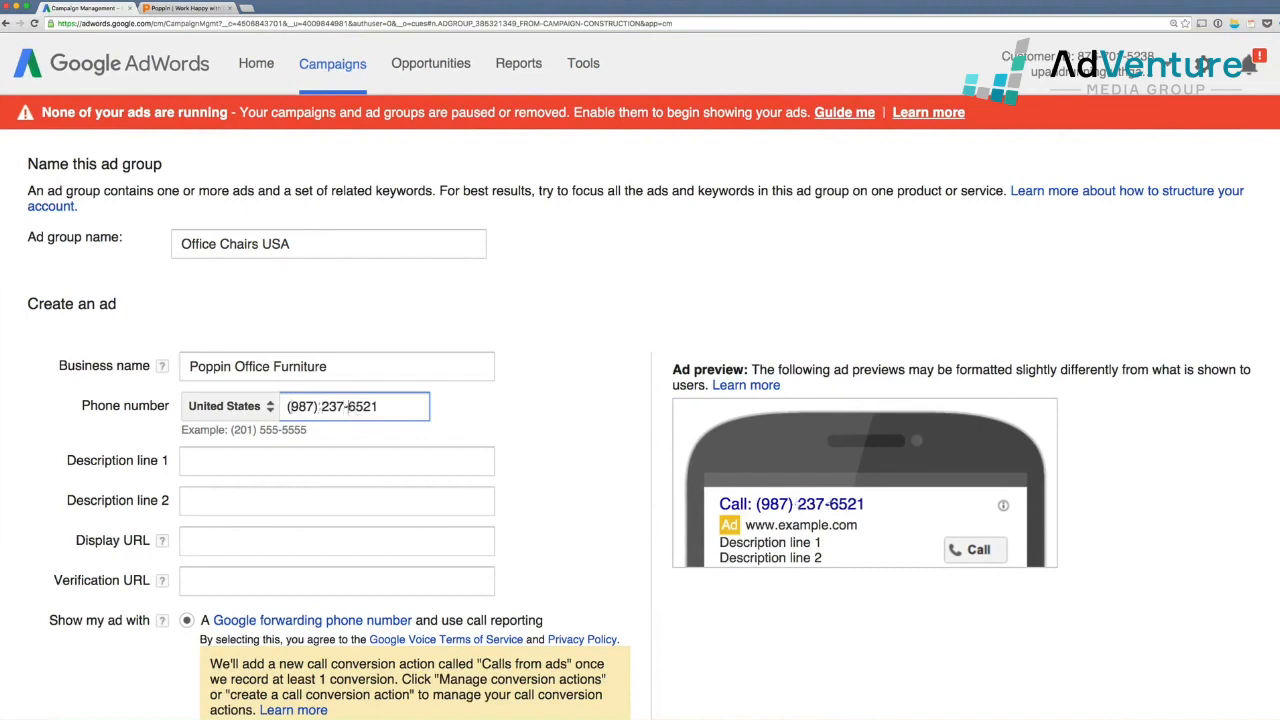
# Write description lines 'Office Chairs Ready To Ship!' and 'Call Now To Place Your Order By Phone'
pyautogui.scroll(-1, 537, 424)
pyautogui.click(263, 441)
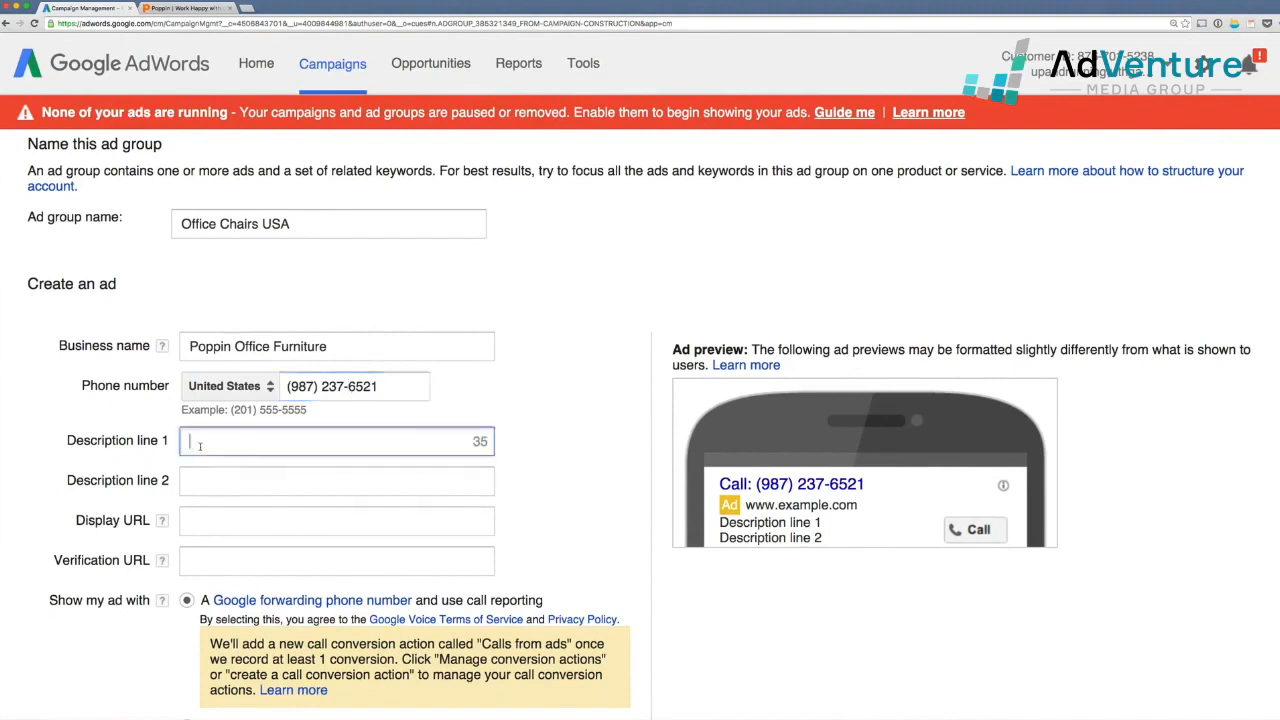
pyautogui.write('Office Chao')
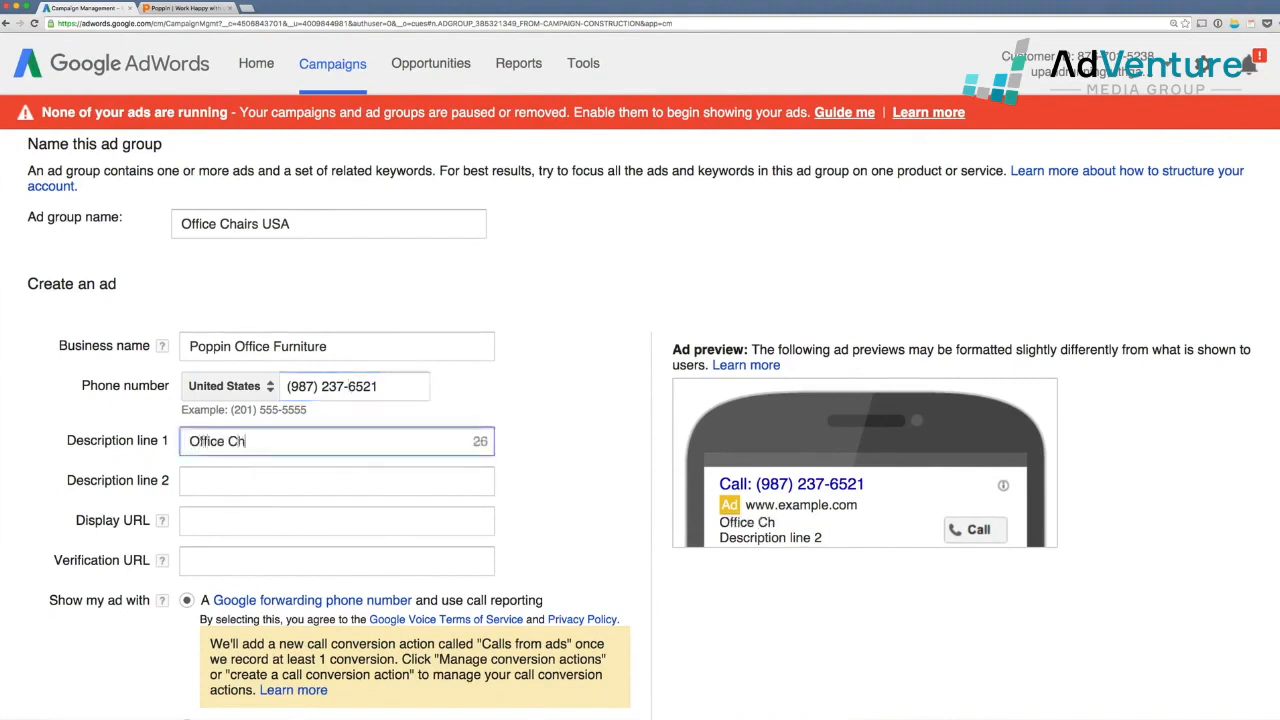
pyautogui.press('BackSpace')
pyautogui.press('BackSpace')
pyautogui.write('airs ')
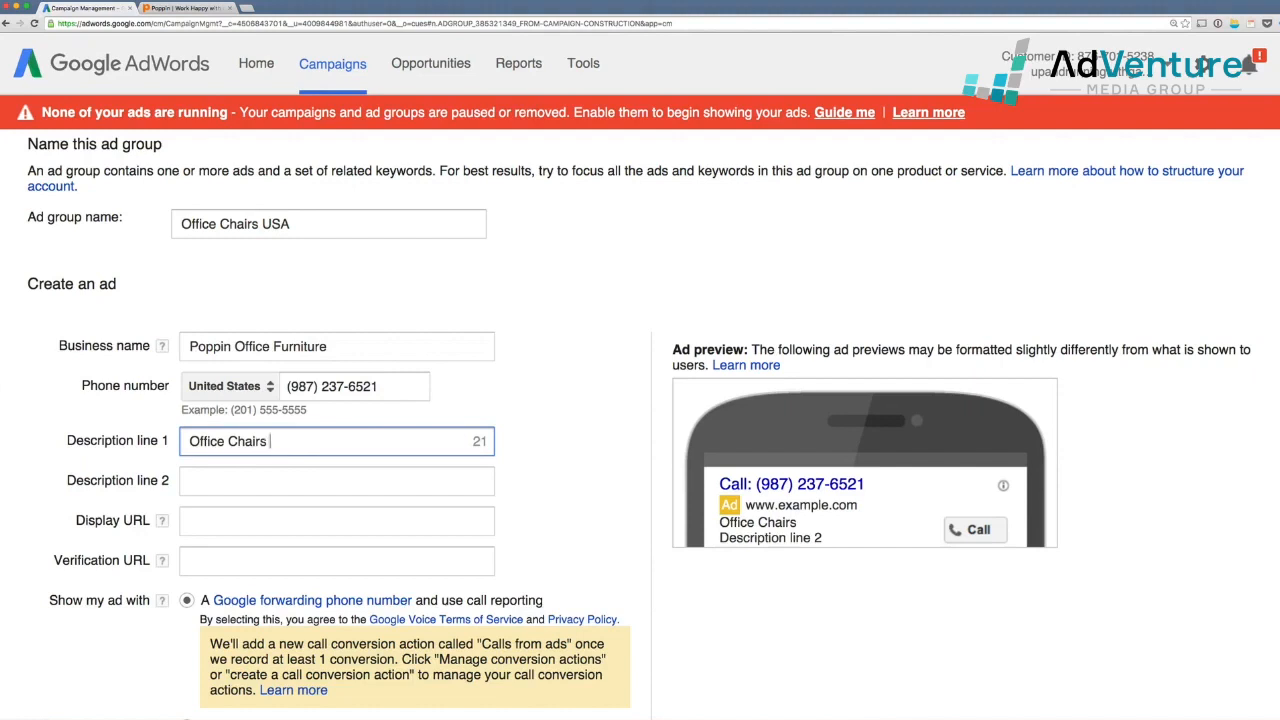
pyautogui.write('Ready To Sh')
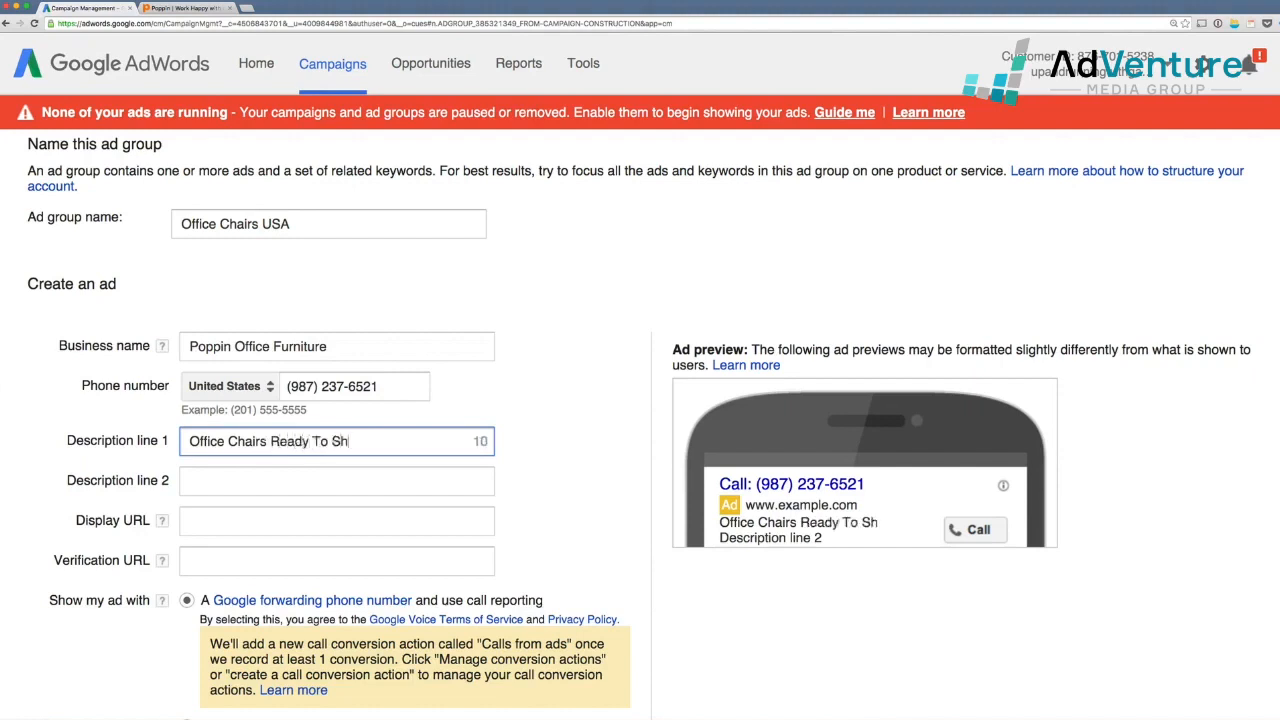
pyautogui.write('ip')
pyautogui.press('Tab')
pyautogui.write('Call N')
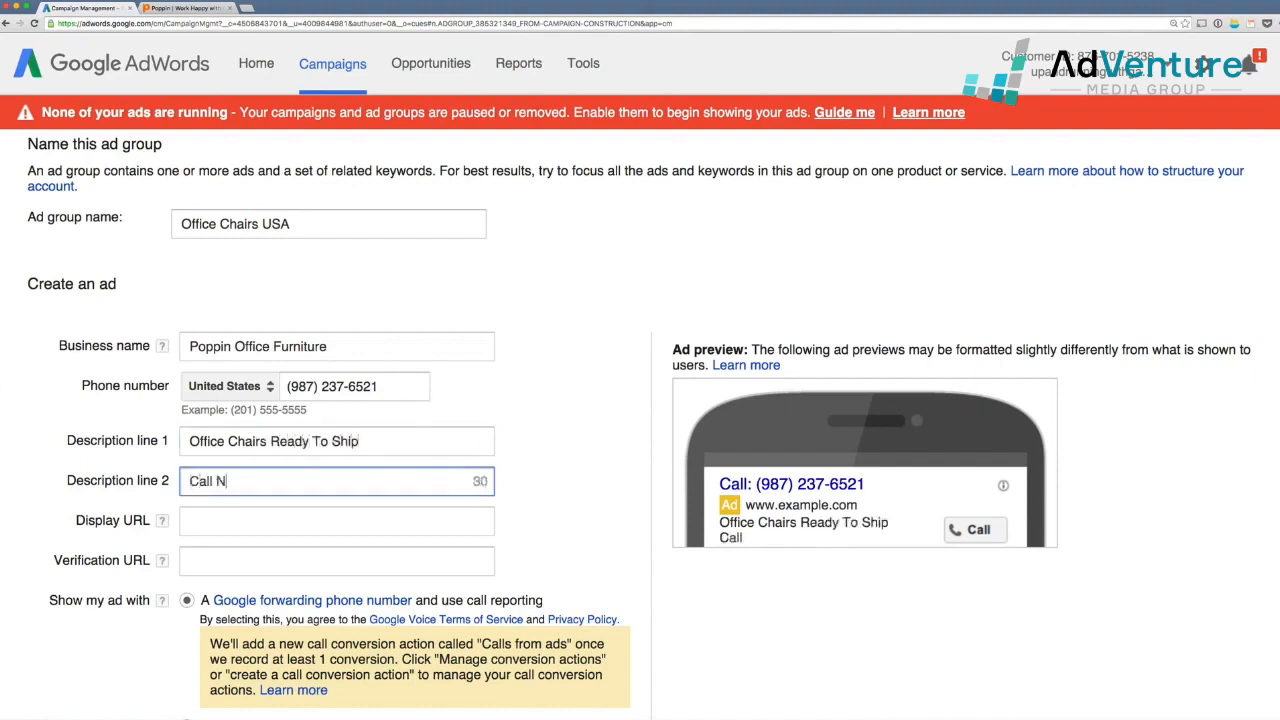
pyautogui.write('ow To Pla')
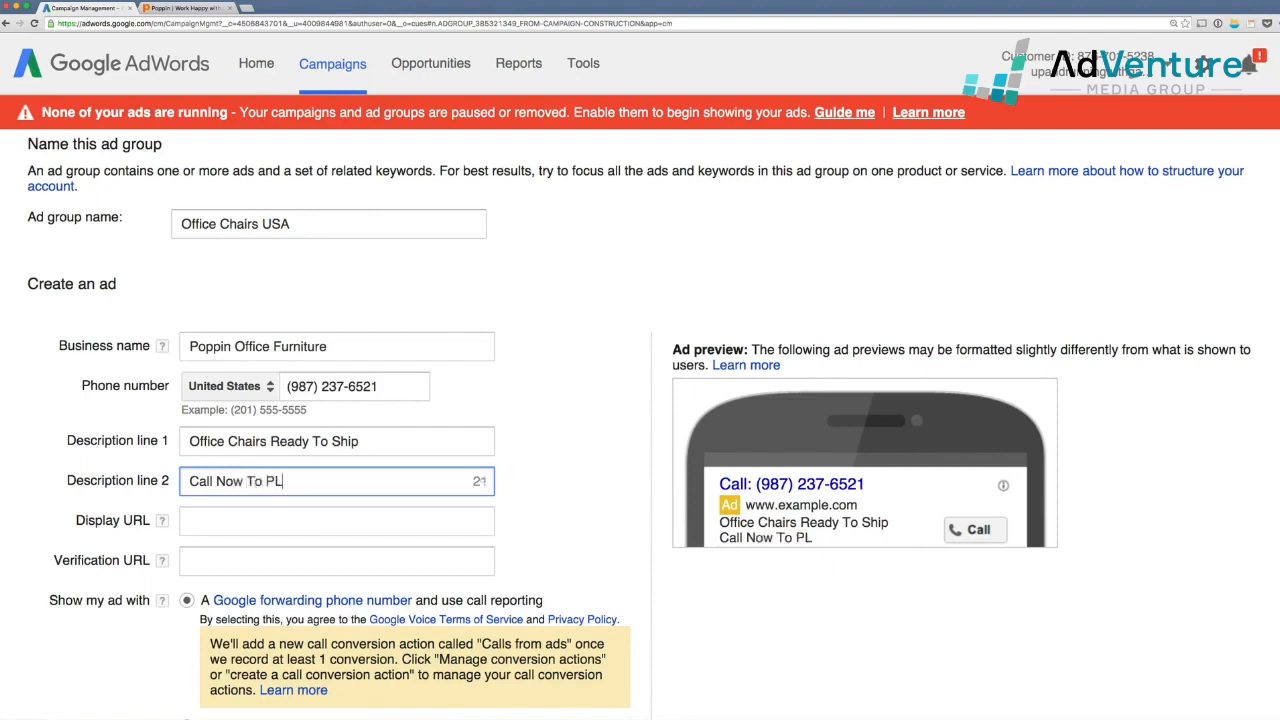
pyautogui.press('BackSpace')
pyautogui.press('BackSpace')
pyautogui.write('lace Your Order ')
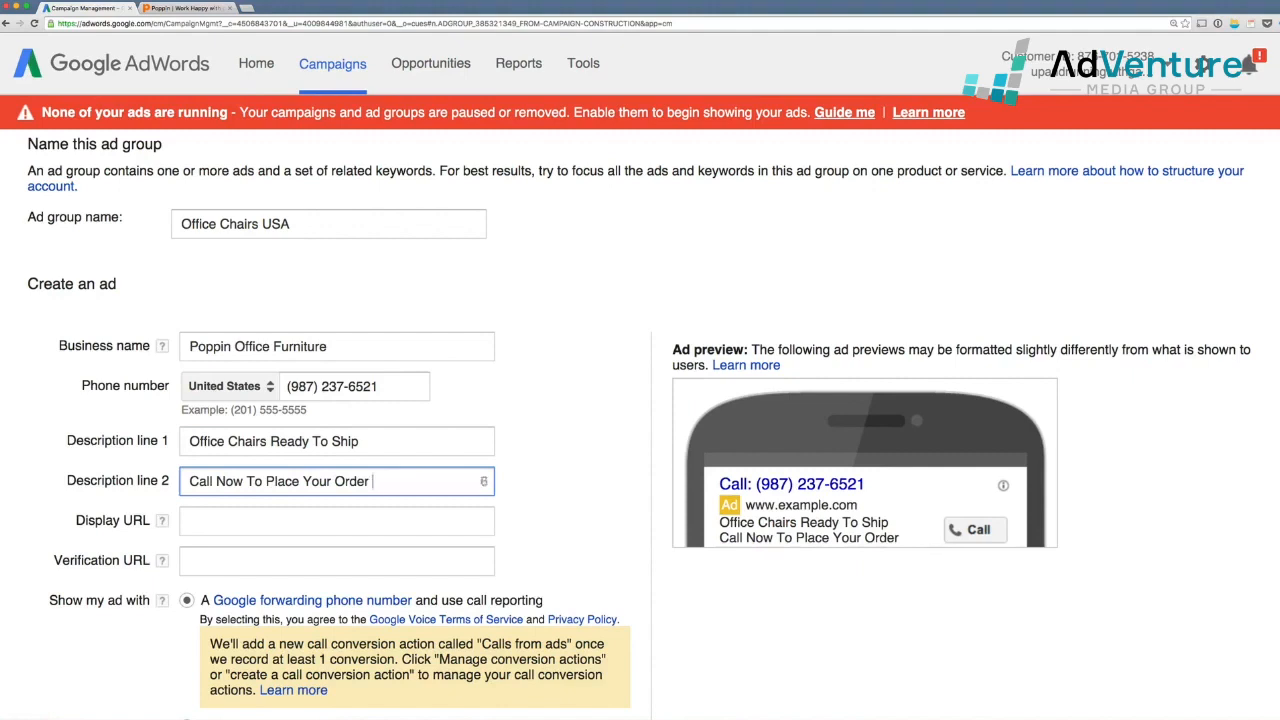
pyautogui.write('By Phone')
pyautogui.press('BackSpace')
pyautogui.press('BackSpace')
pyautogui.press('BackSpace')
pyautogui.press('BackSpace')
pyautogui.press('BackSpace')
pyautogui.press('BackSpace')
pyautogui.press('BackSpace')
pyautogui.press('BackSpace')
pyautogui.press('BackSpace')
pyautogui.write('Phone')
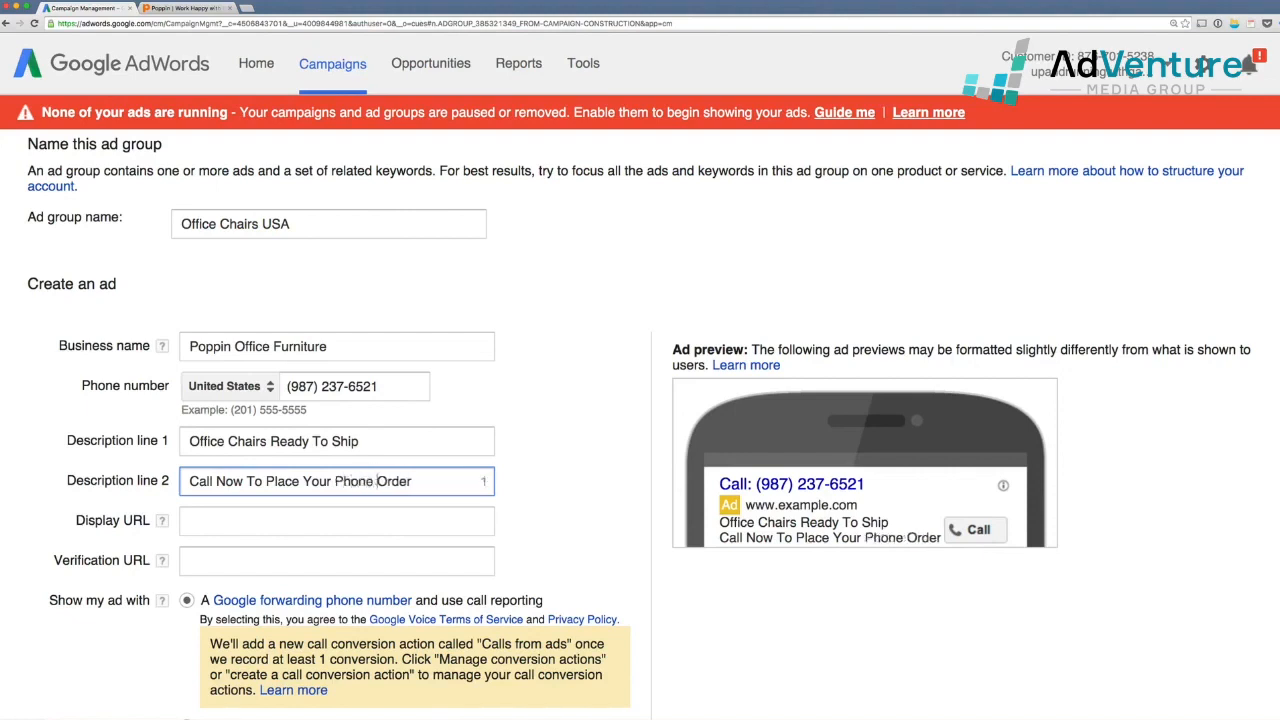
pyautogui.click(400, 441)
pyautogui.write('!')
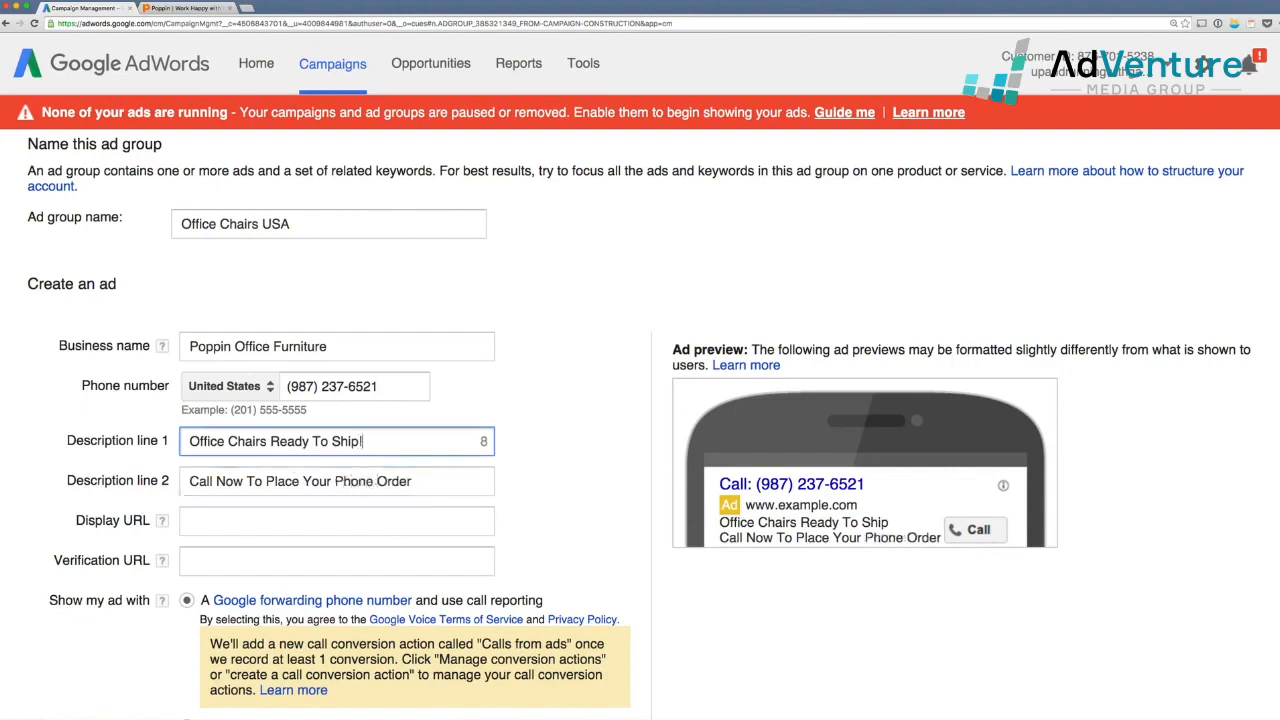
pyautogui.press('Tab')
pyautogui.press('Tab')
pyautogui.press('Tab')
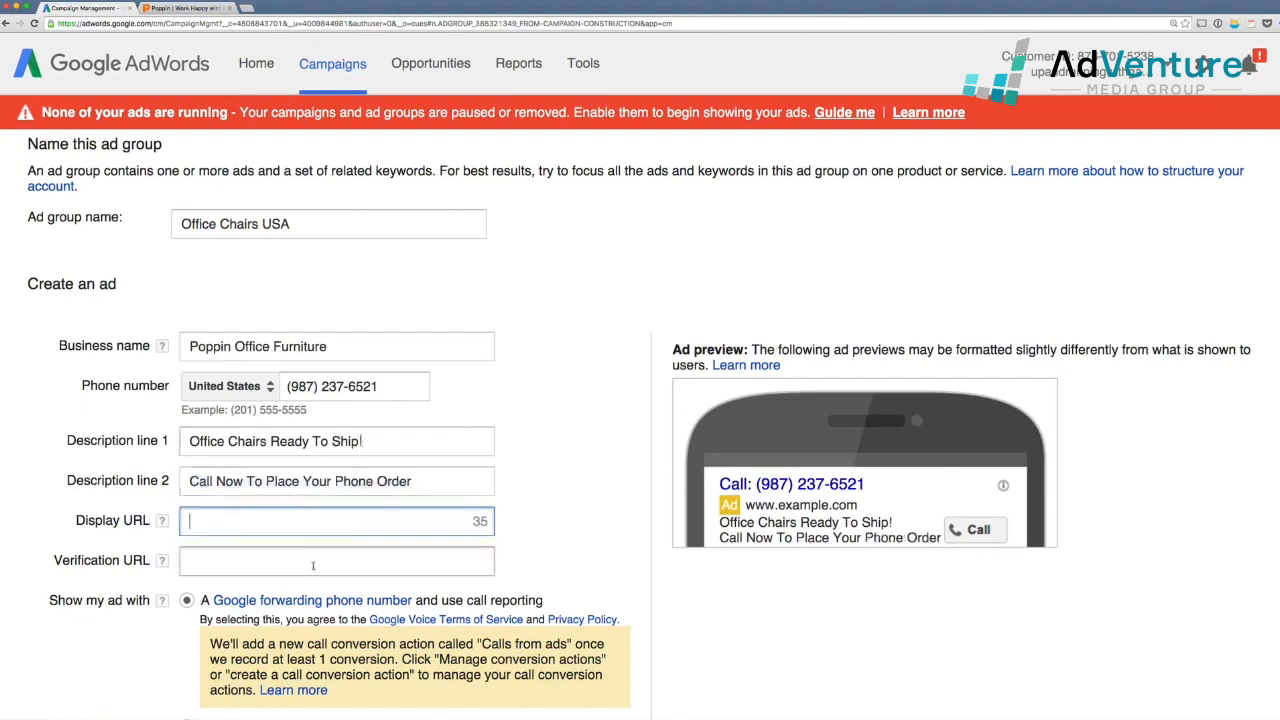
pyautogui.scroll(-1, 460, 575)
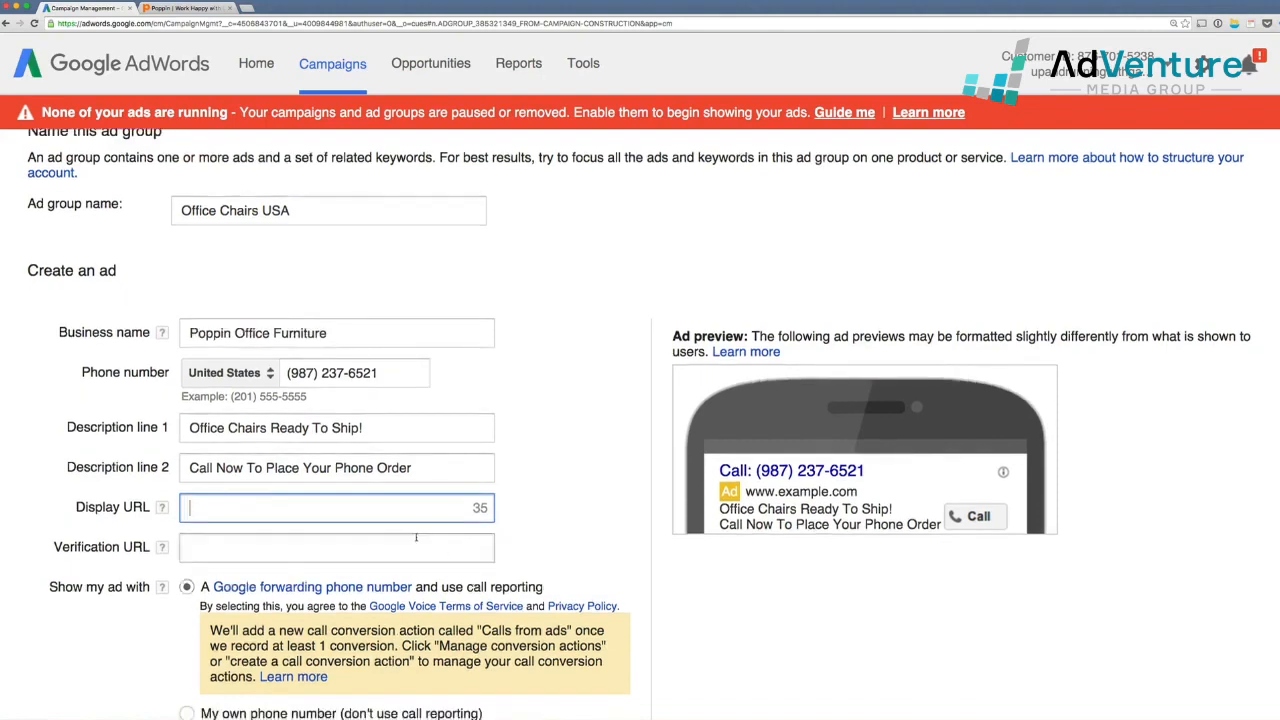
pyautogui.write('www.po')
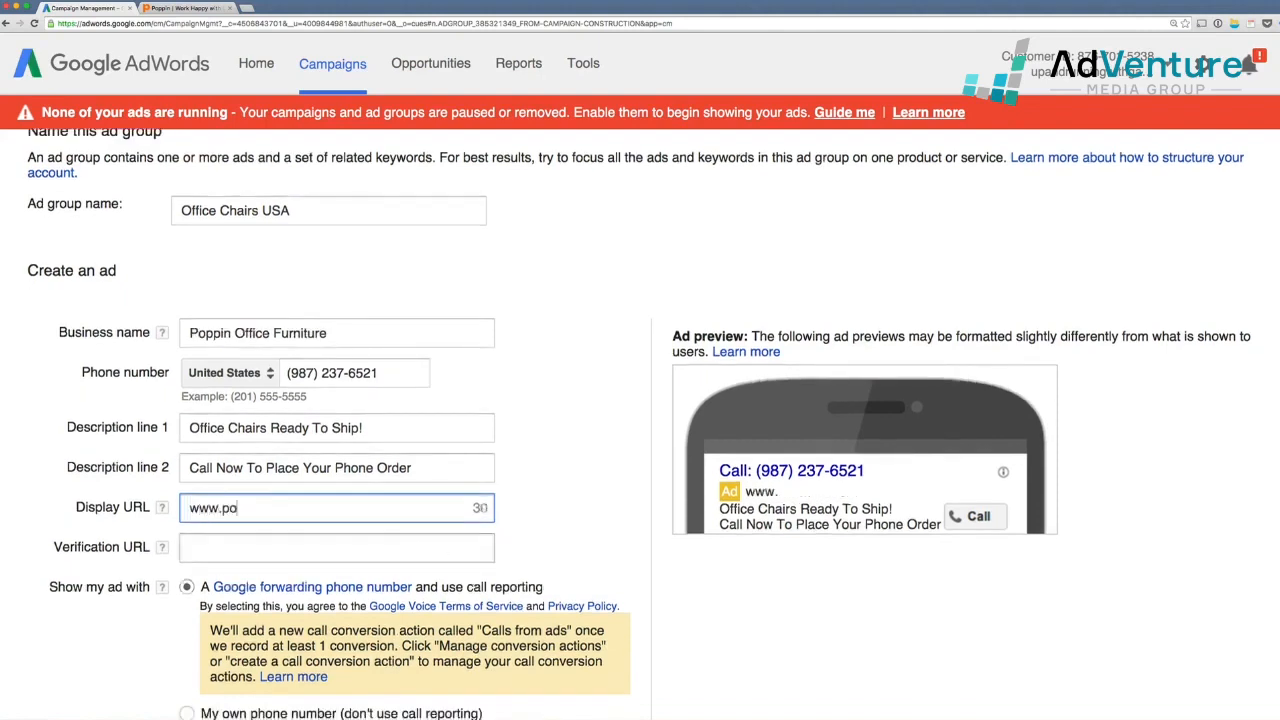
pyautogui.write('ppin.co')
pyautogui.press('BackSpace')
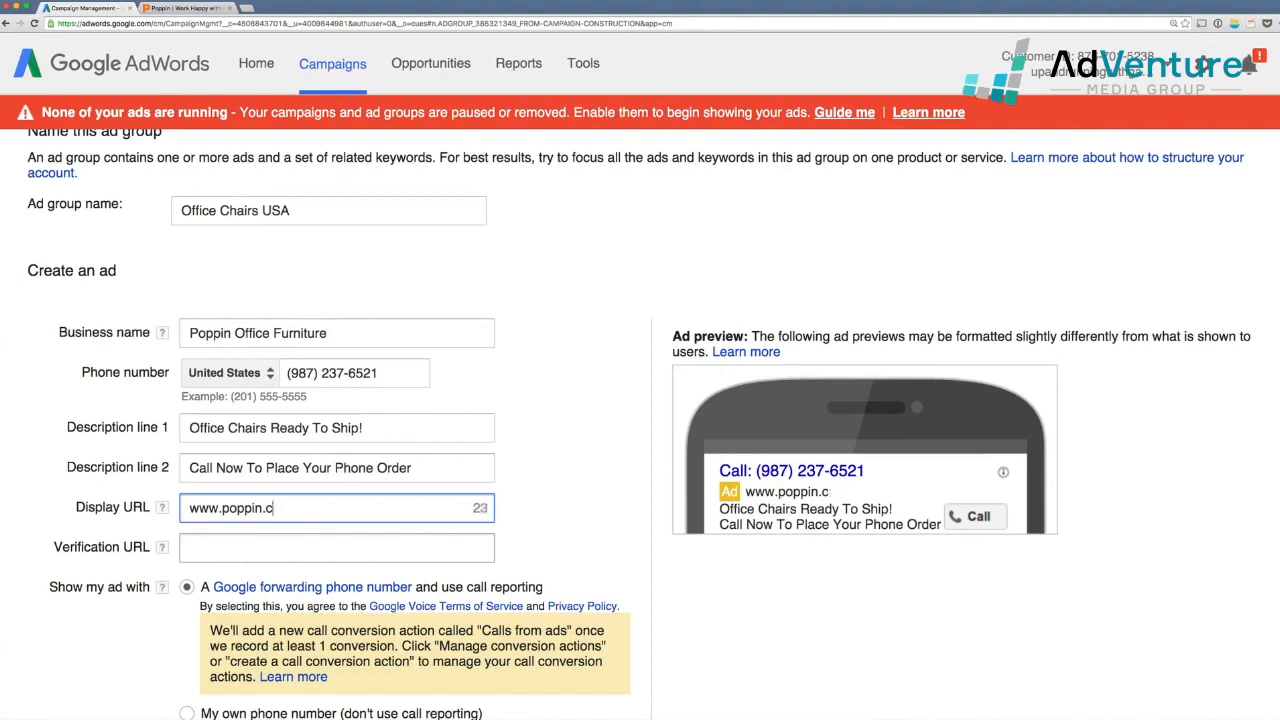
pyautogui.write('om')
pyautogui.moveTo(322, 505); pyautogui.dragTo(257, 513)
pyautogui.hotkey('ctrl', 'c')
pyautogui.click(350, 546)
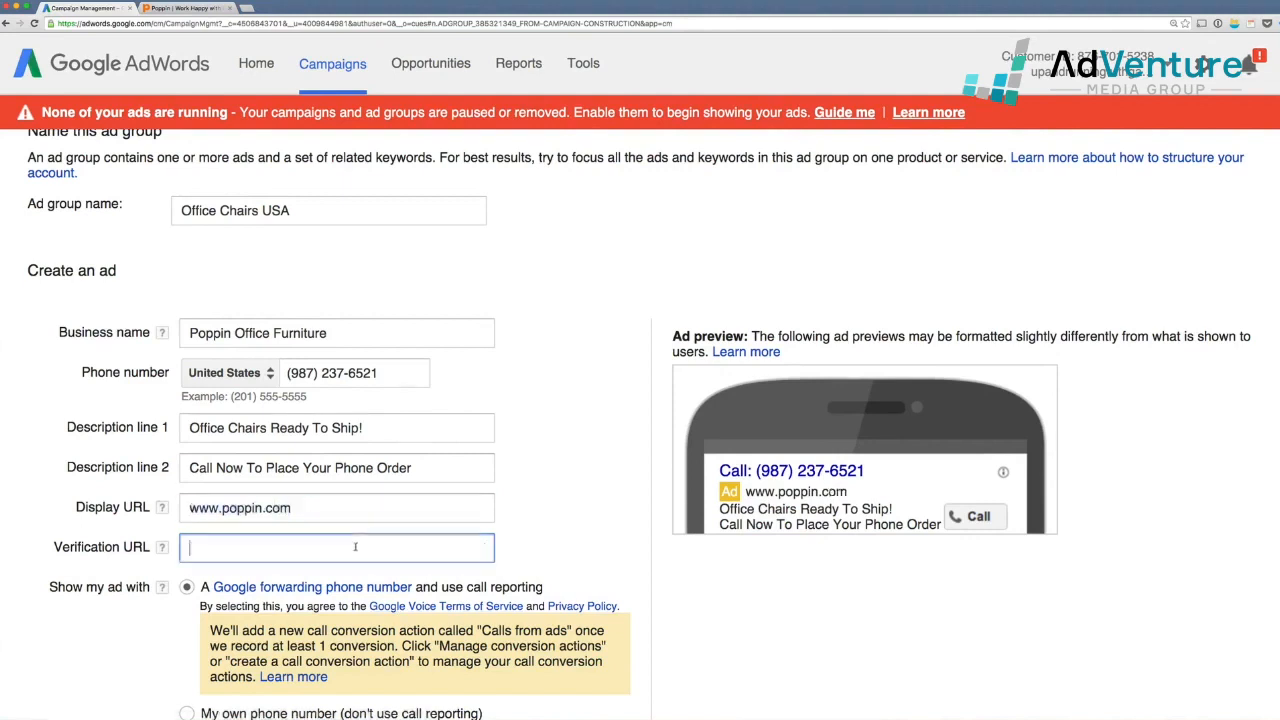
pyautogui.hotkey('ctrl', 'v')
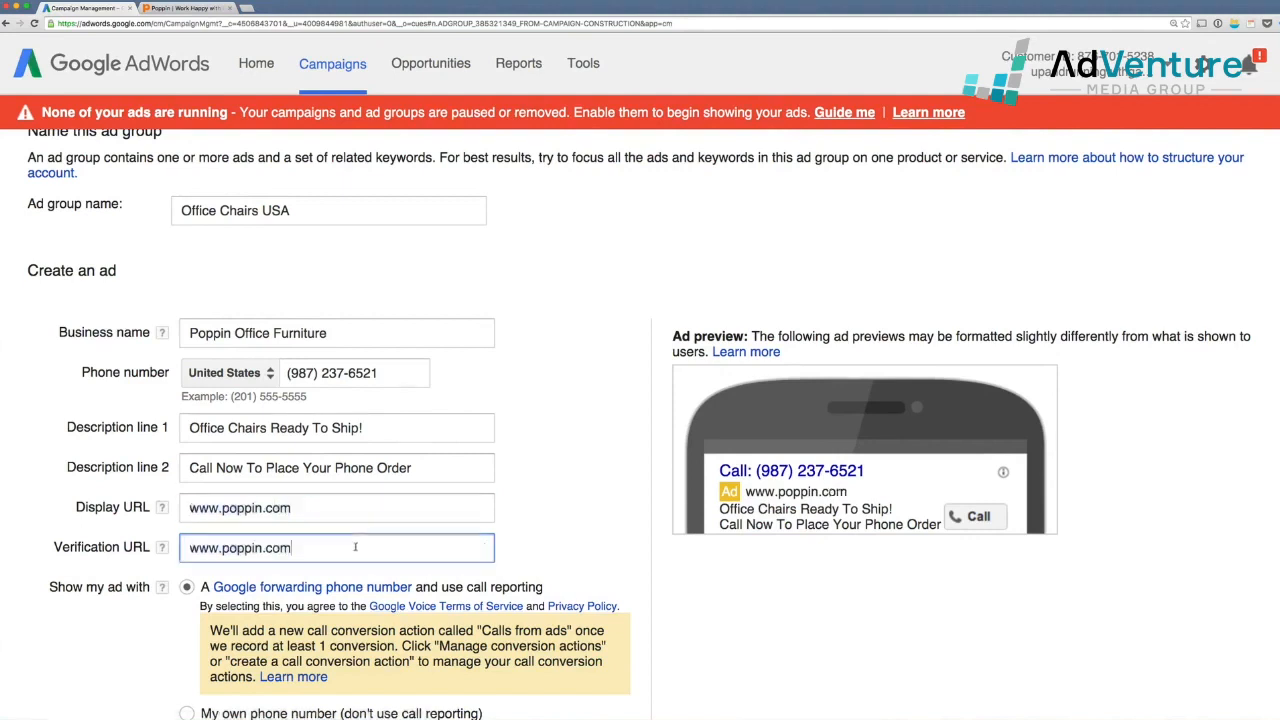
pyautogui.click(355, 509)
pyautogui.write('/')
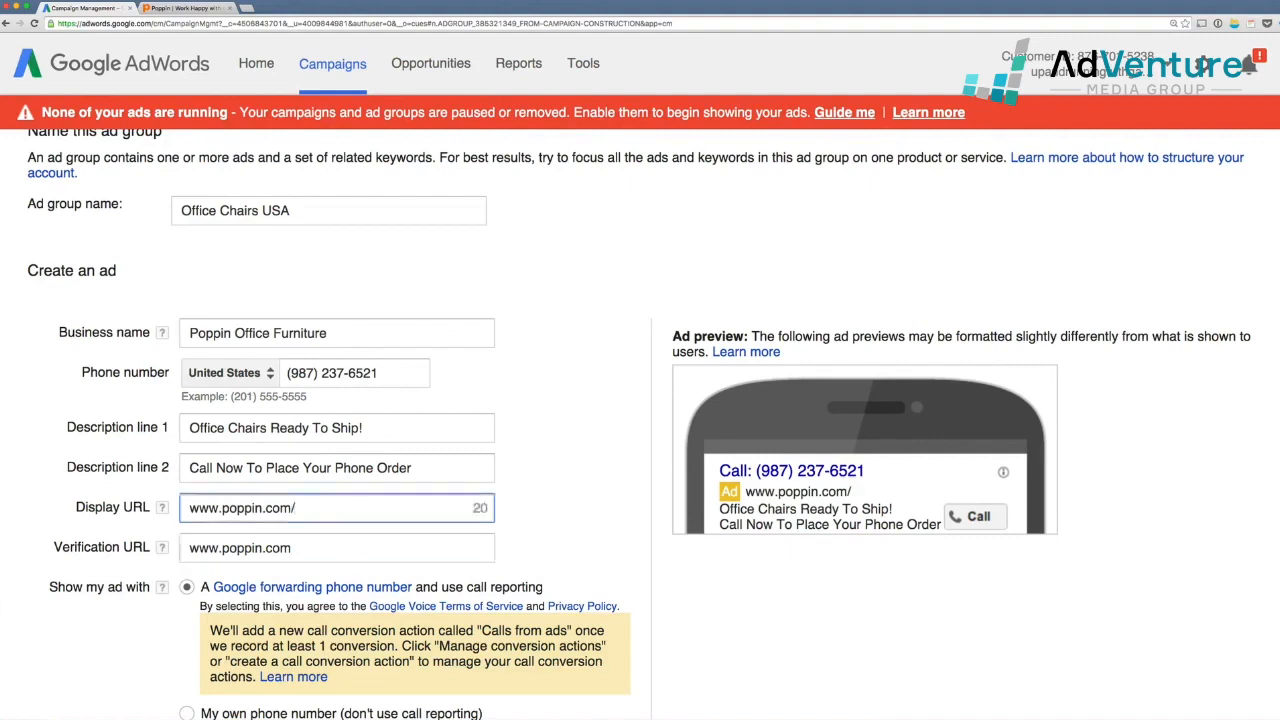
pyautogui.write('office-cha')
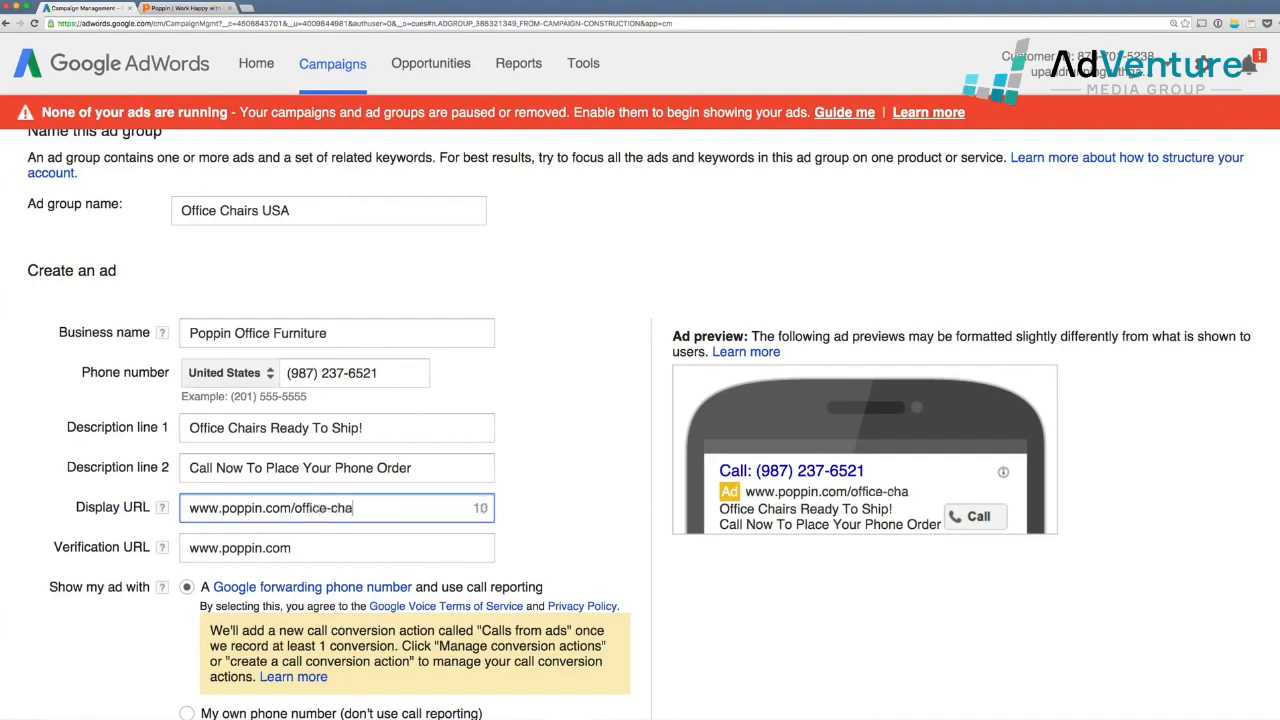
pyautogui.write('ir')
pyautogui.moveTo(292, 508); pyautogui.dragTo(361, 508)
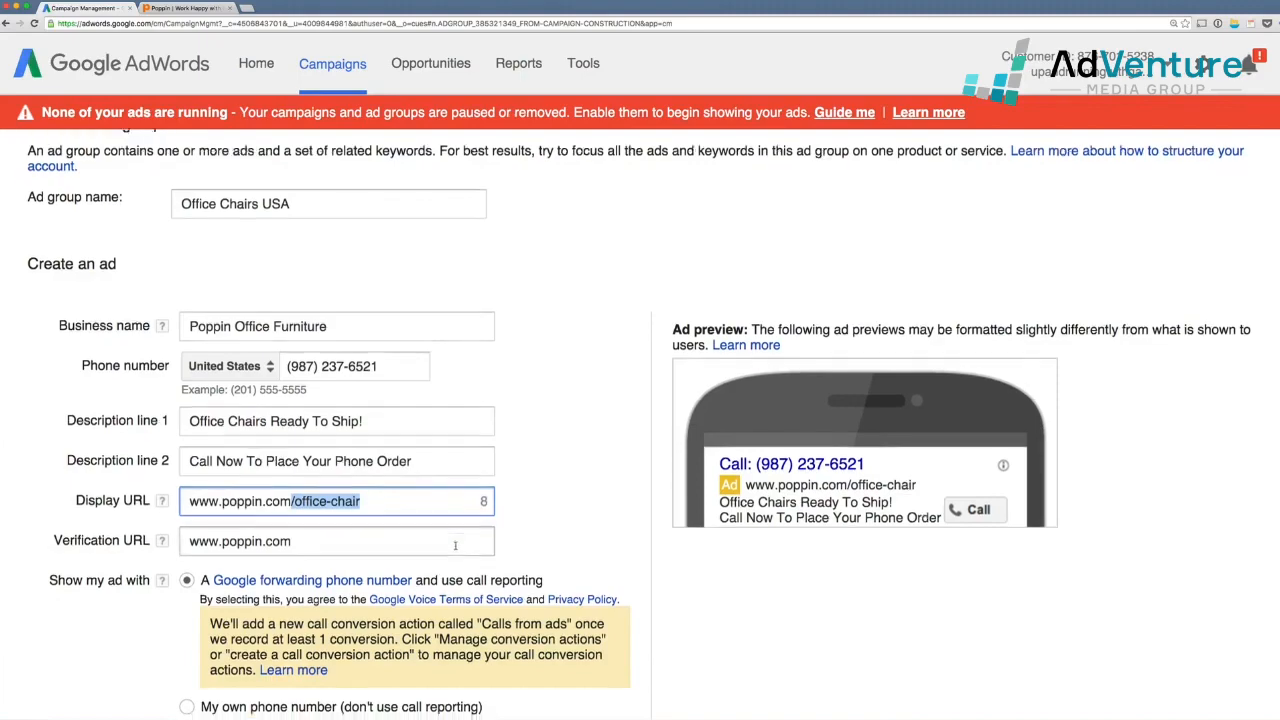
pyautogui.scroll(-3, 455, 546)
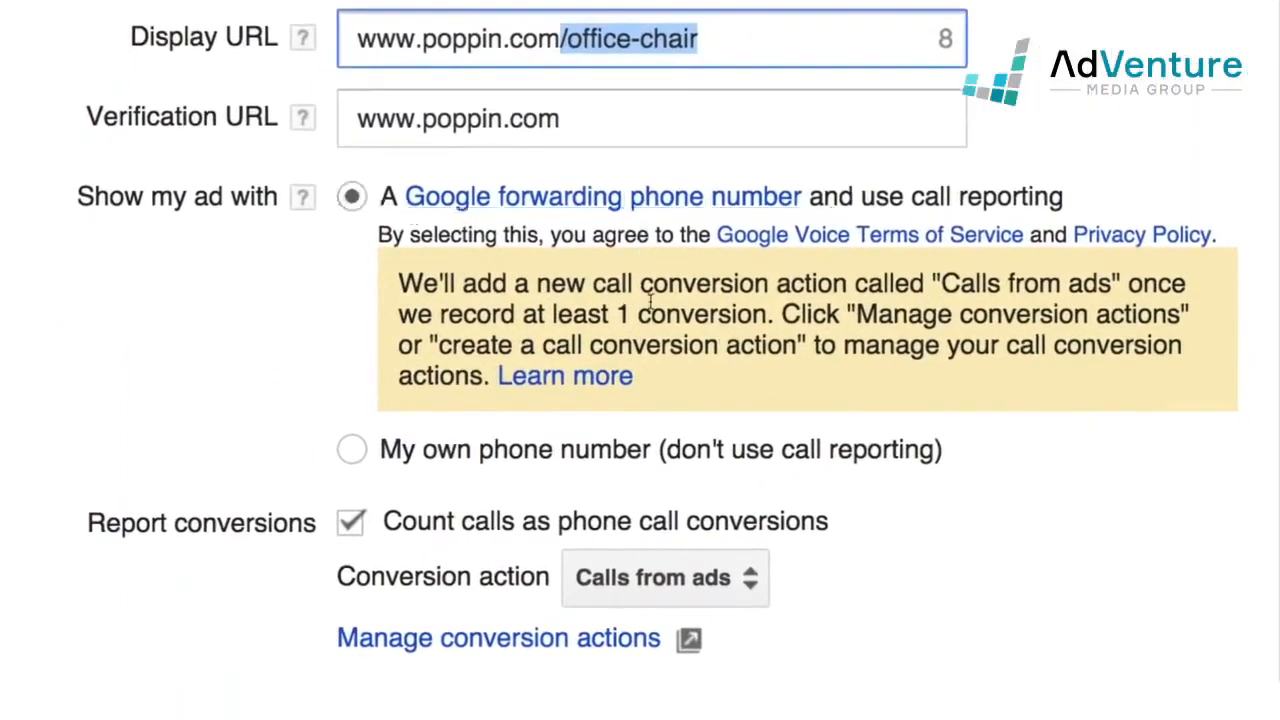
pyautogui.click(512, 283)
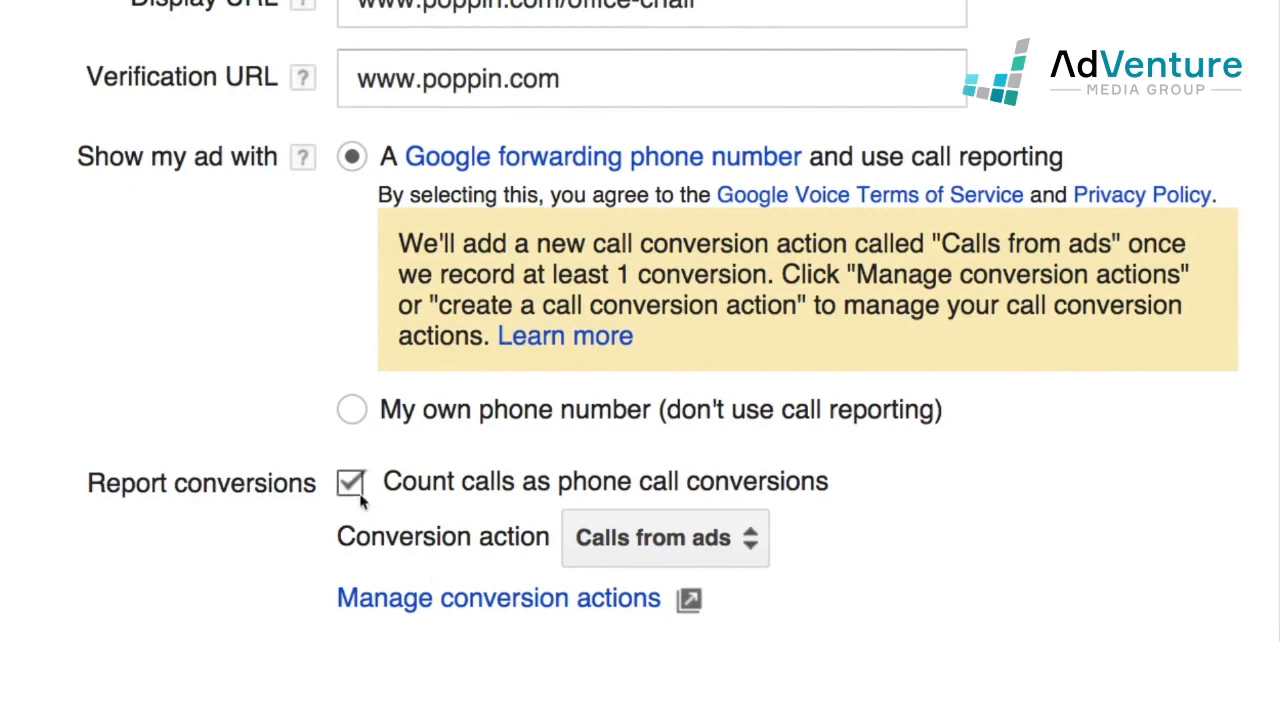
pyautogui.click(612, 537)
pyautogui.click(723, 566)
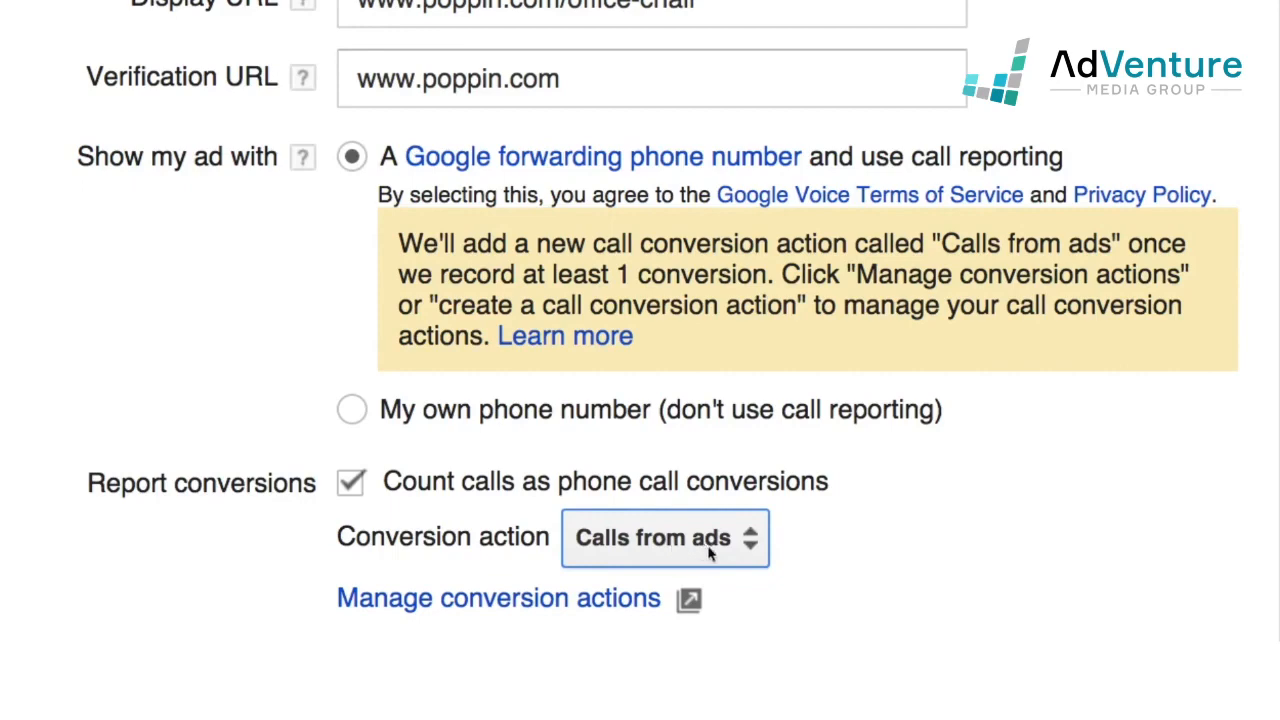
pyautogui.scroll(-2, 1010, 615)
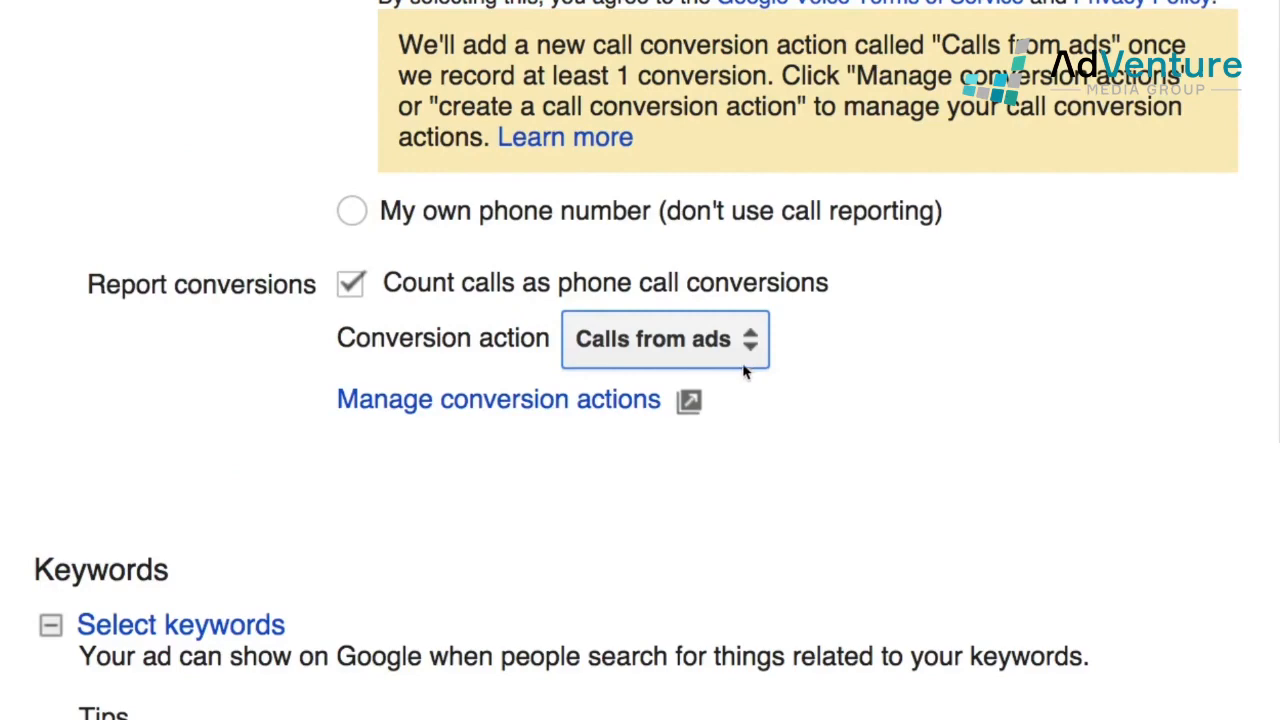
# Add all Desk category keyword suggestions, such as desk organizers and student desk
pyautogui.scroll(1, 745, 371)
pyautogui.scroll(-10, 740, 370)
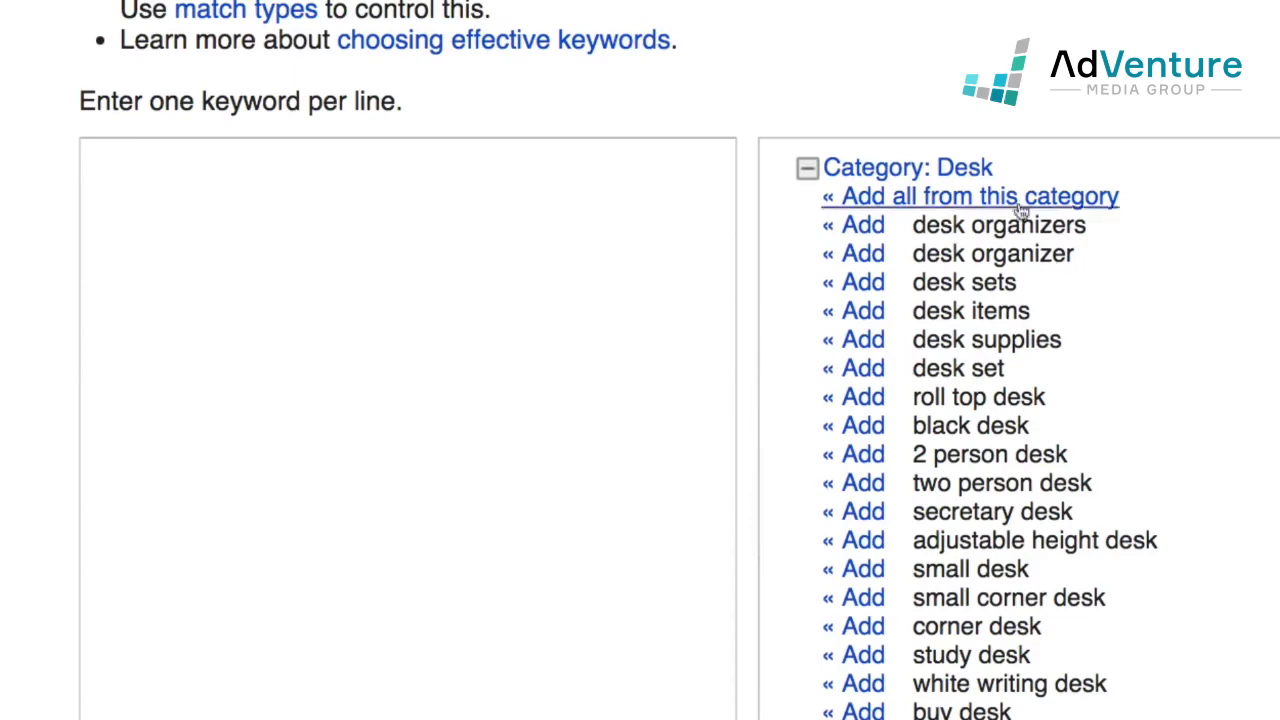
pyautogui.click(935, 200)
pyautogui.scroll(-15, 681, 495)
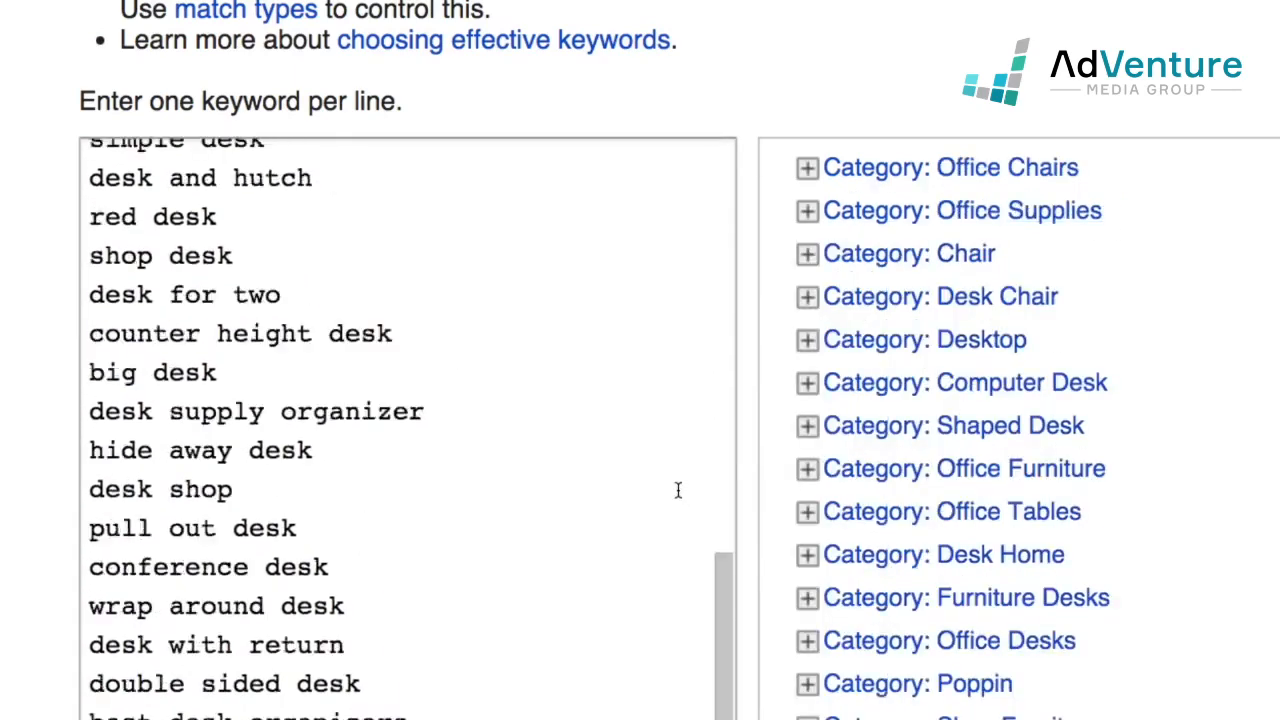
pyautogui.scroll(5, 677, 489)
pyautogui.scroll(4, 677, 489)
pyautogui.scroll(-10, 677, 489)
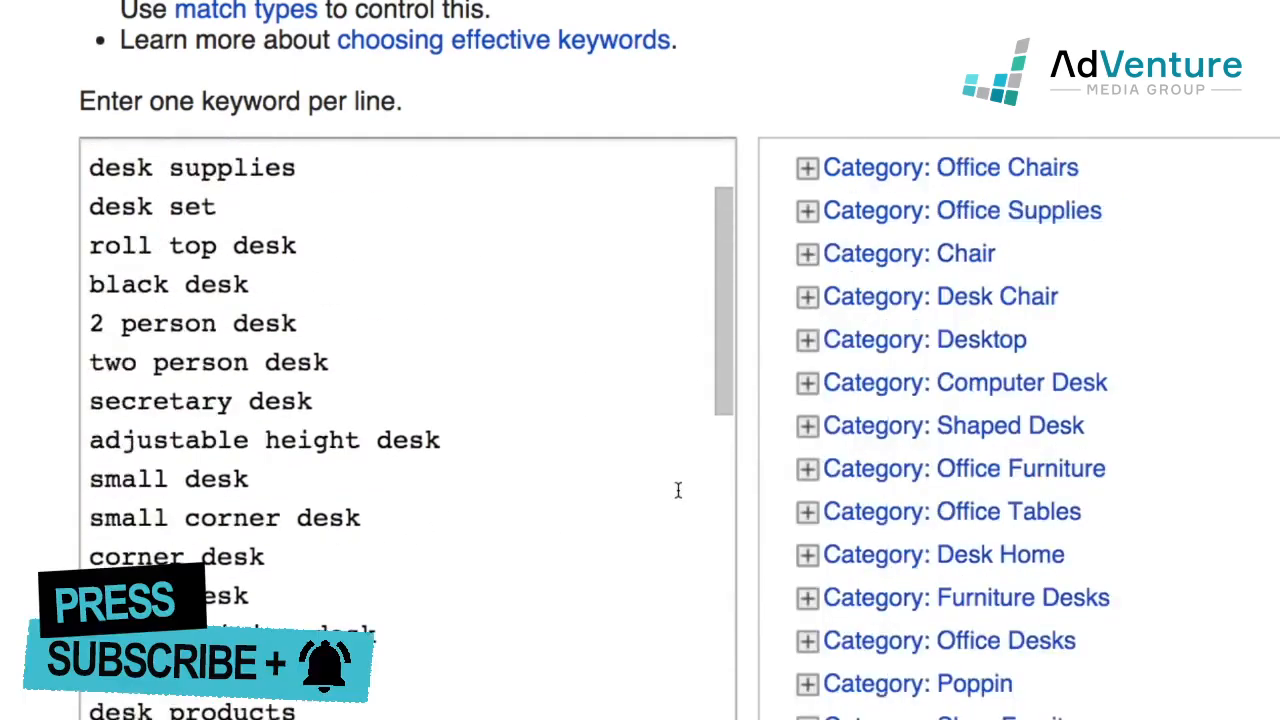
pyautogui.scroll(1, 677, 489)
pyautogui.scroll(-6, 983, 552)
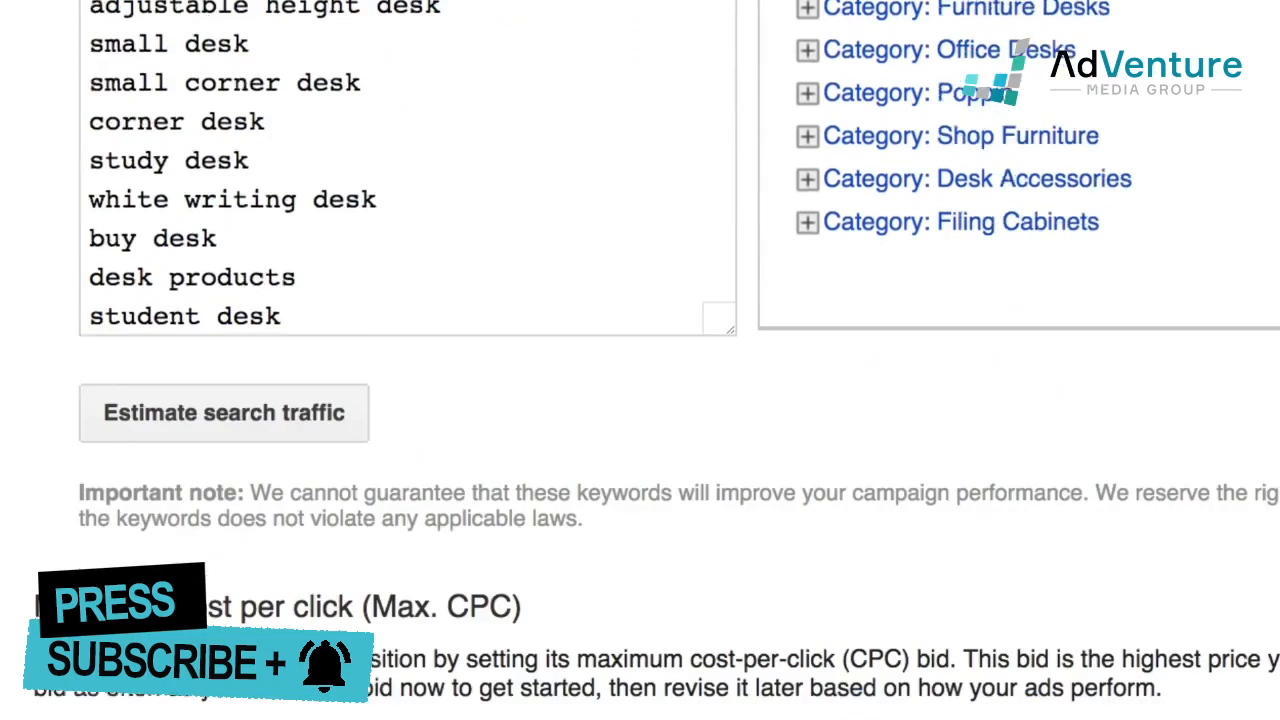
pyautogui.scroll(-4, 640, 360)
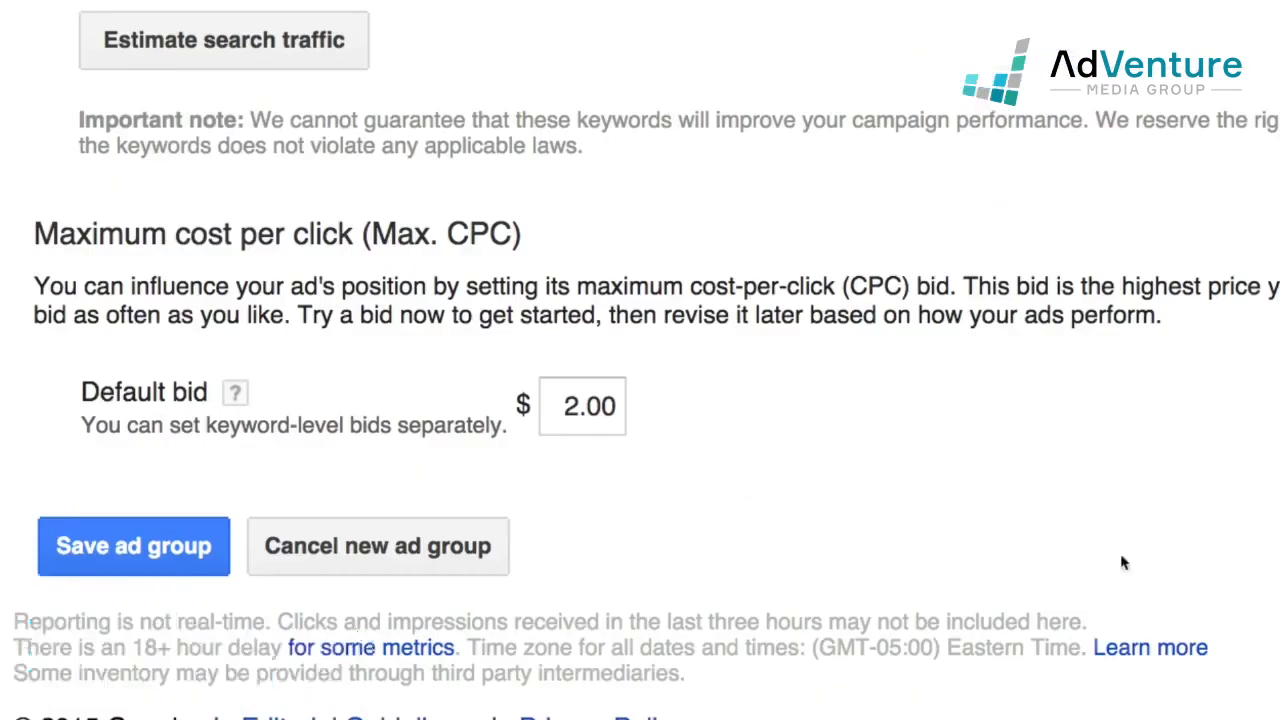
pyautogui.click(165, 570)
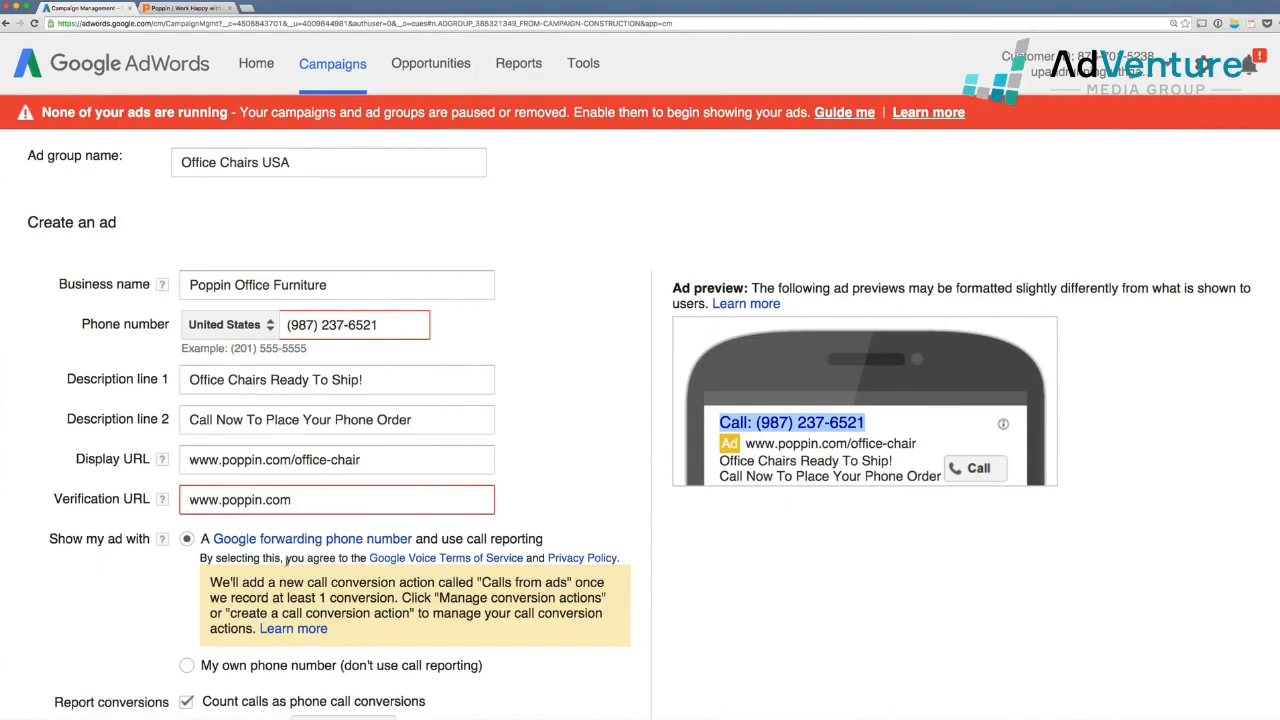
pyautogui.scroll(2, 286, 561)
pyautogui.scroll(-4, 286, 561)
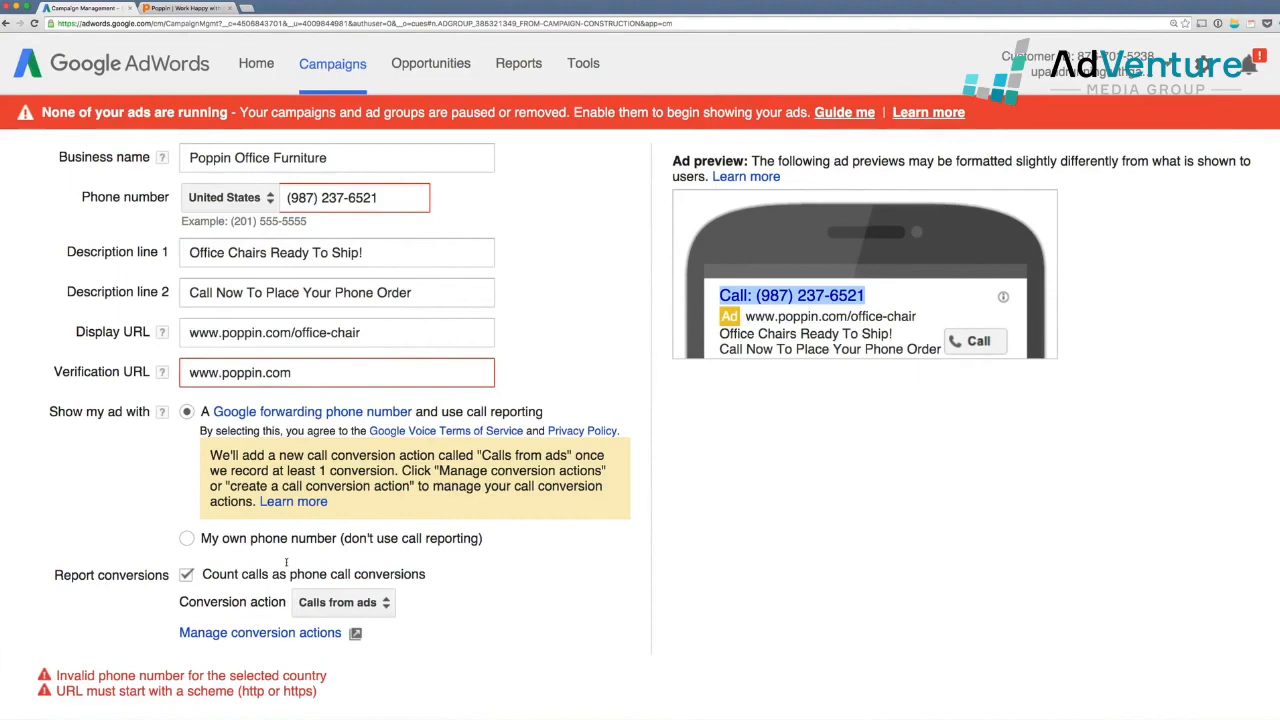
pyautogui.scroll(3, 286, 561)
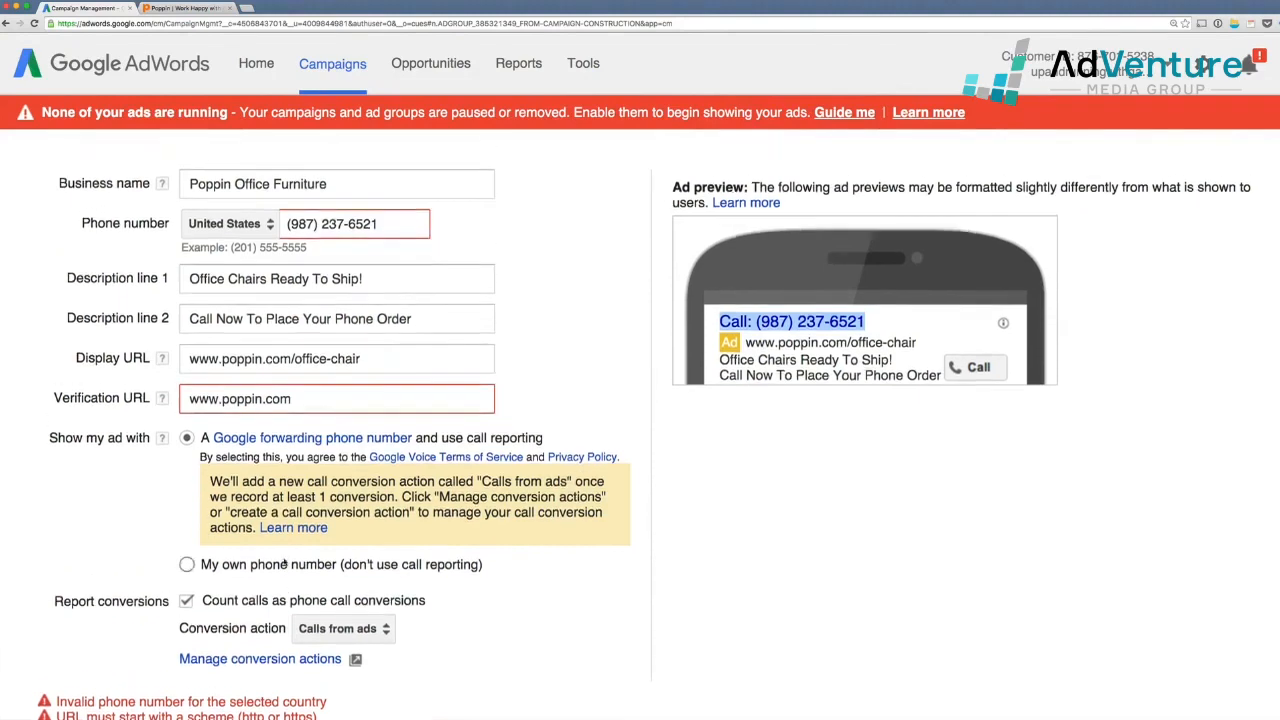
pyautogui.tripleClick(277, 530)
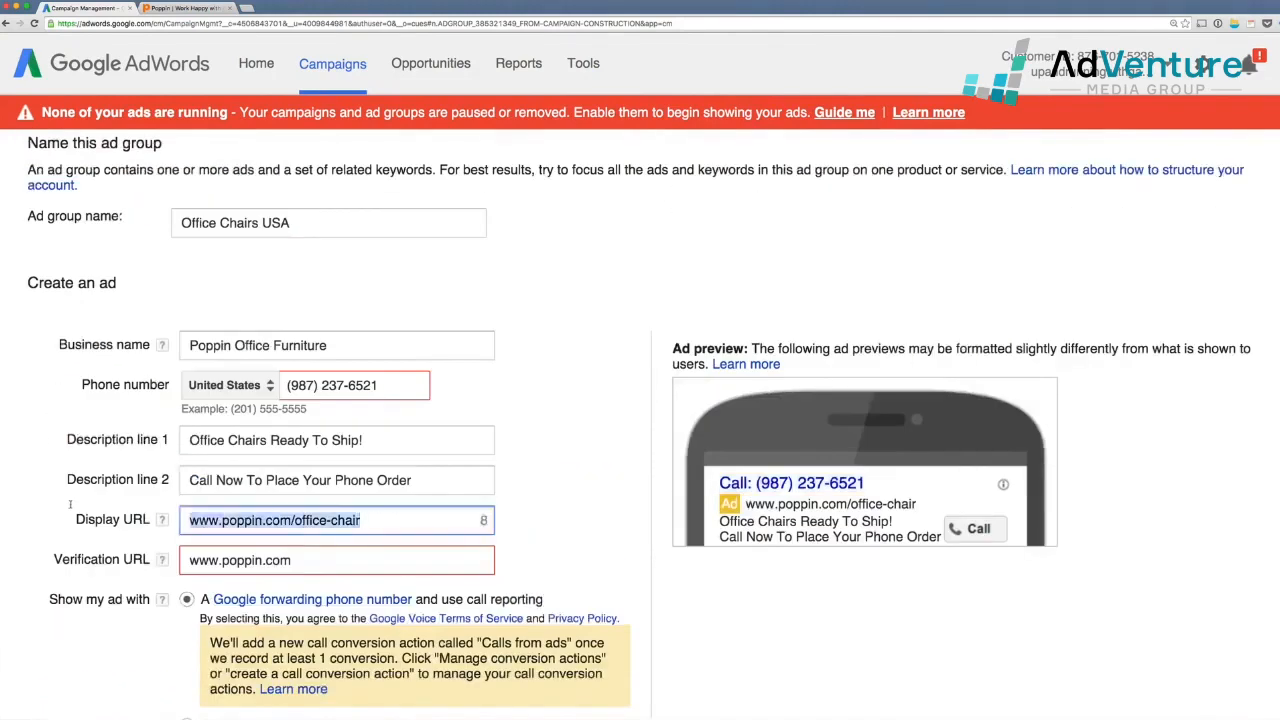
pyautogui.click(354, 559)
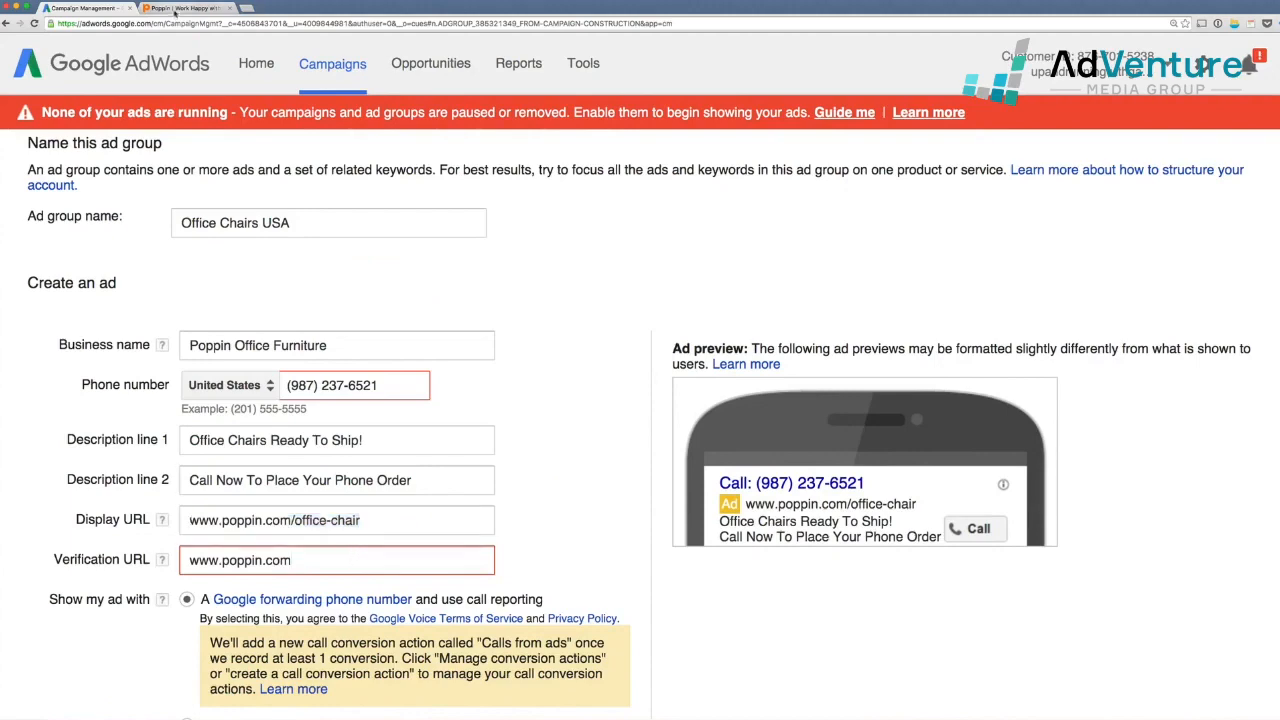
pyautogui.click(183, 8)
pyautogui.click(118, 25)
pyautogui.press('super+c')
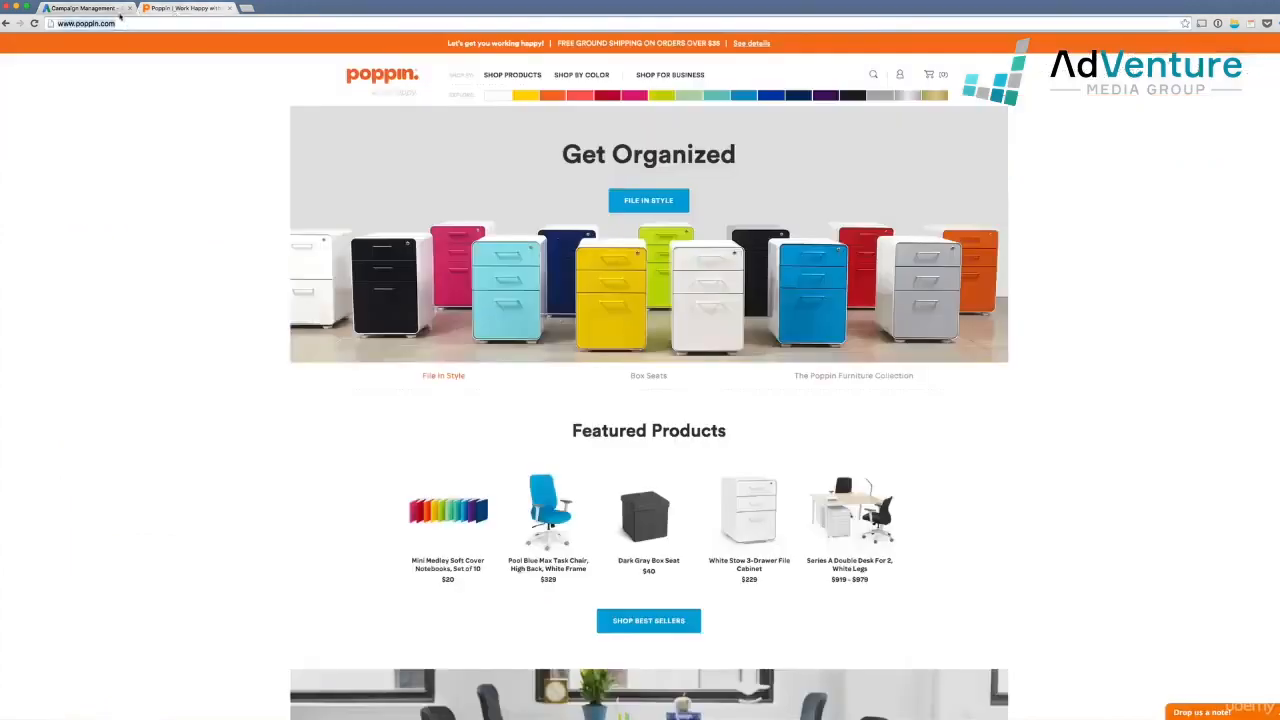
pyautogui.click(118, 12)
pyautogui.moveTo(328, 563); pyautogui.dragTo(155, 547)
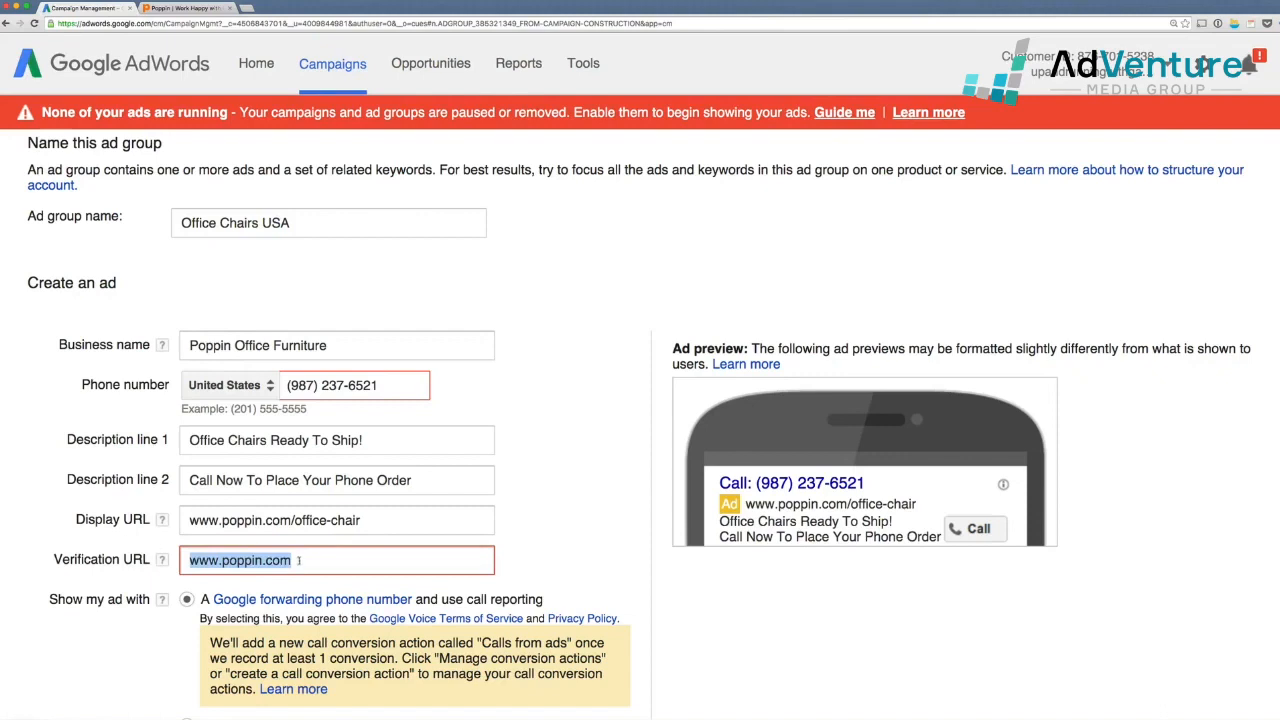
pyautogui.press('super+v')
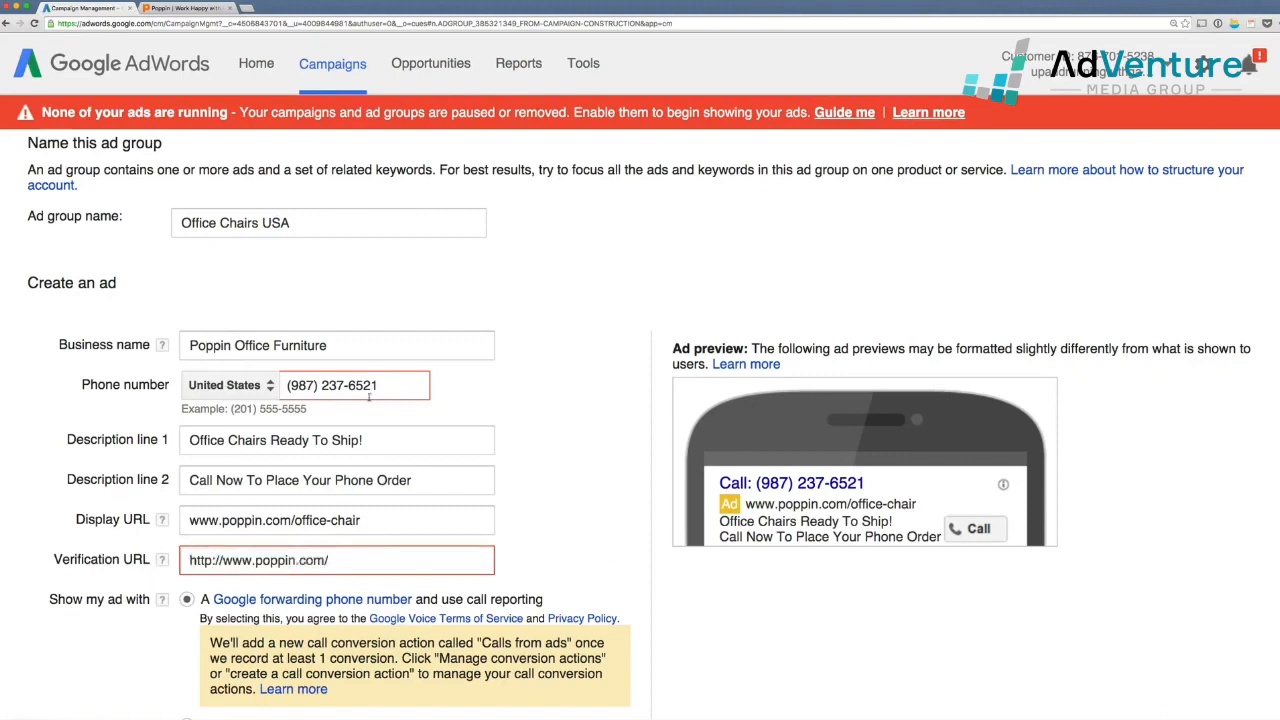
# Correct the area code of the ad's phone number
pyautogui.scroll(1, 318, 393)
pyautogui.click(313, 392)
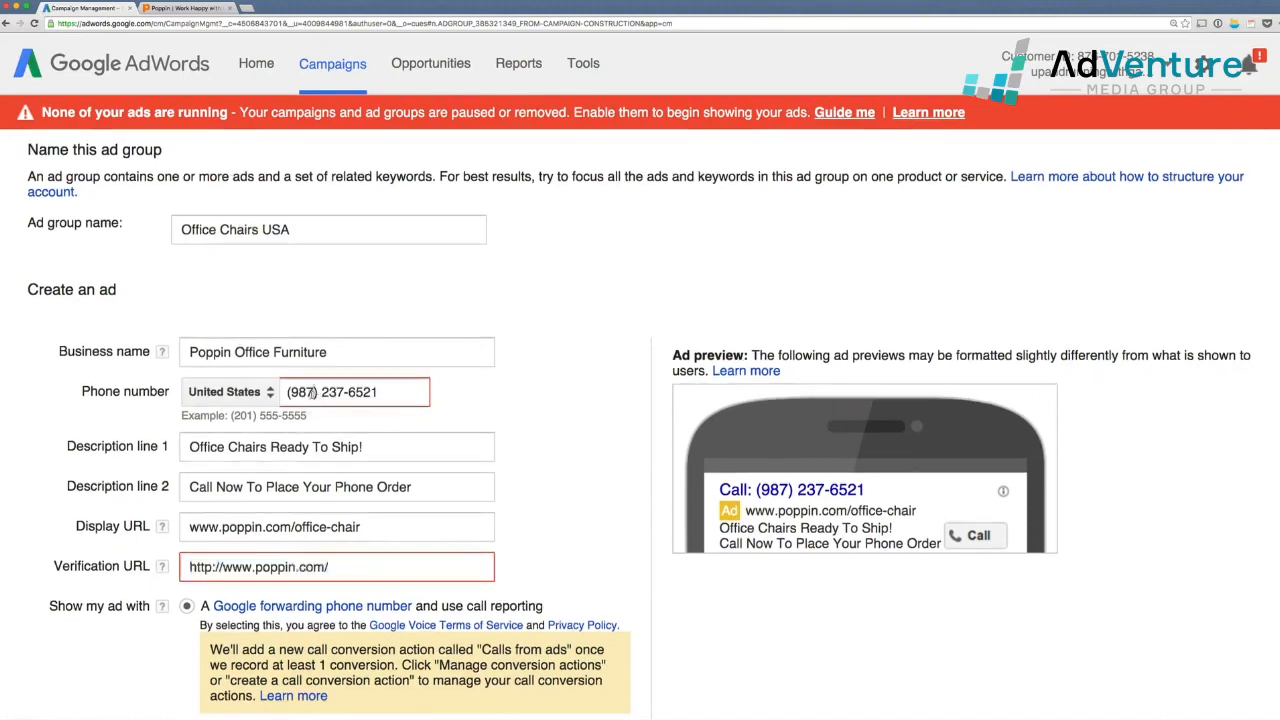
pyautogui.press('BackSpace')
pyautogui.press('BackSpace')
pyautogui.press('BackSpace')
pyautogui.write('631')
pyautogui.scroll(-12, 354, 485)
pyautogui.scroll(-10, 124, 605)
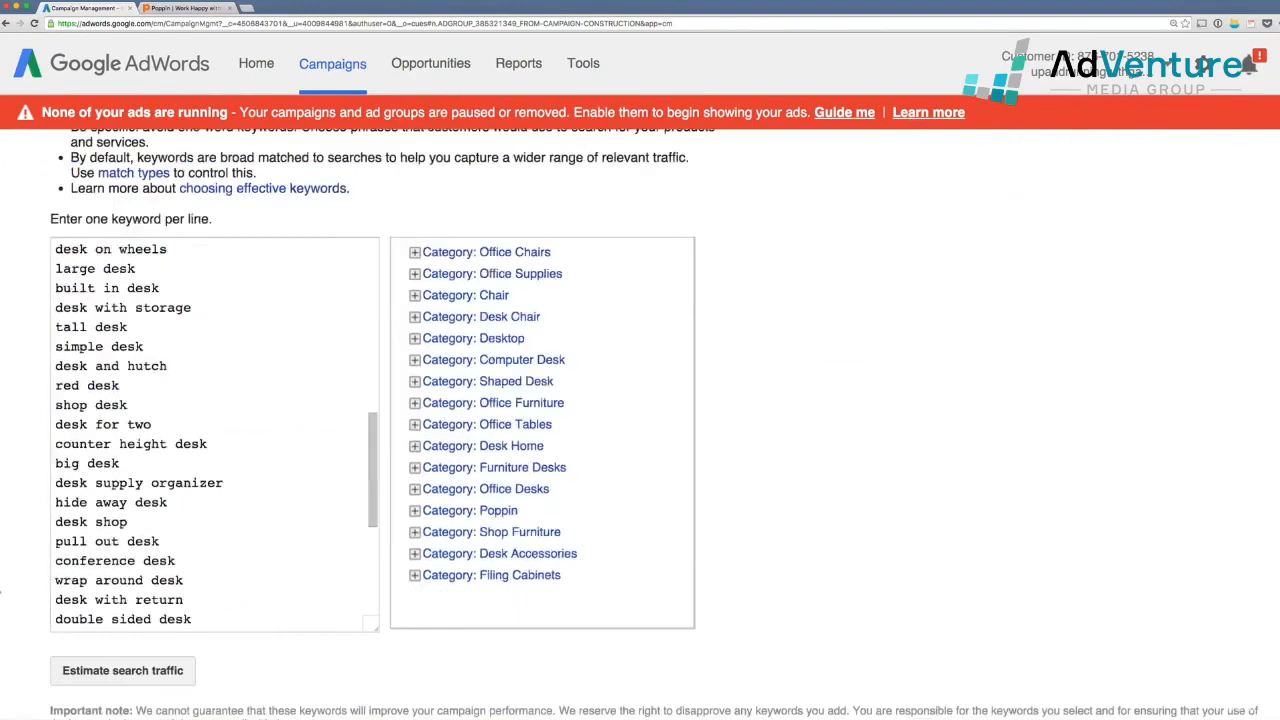
# Save the Office Chairs USA ad group and go to All campaigns via the Office Chairs Call Only campaign
pyautogui.click(84, 590)
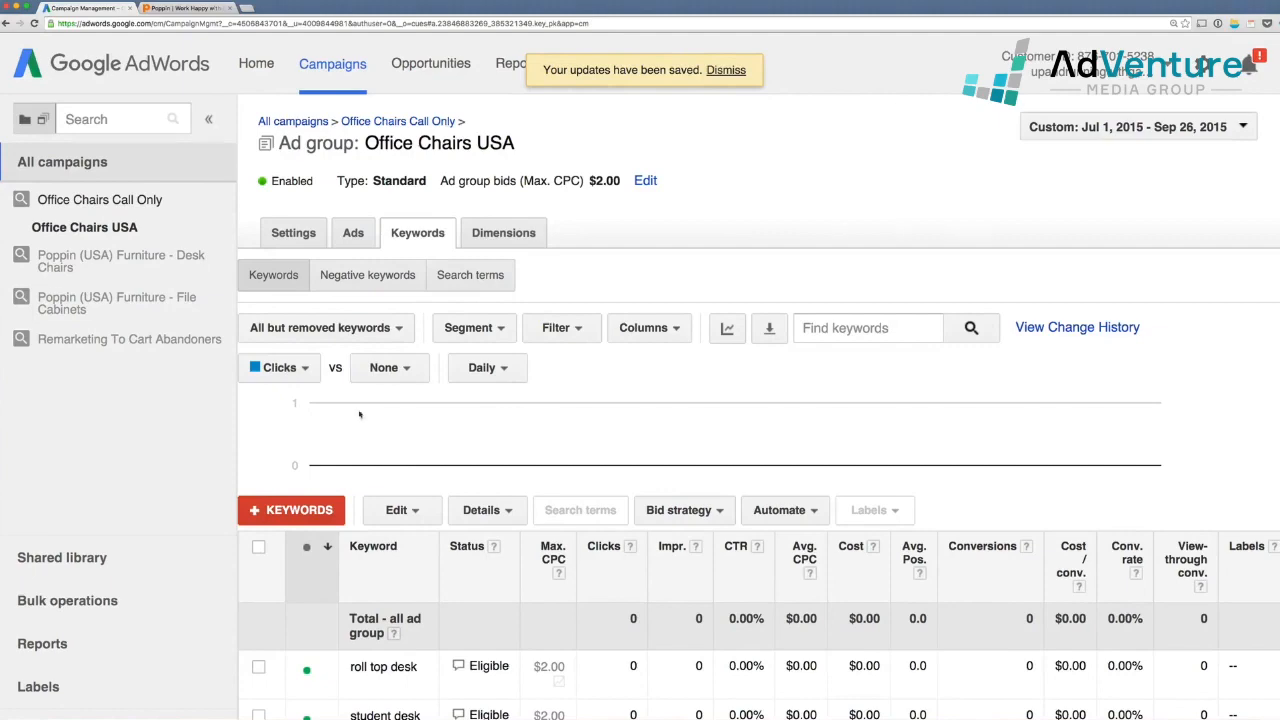
pyautogui.click(133, 201)
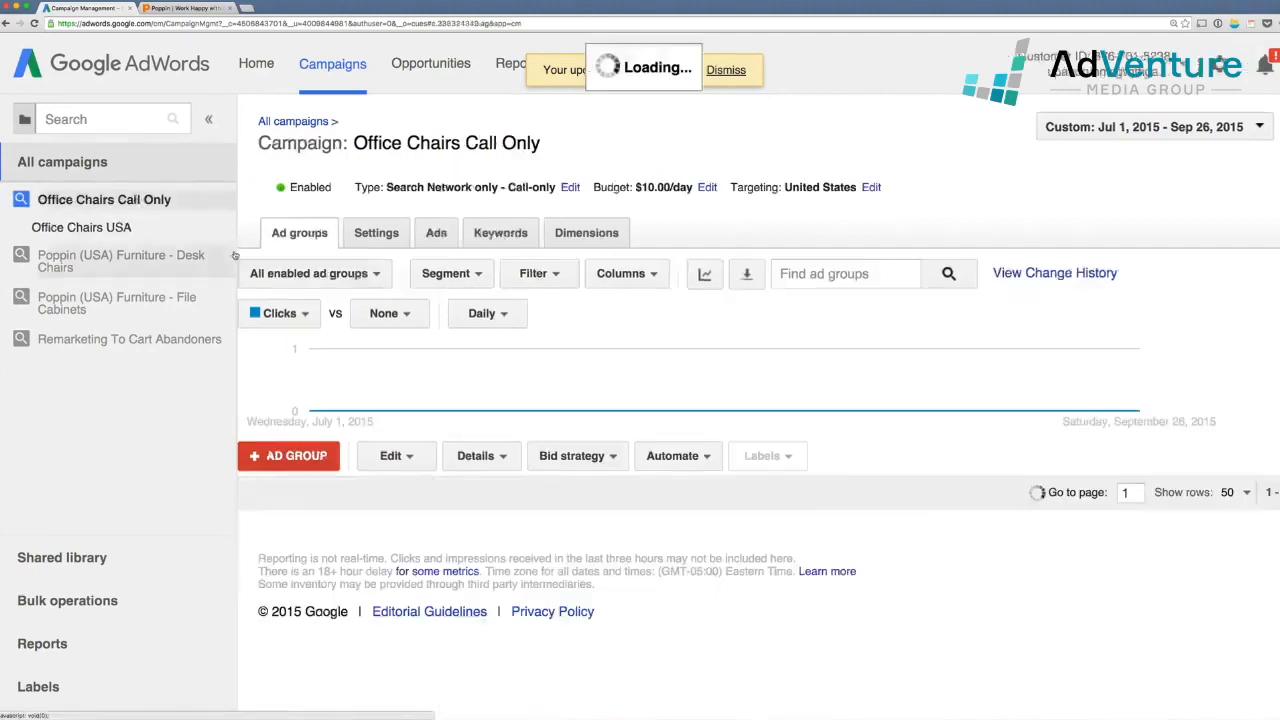
pyautogui.click(103, 162)
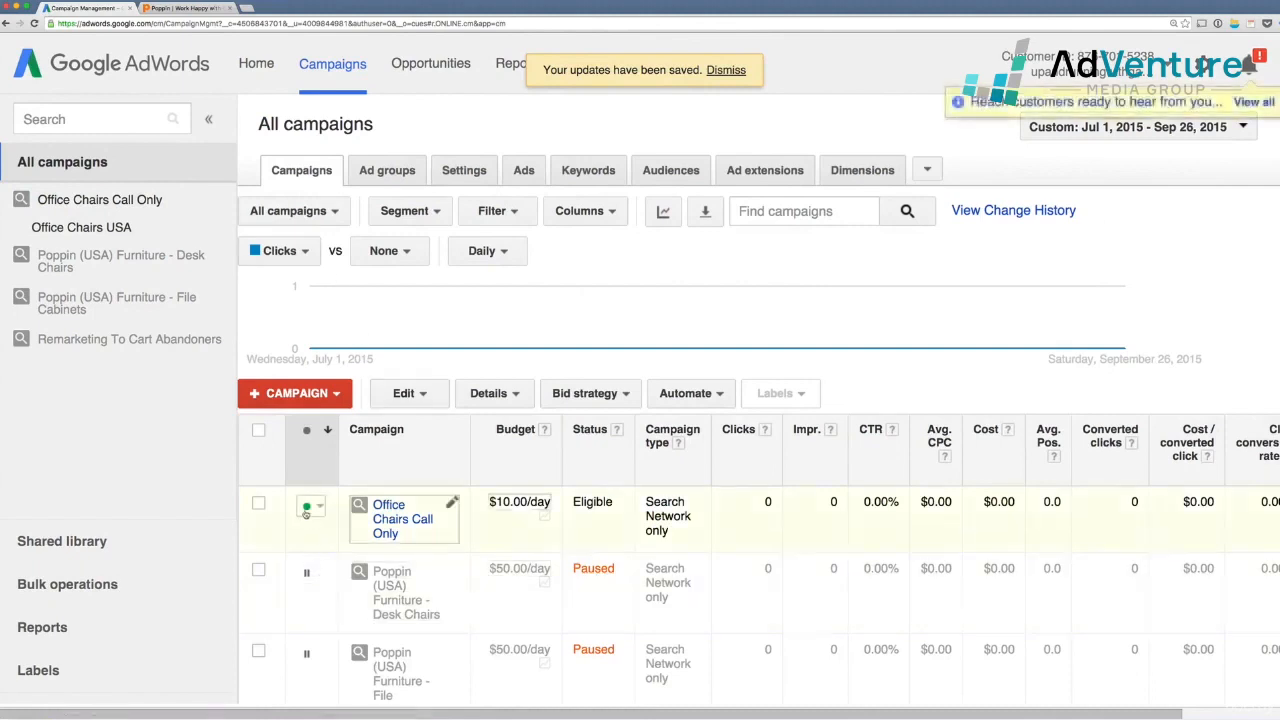
# Set the Office Chairs Call Only campaign's status to Paused
pyautogui.click(307, 508)
pyautogui.click(340, 553)
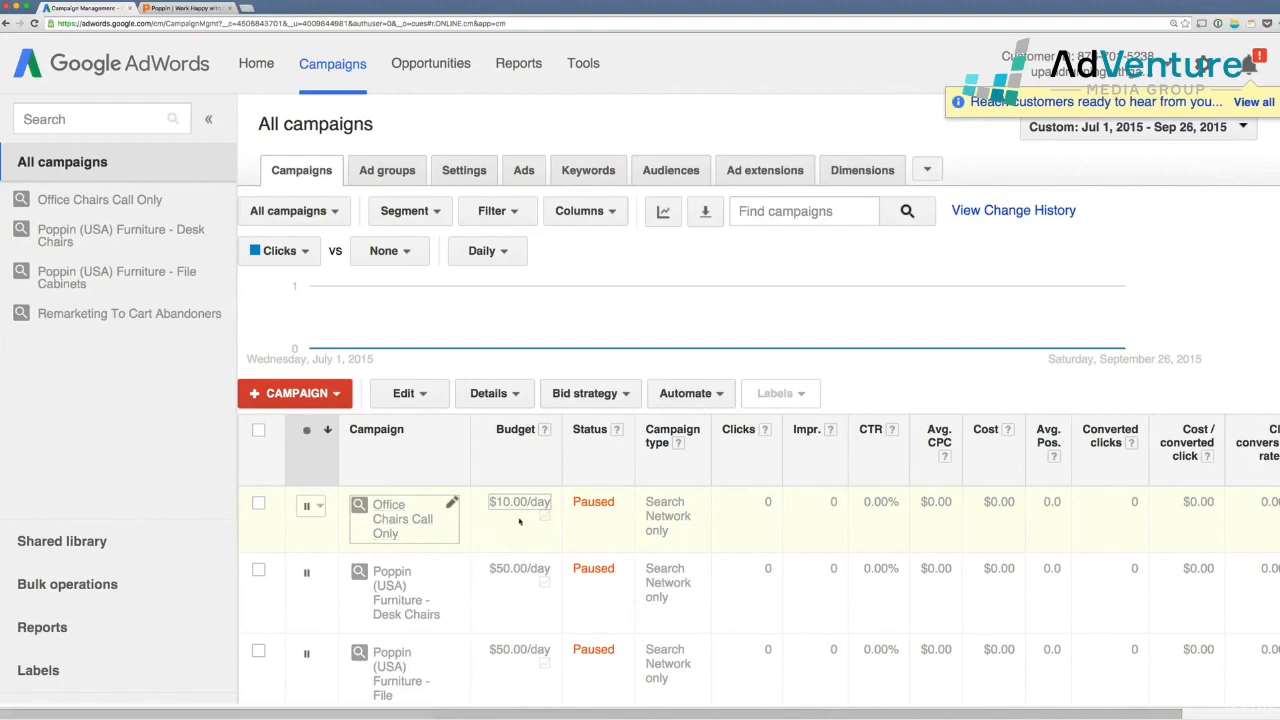
pyautogui.hscroll(-1, 538, 523)
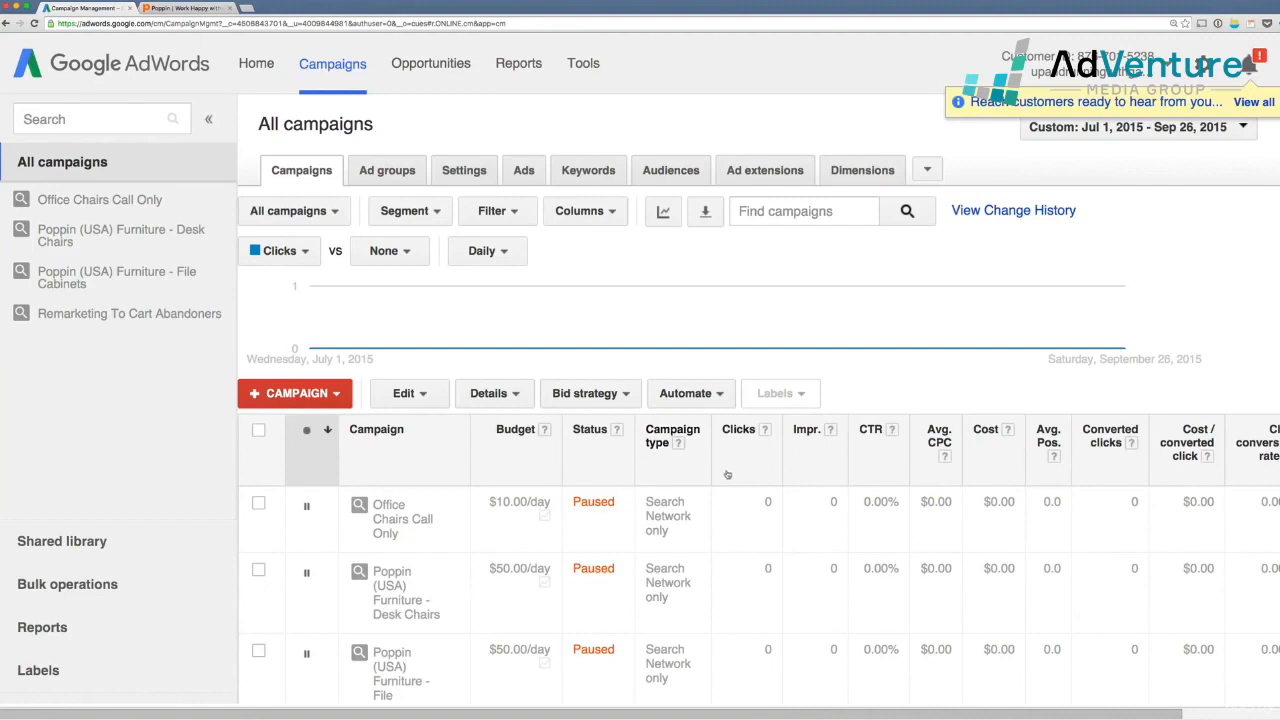
pyautogui.hscroll(2, 716, 461)
pyautogui.hscroll(-2, 714, 458)
# Add the Campaign subtype attribute as a column in the campaigns table and apply it
pyautogui.click(580, 211)
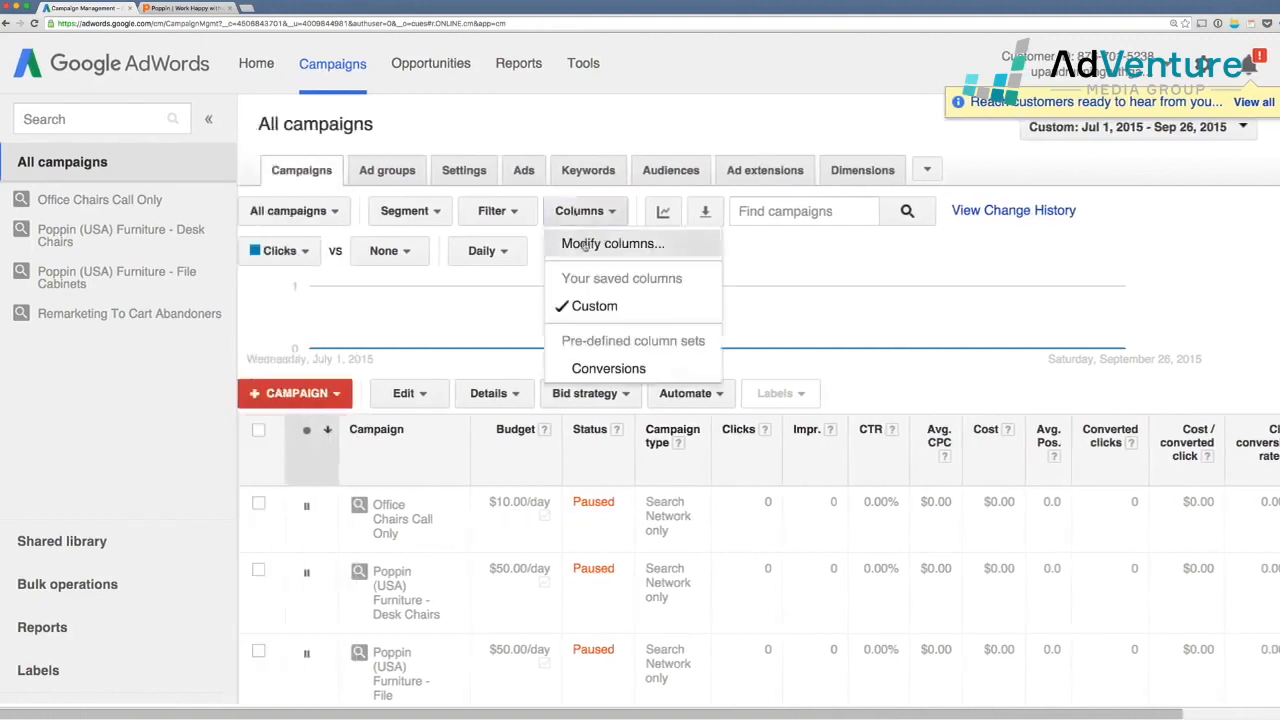
pyautogui.click(608, 243)
pyautogui.scroll(-1, 476, 330)
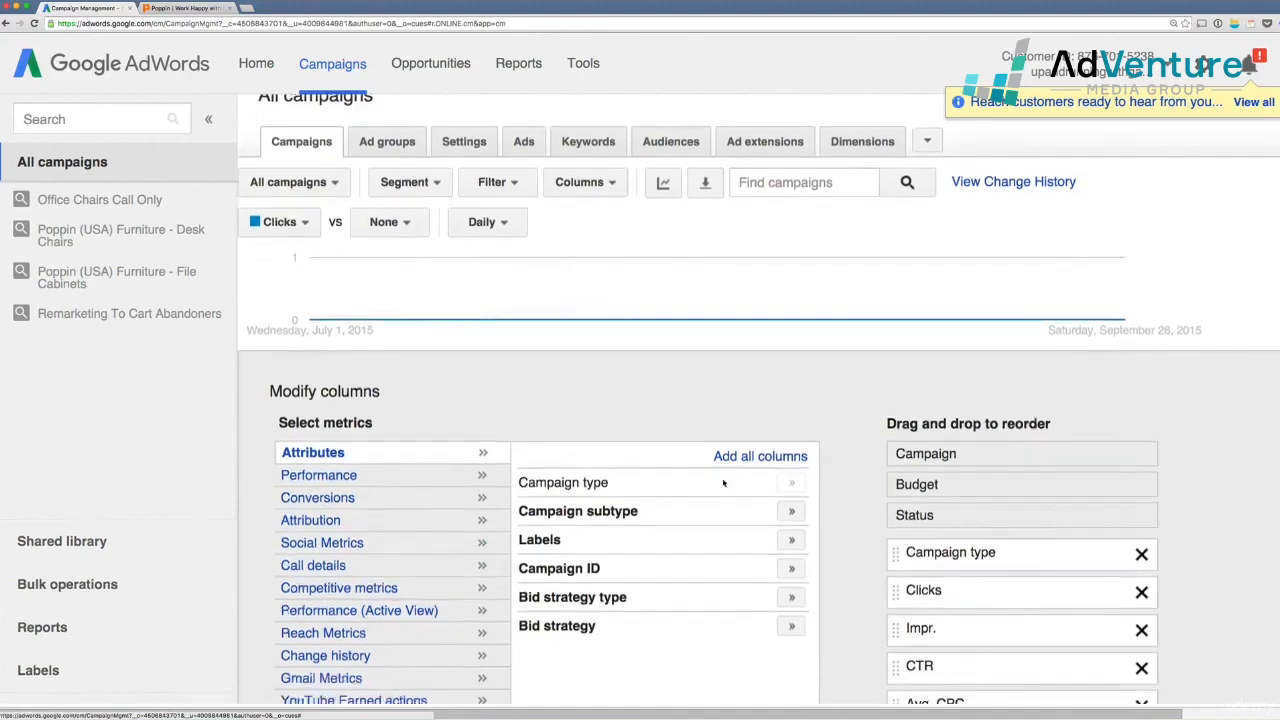
pyautogui.click(791, 513)
pyautogui.scroll(-5, 791, 517)
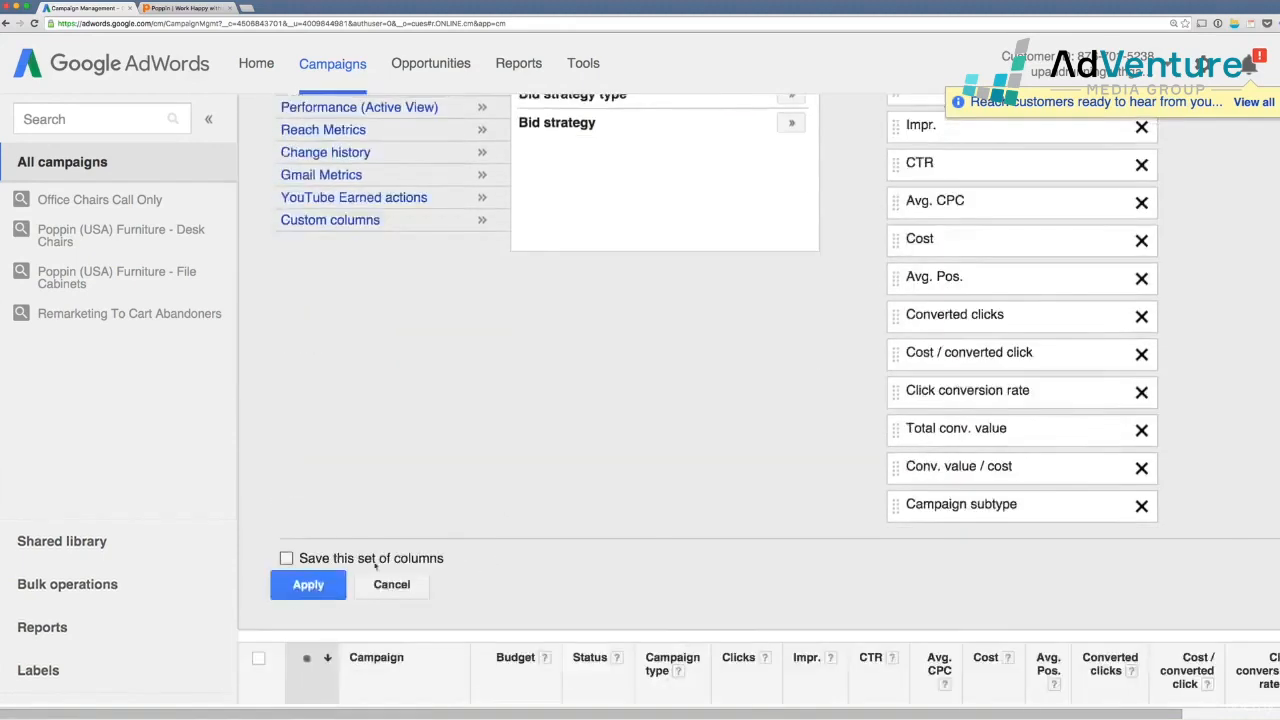
pyautogui.click(340, 588)
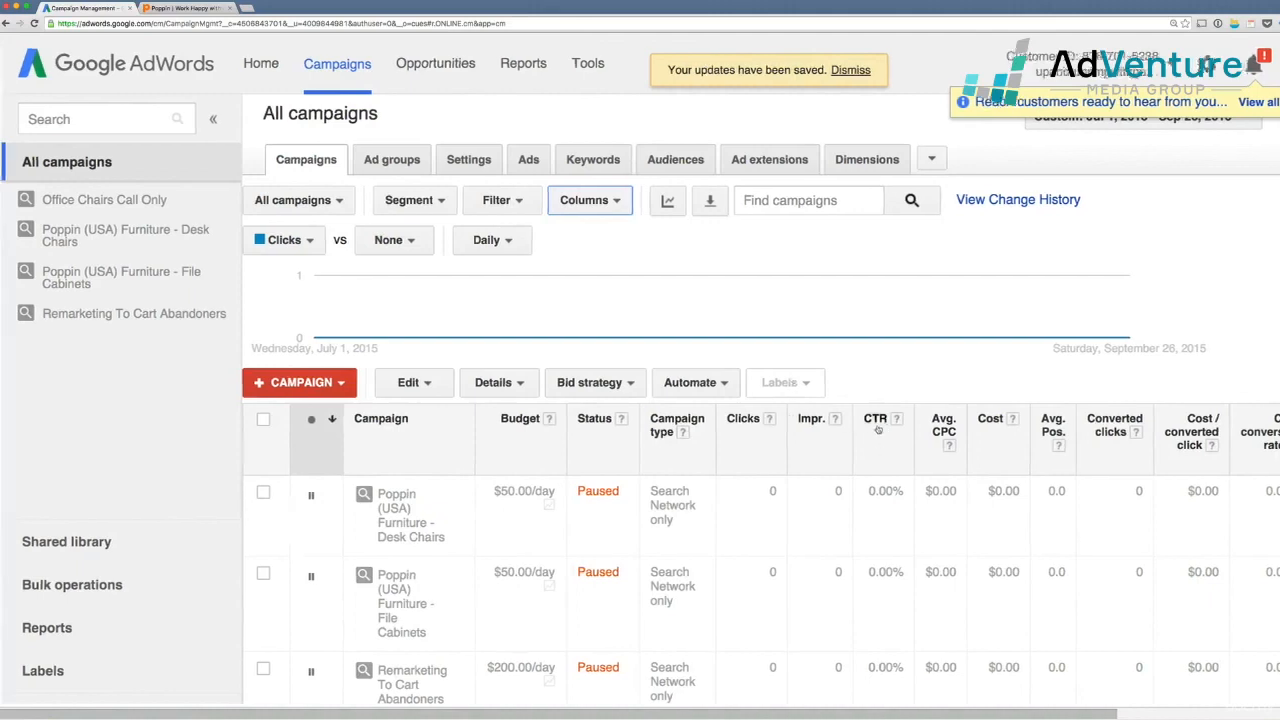
pyautogui.hscroll(4, 877, 428)
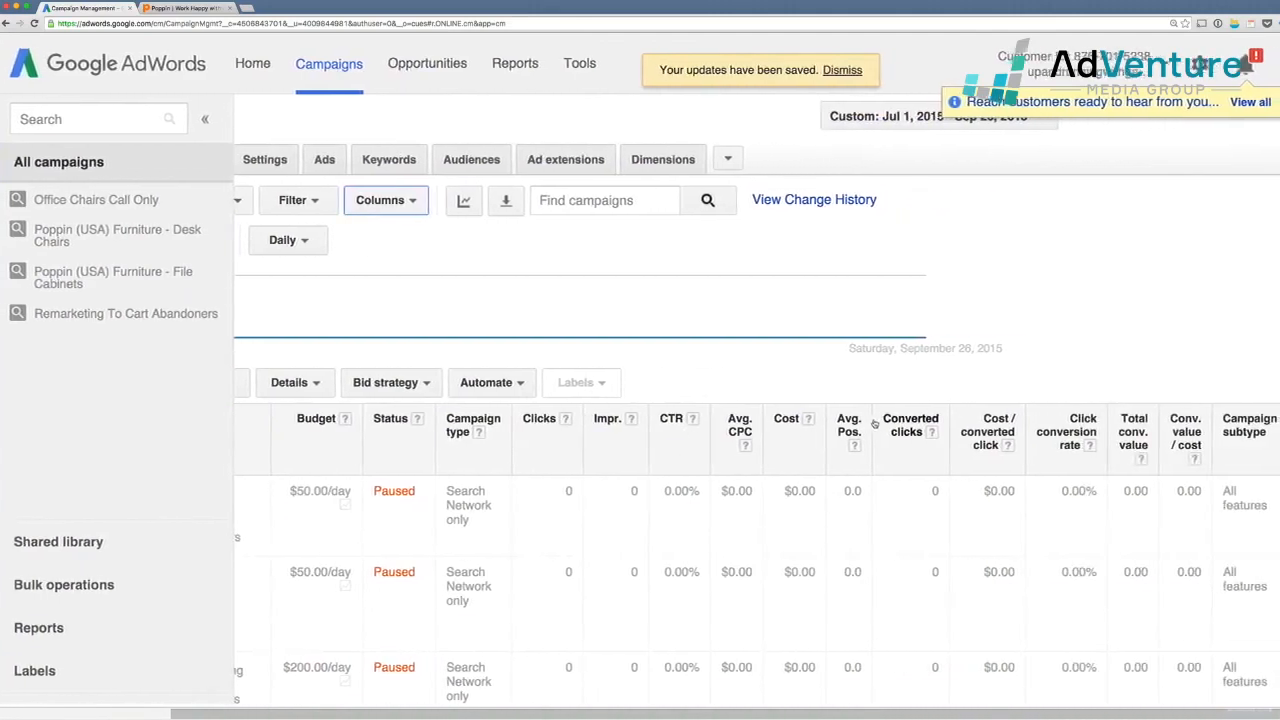
pyautogui.scroll(-2, 1271, 530)
pyautogui.scroll(-2, 1271, 530)
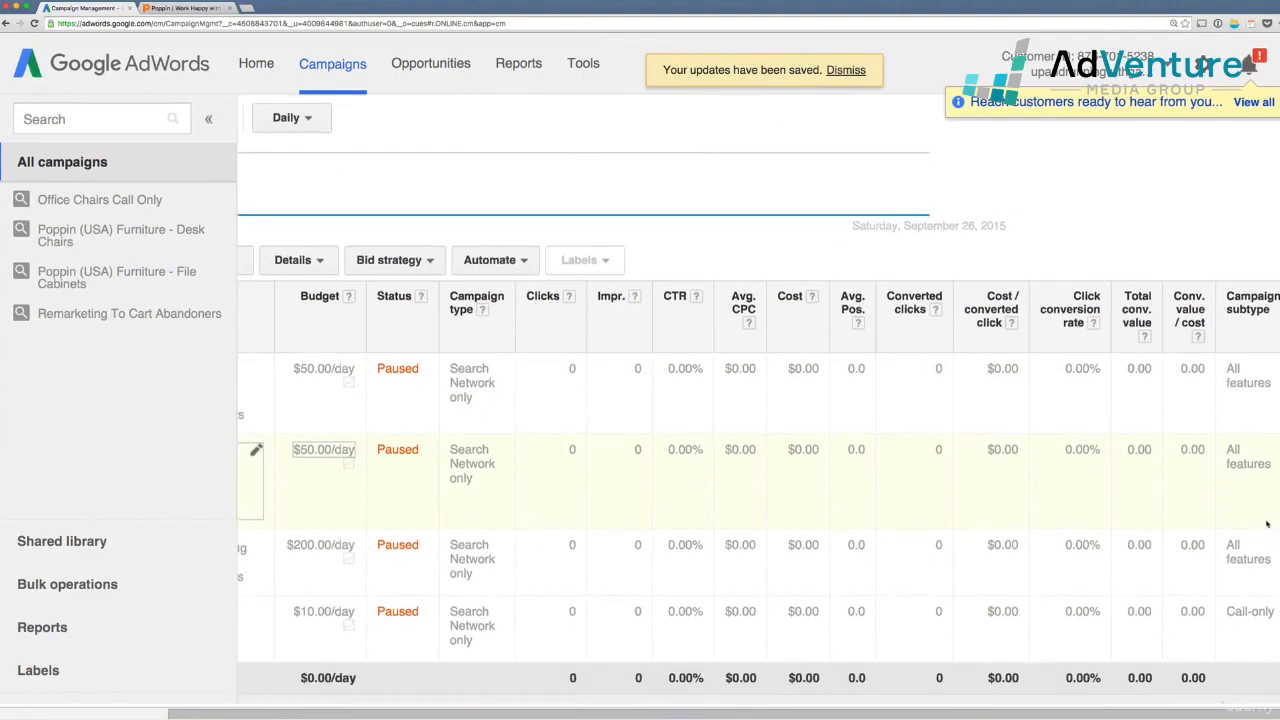
pyautogui.moveTo(1229, 604); pyautogui.dragTo(1275, 605)
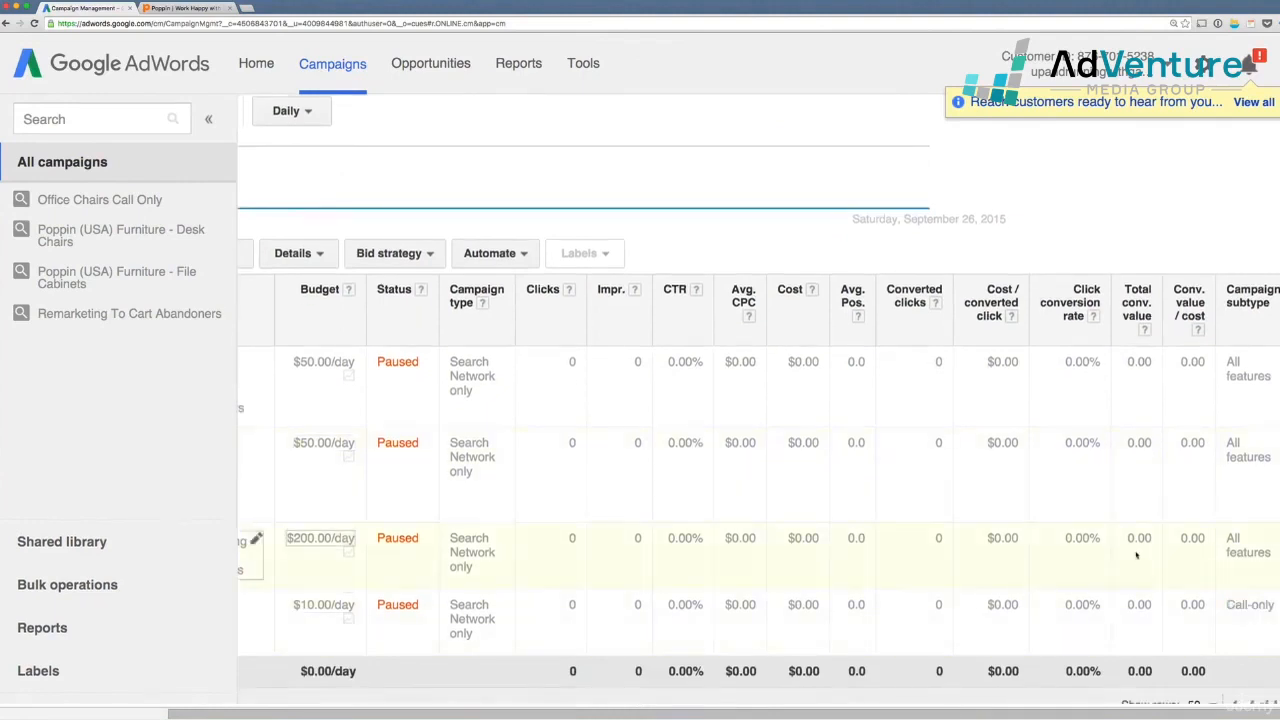
pyautogui.hscroll(-3, 1136, 554)
pyautogui.hscroll(-1, 1136, 554)
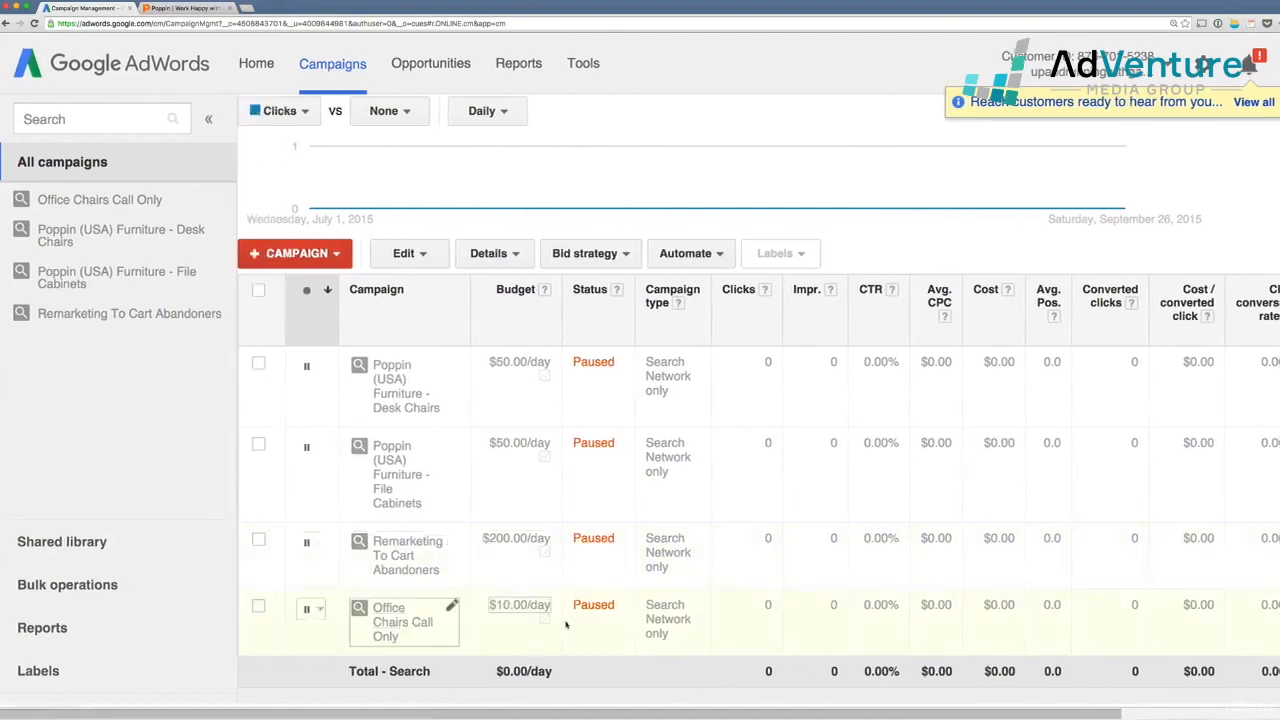
pyautogui.scroll(3, 587, 476)
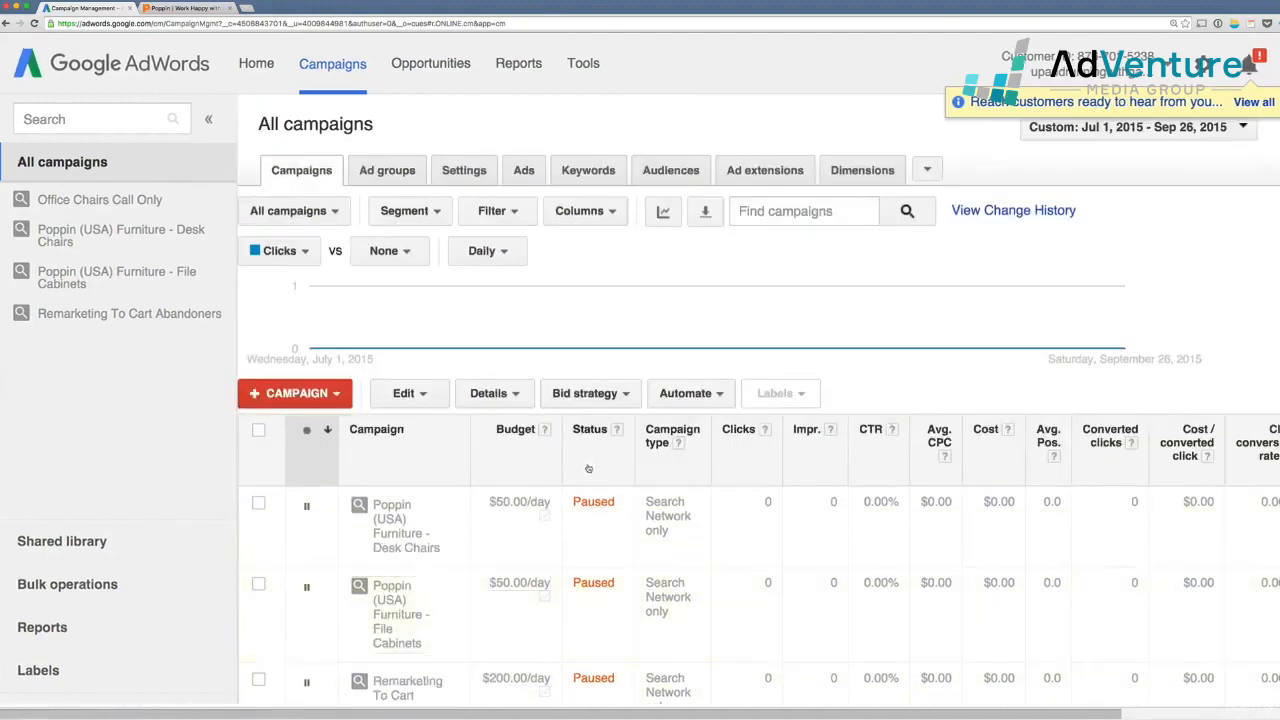
pyautogui.scroll(-5, 588, 467)
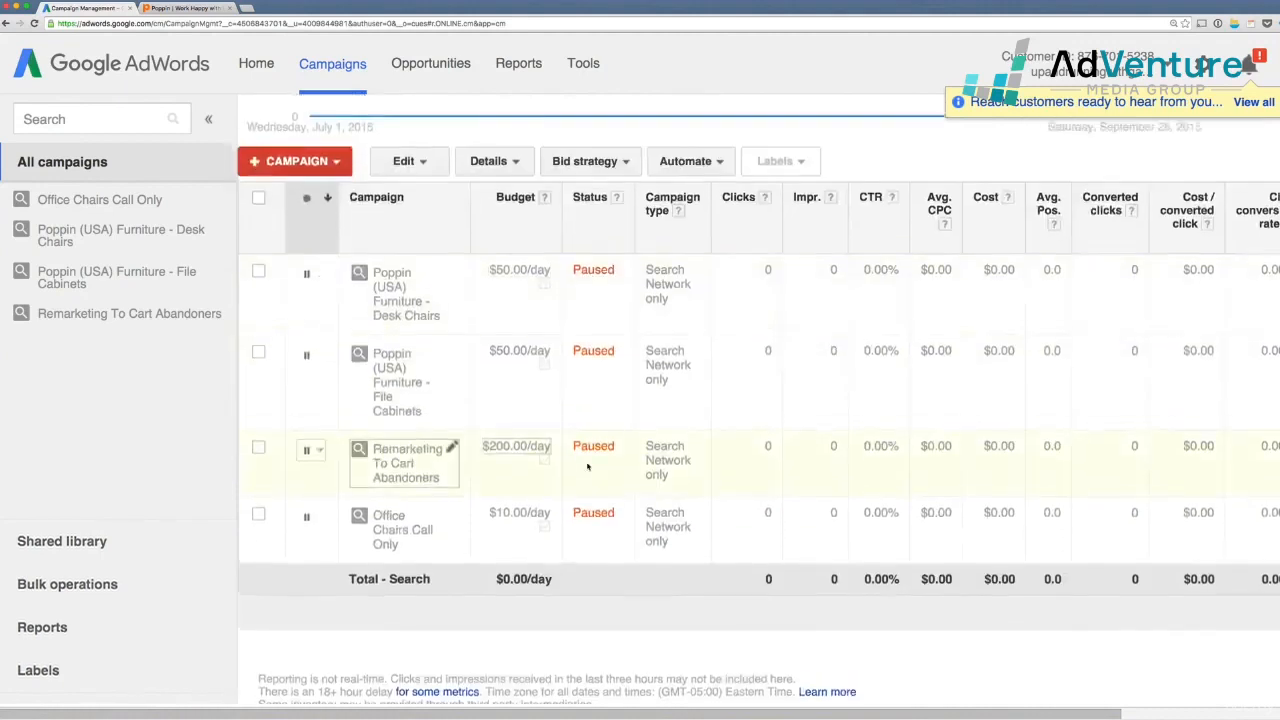
pyautogui.scroll(2, 589, 473)
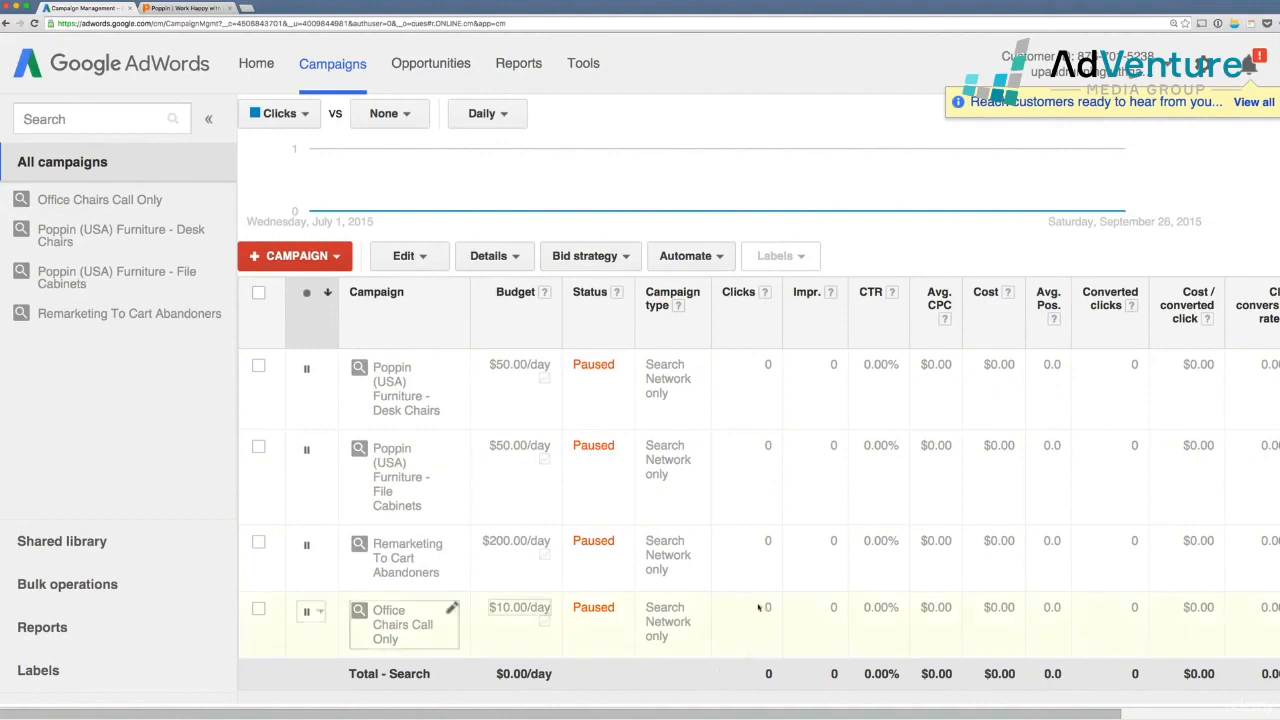
pyautogui.moveTo(764, 608); pyautogui.dragTo(777, 610)
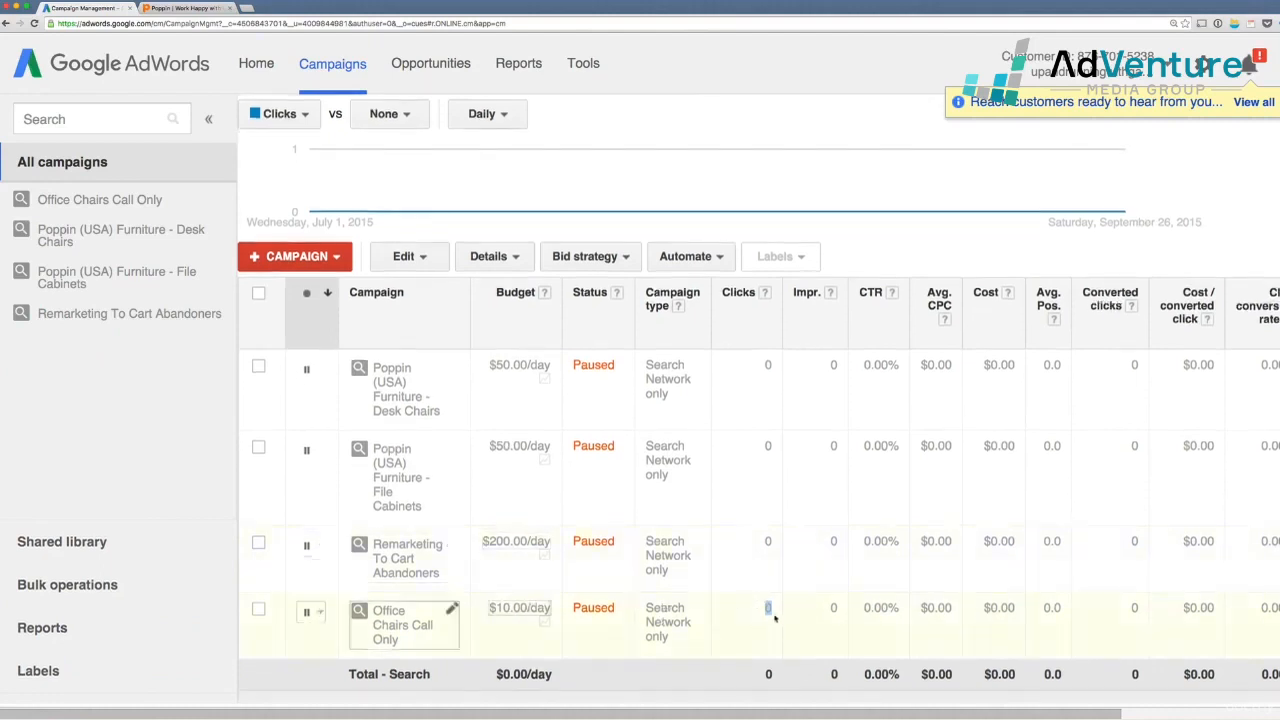
pyautogui.scroll(1, 733, 598)
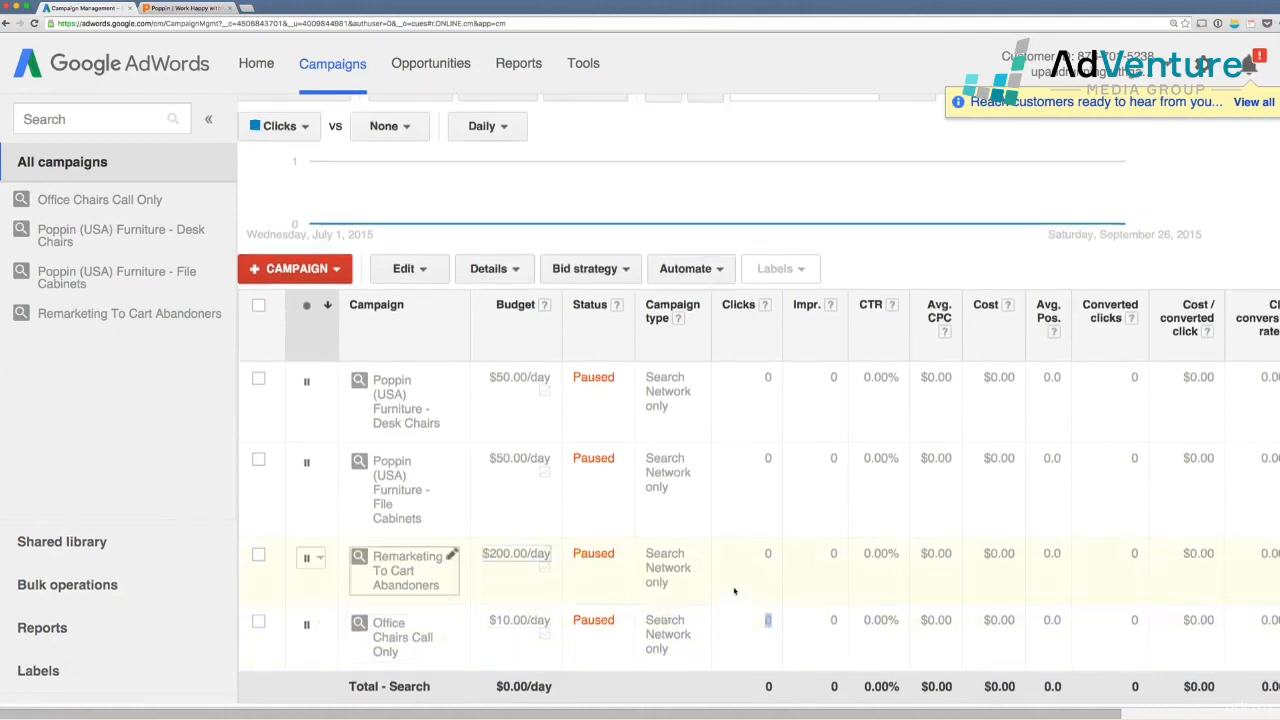
pyautogui.scroll(5, 734, 591)
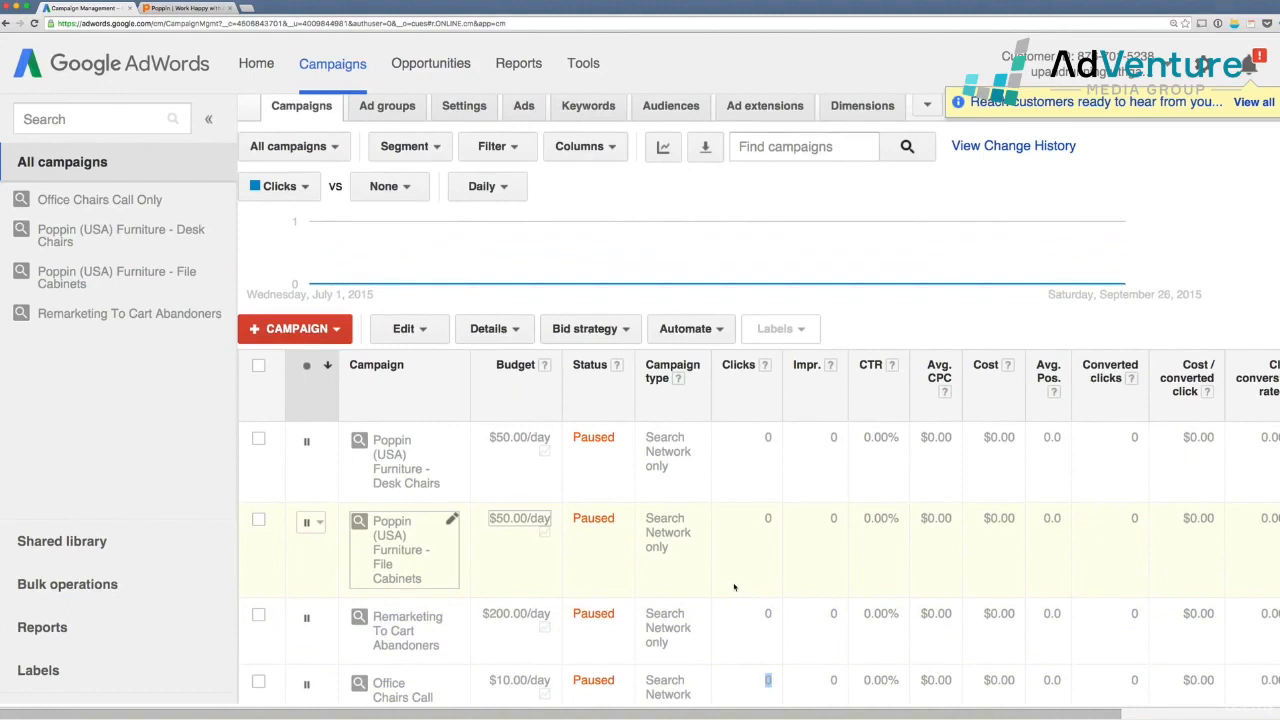
pyautogui.scroll(5, 734, 587)
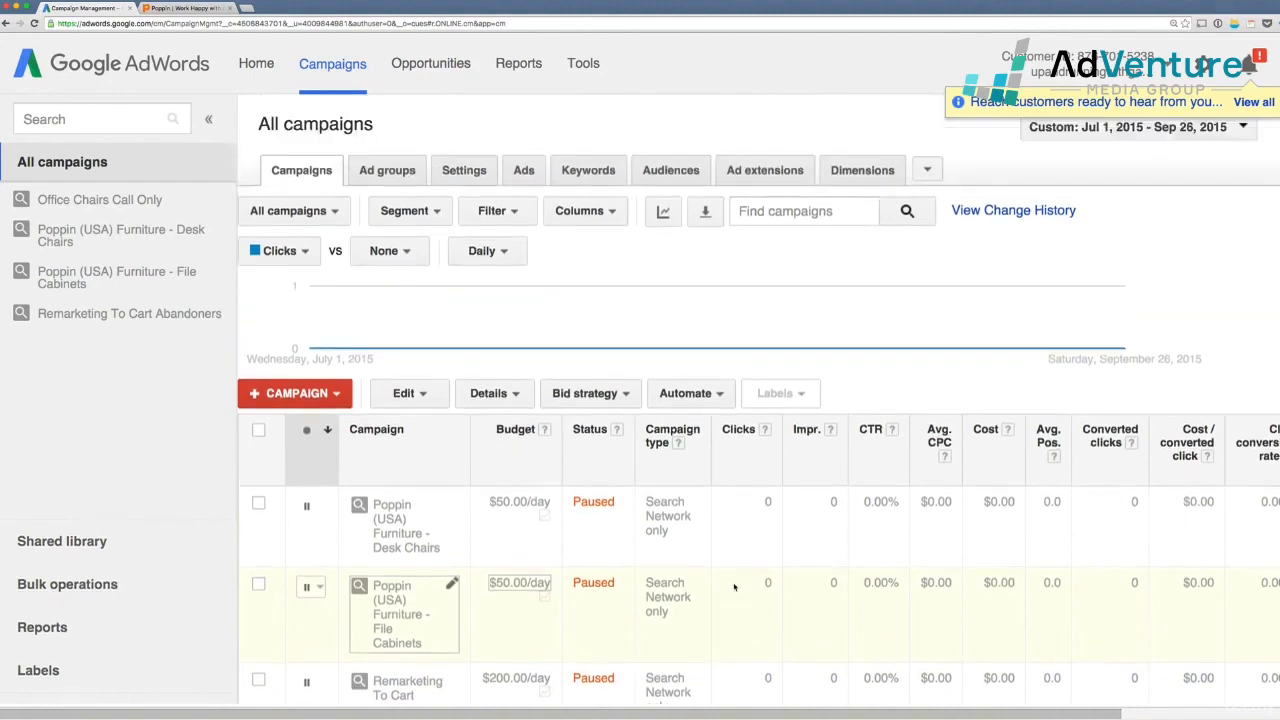
# Look at the account's change history, then return to the campaigns page
pyautogui.click(579, 64)
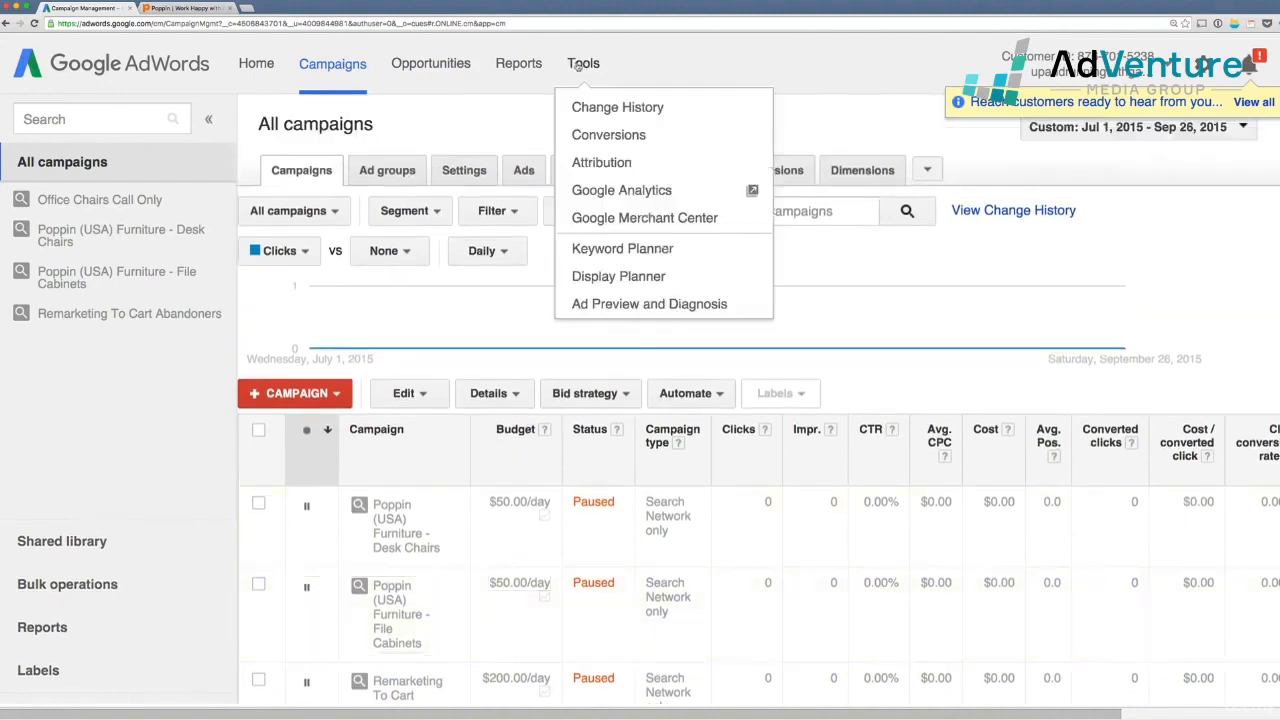
pyautogui.click(584, 117)
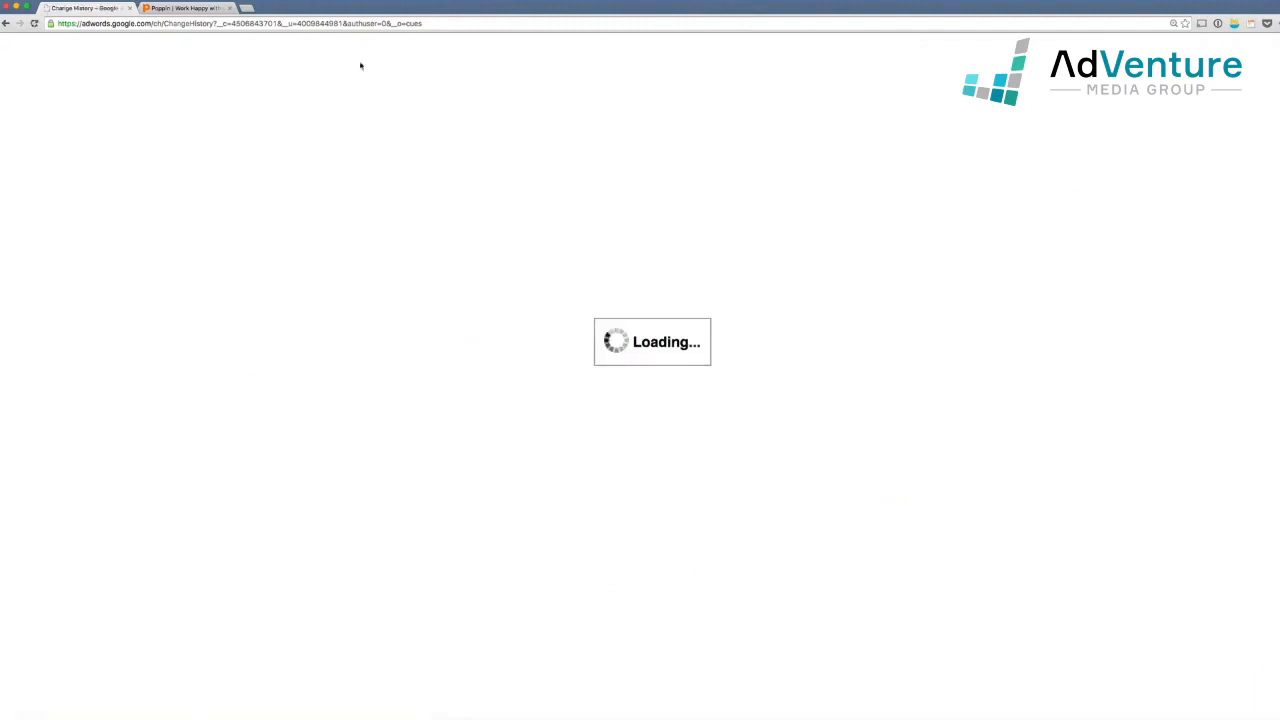
pyautogui.click(6, 23)
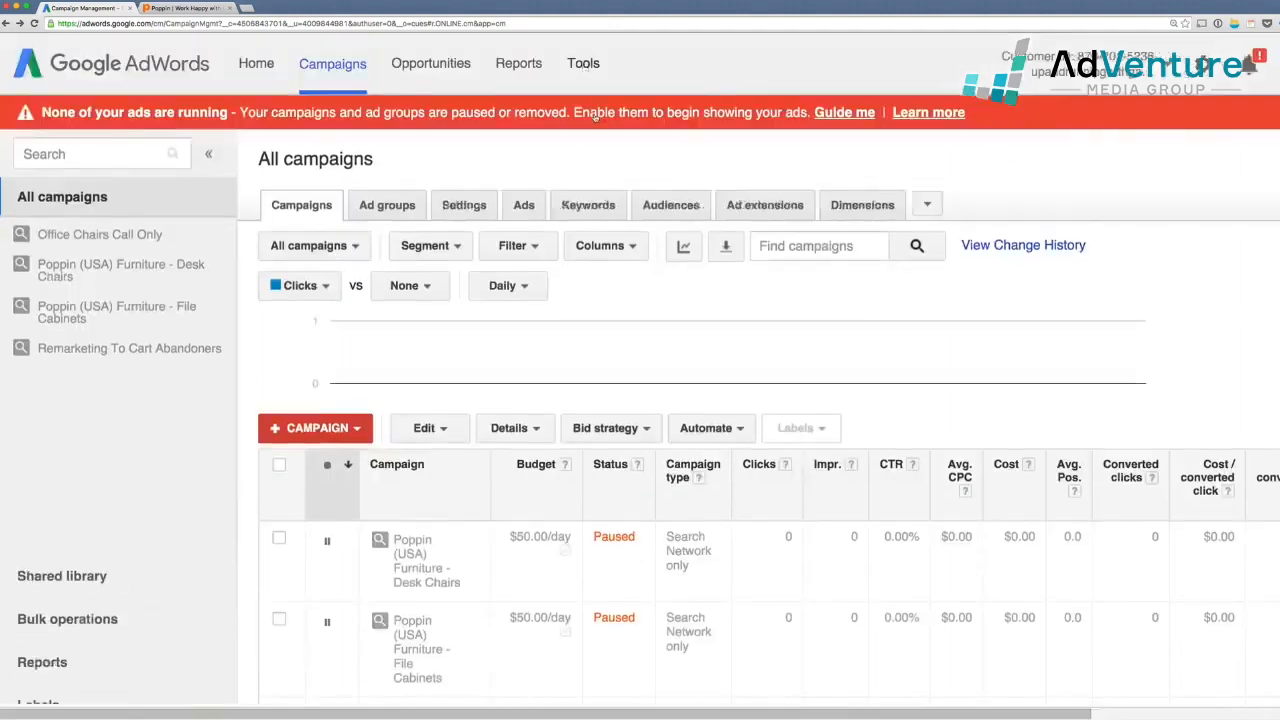
# Start a new conversion action in Conversions with Phone calls as the source
pyautogui.click(584, 66)
pyautogui.click(596, 135)
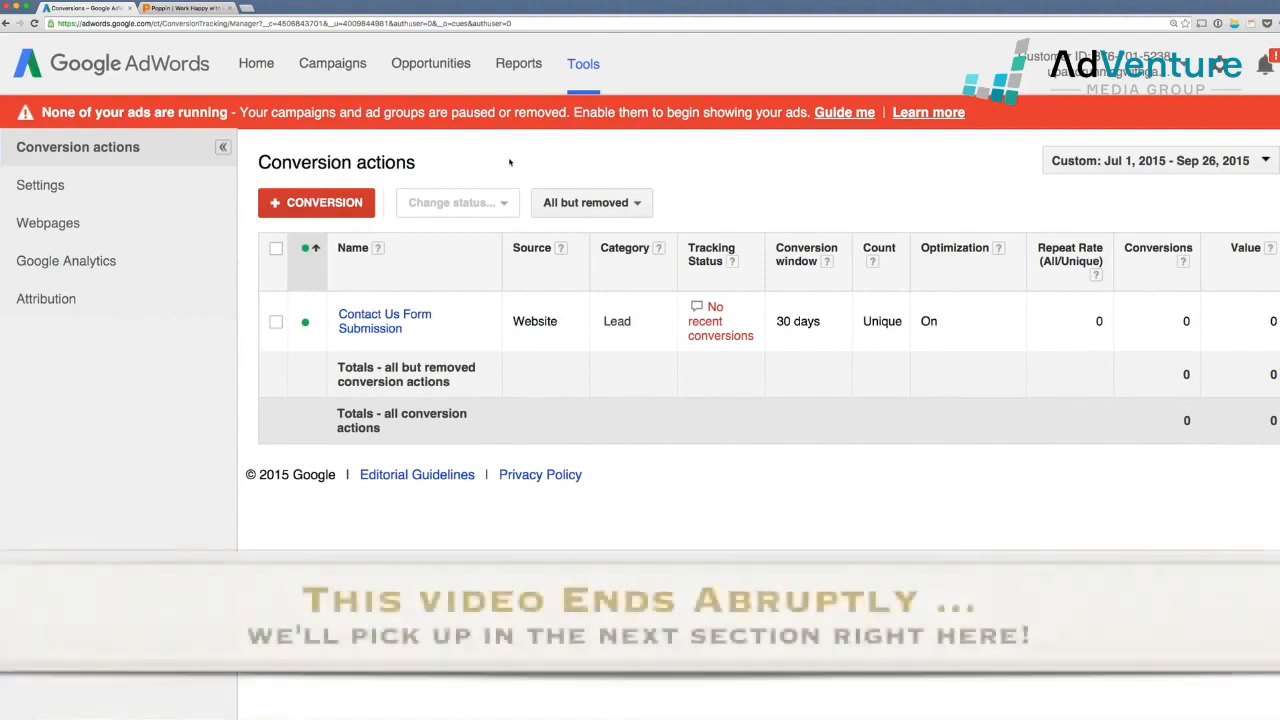
pyautogui.click(343, 204)
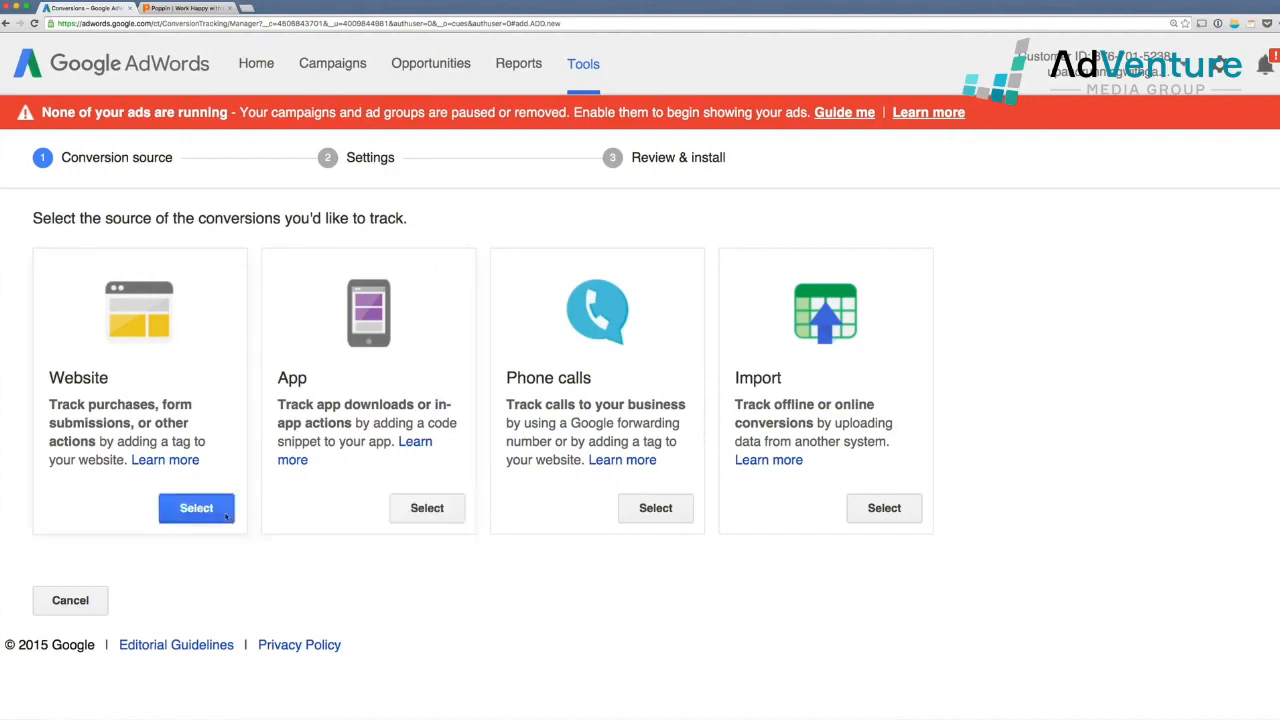
pyautogui.click(645, 510)
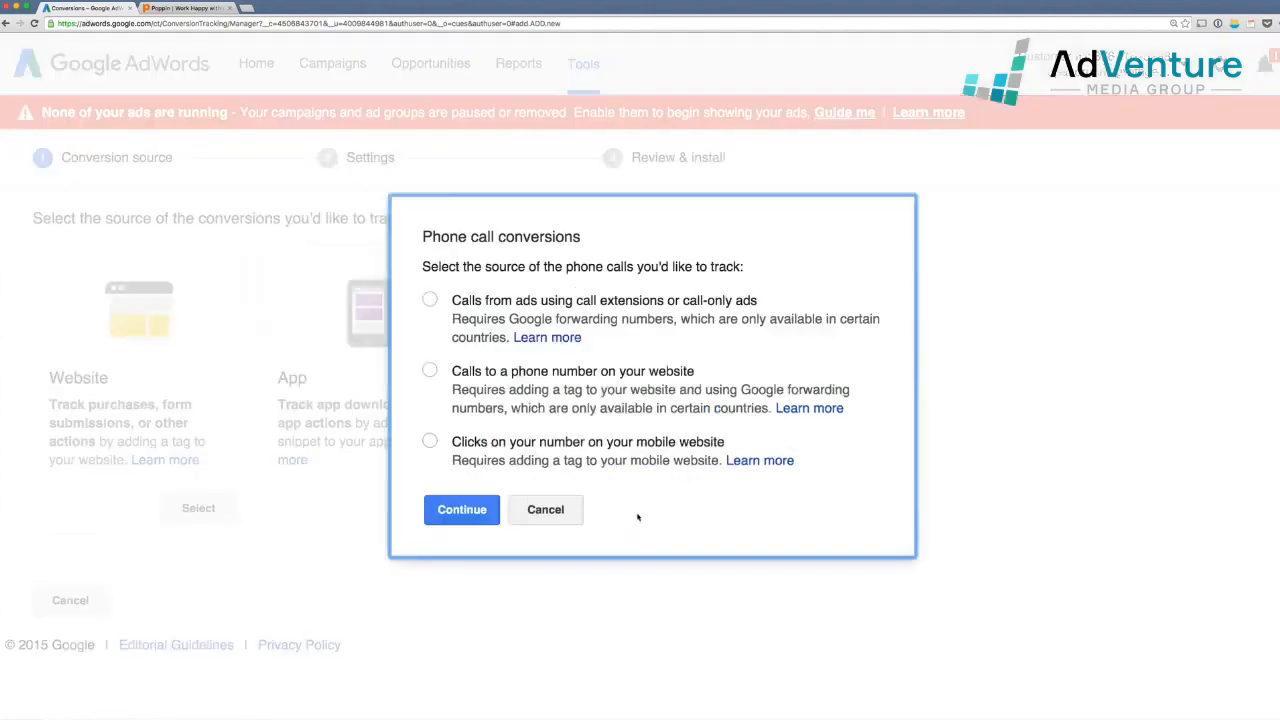
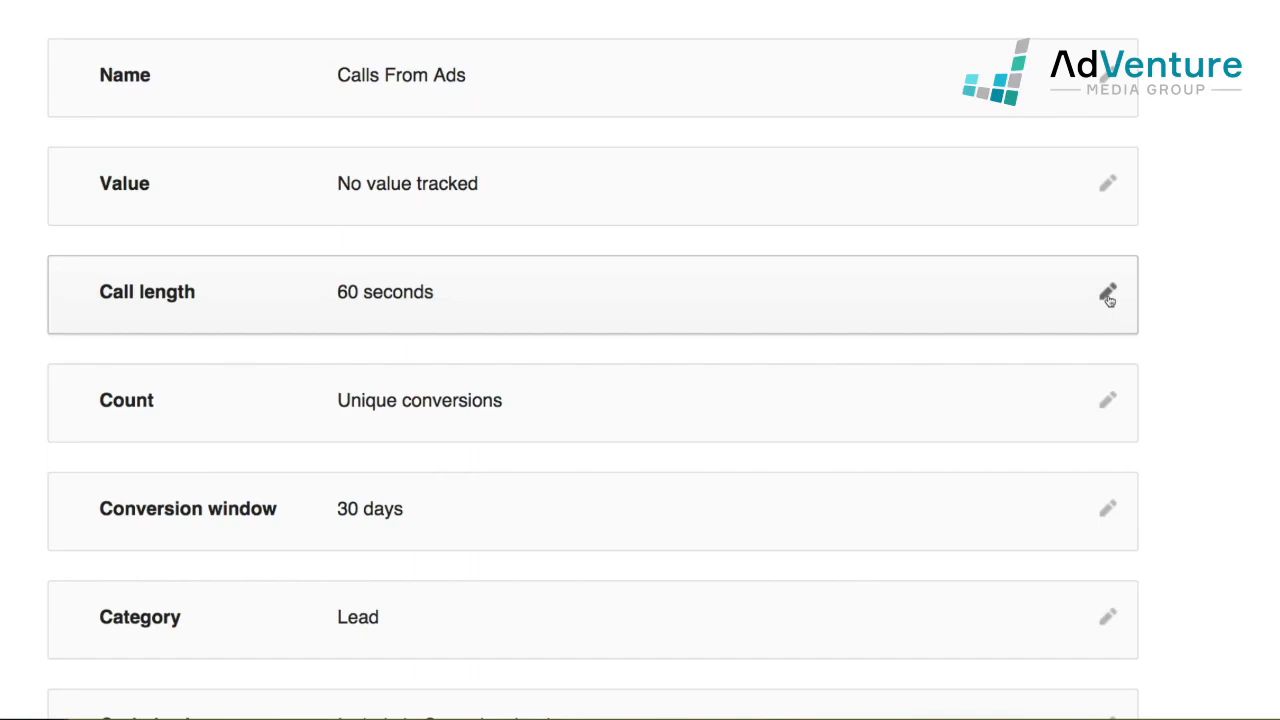
# Change the Calls From Ads call length from 60 to 120 seconds
pyautogui.click(1108, 297)
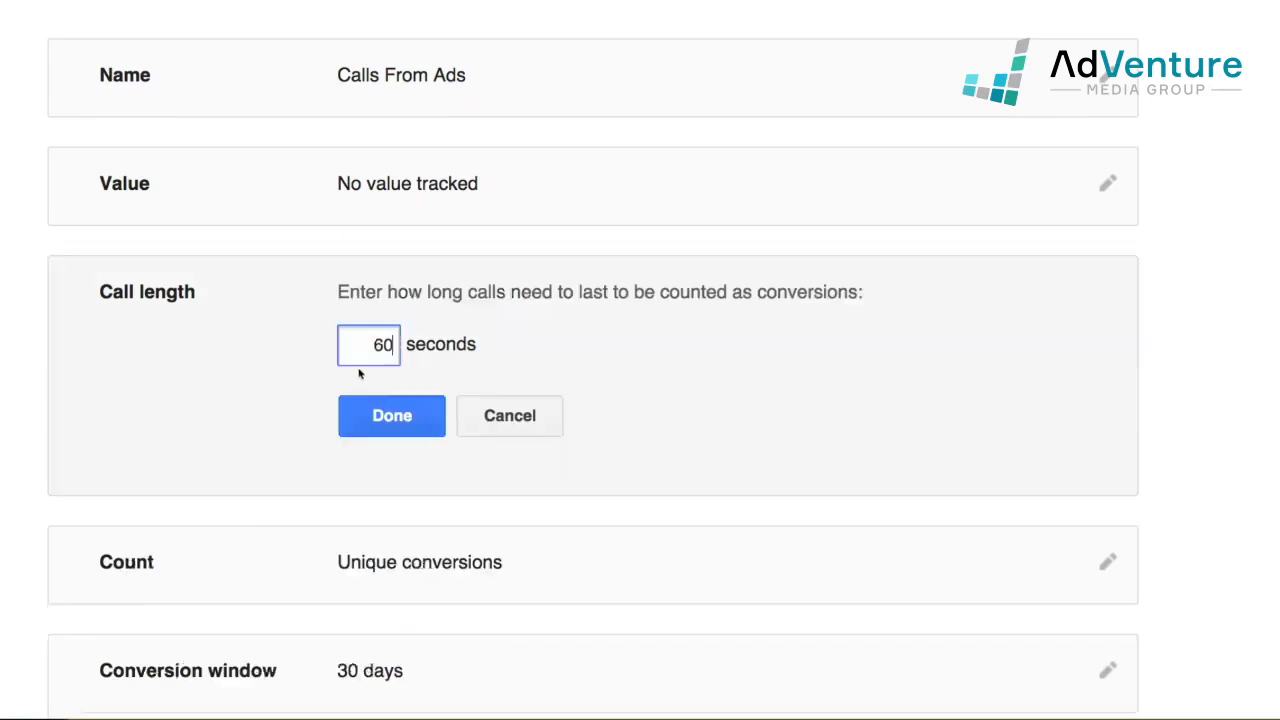
pyautogui.moveTo(390, 348); pyautogui.dragTo(361, 342)
pyautogui.write('102')
pyautogui.press('BackSpace')
pyautogui.press('BackSpace')
pyautogui.write('20')
pyautogui.click(369, 421)
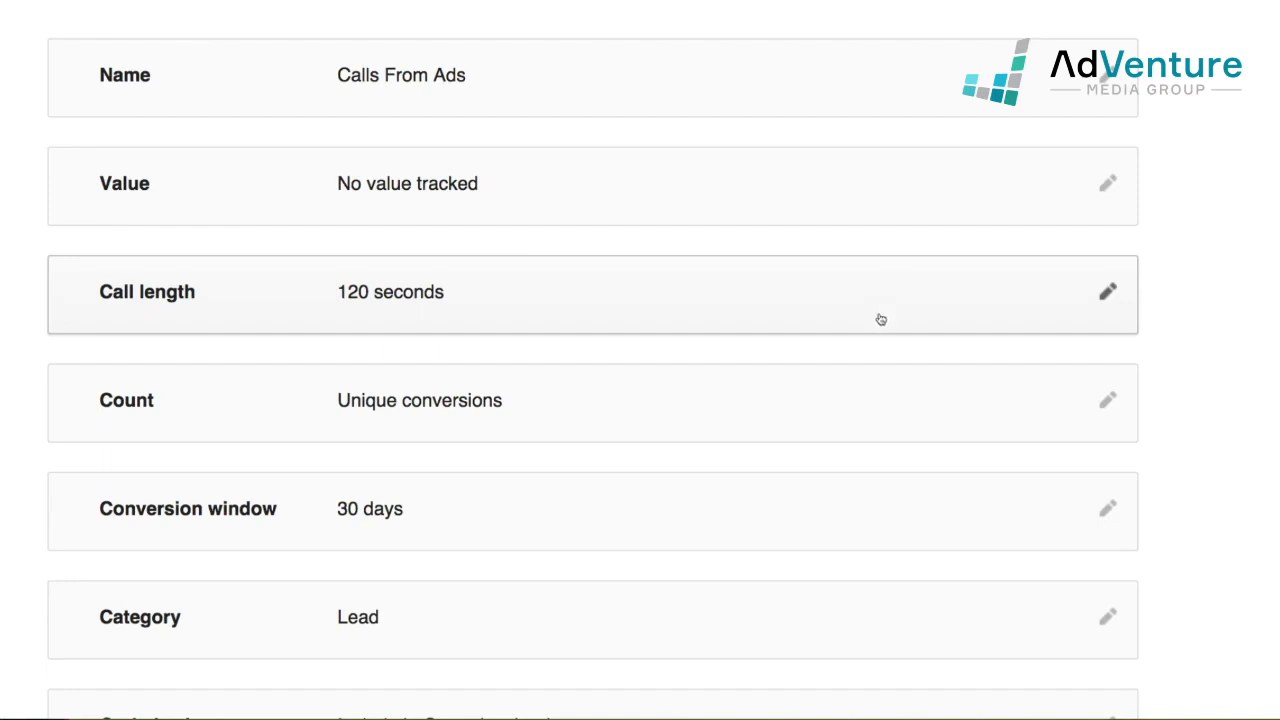
# Keep the conversion counting set to Unique
pyautogui.click(1105, 405)
pyautogui.scroll(-2, 660, 385)
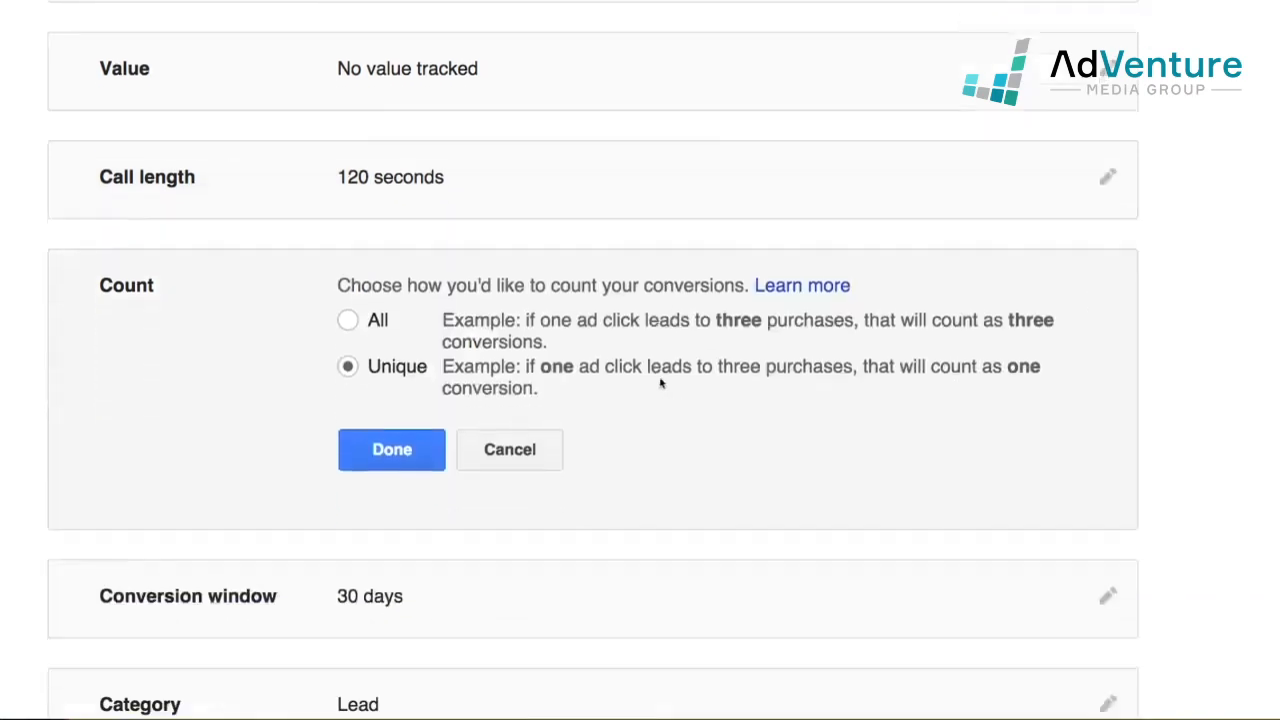
pyautogui.click(410, 452)
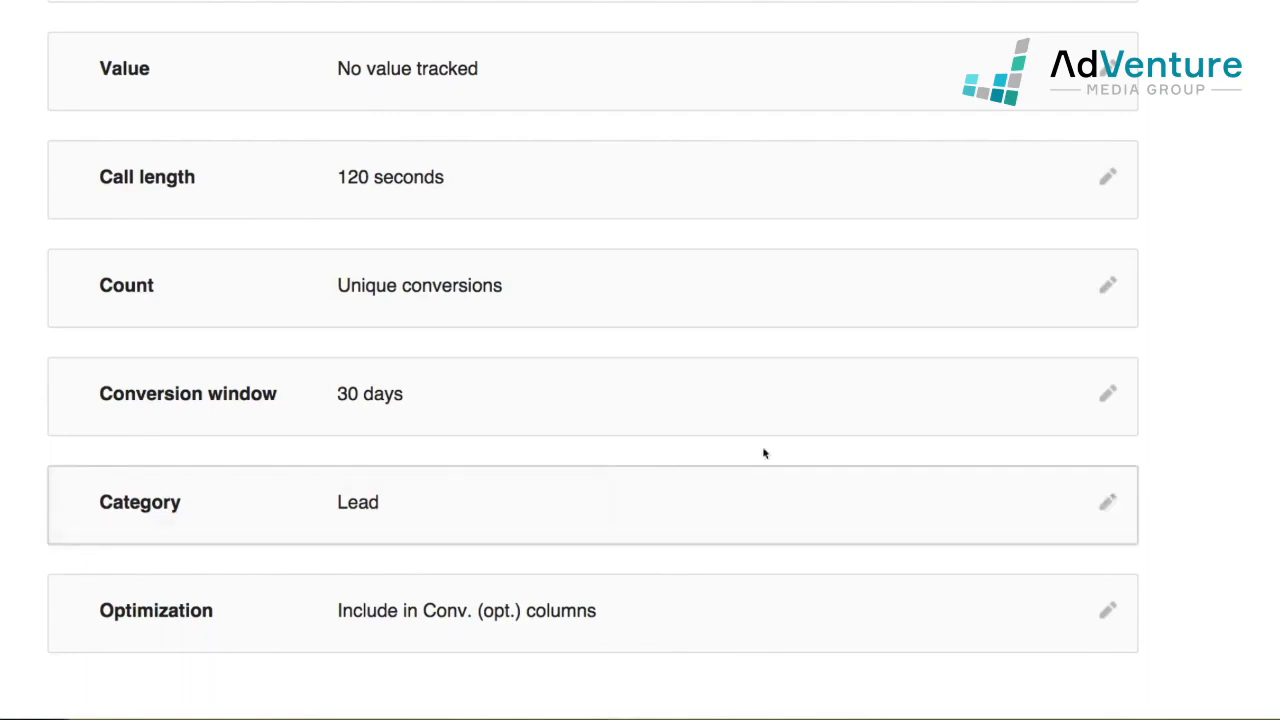
pyautogui.scroll(-1, 1003, 405)
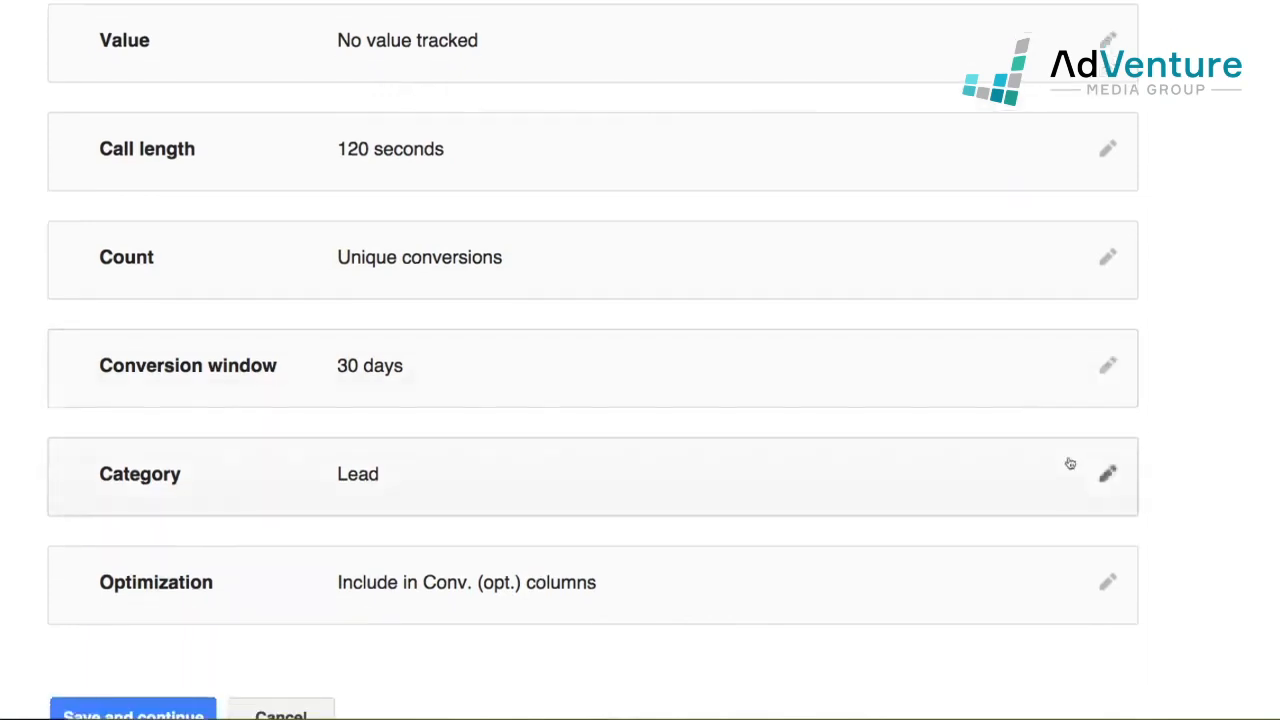
# Set the conversion category to Other, then save and close the setup notice
pyautogui.click(1078, 477)
pyautogui.scroll(-3, 663, 429)
pyautogui.click(403, 285)
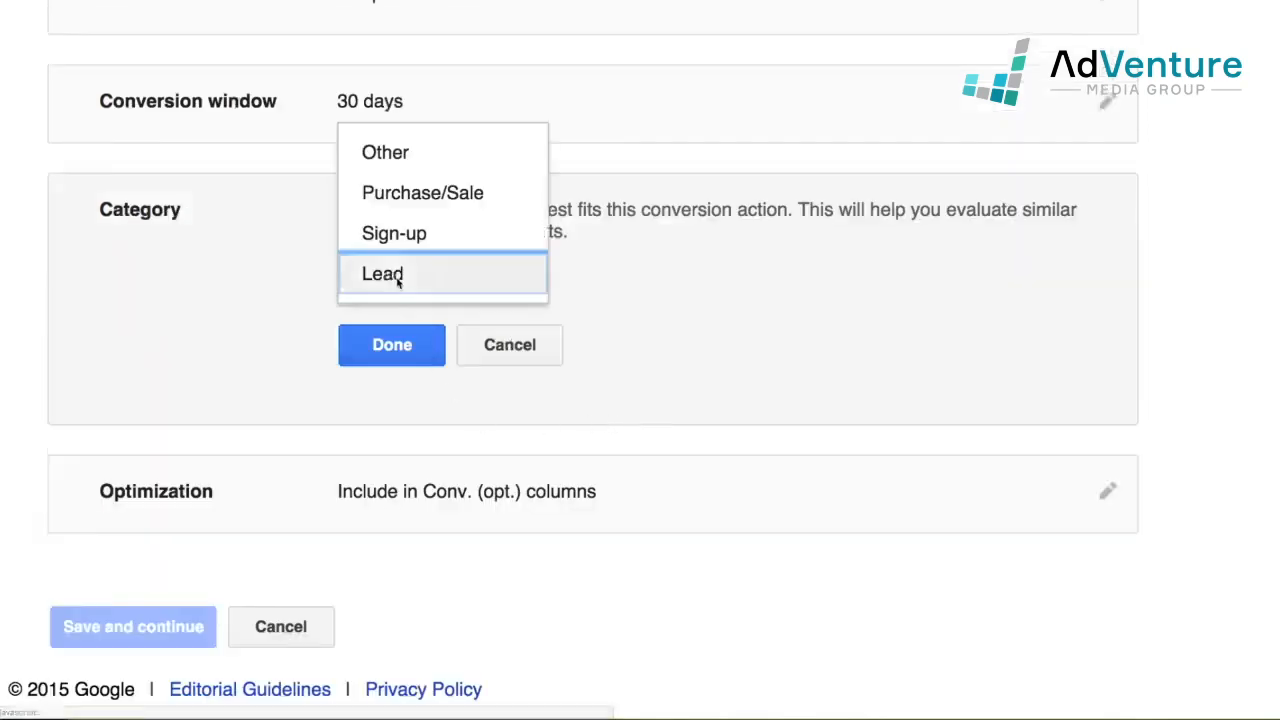
pyautogui.click(420, 155)
pyautogui.click(430, 345)
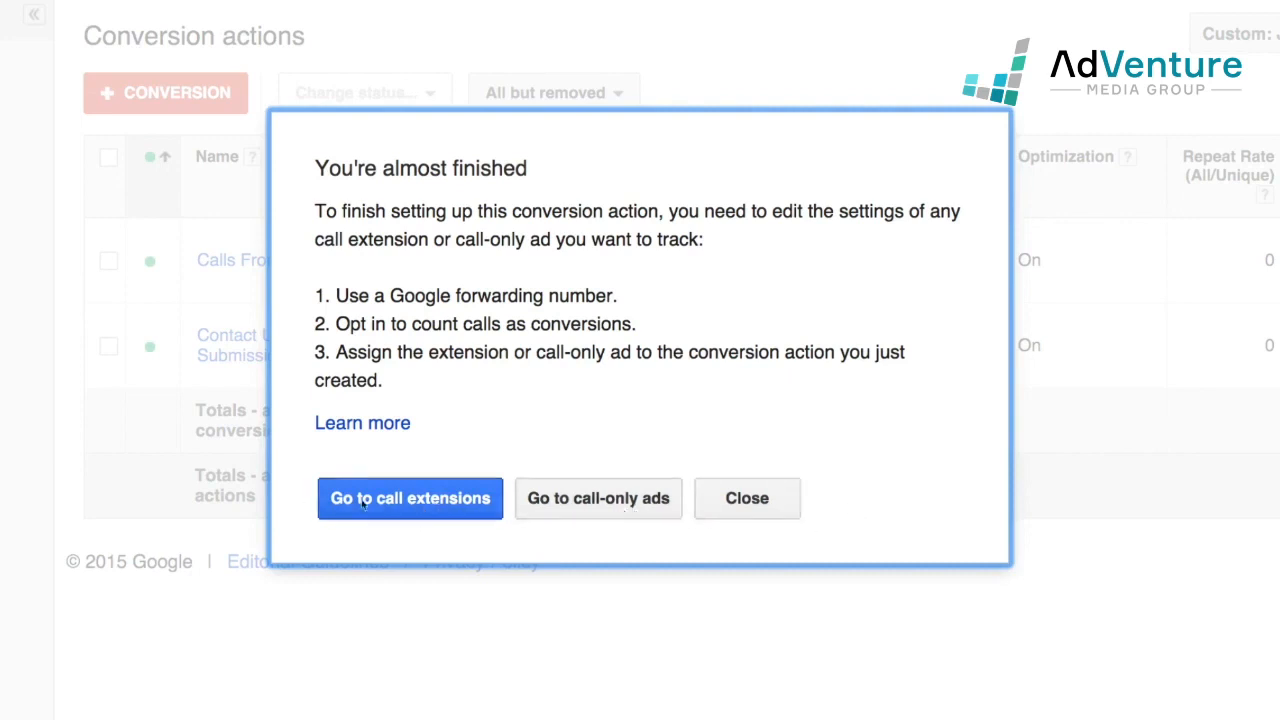
pyautogui.click(777, 498)
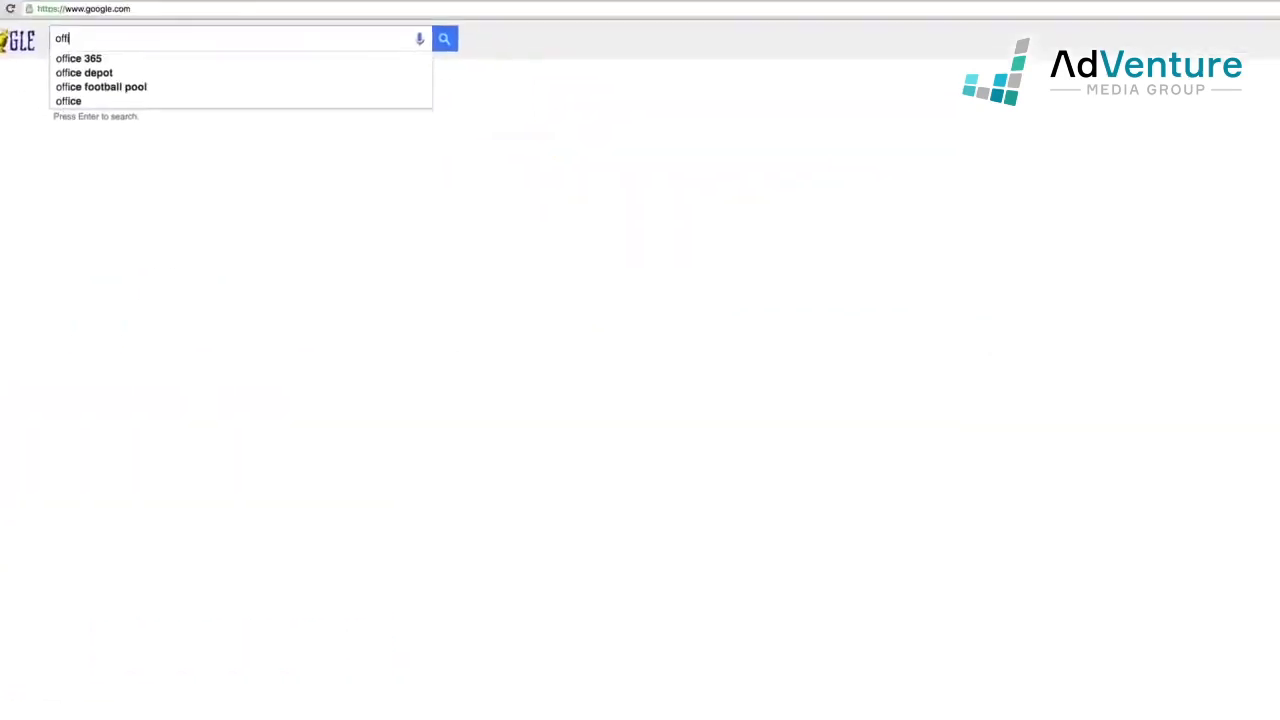
# Search Google for 'office furniture for sale' and scroll through the enlarged results
pyautogui.write('ce f')
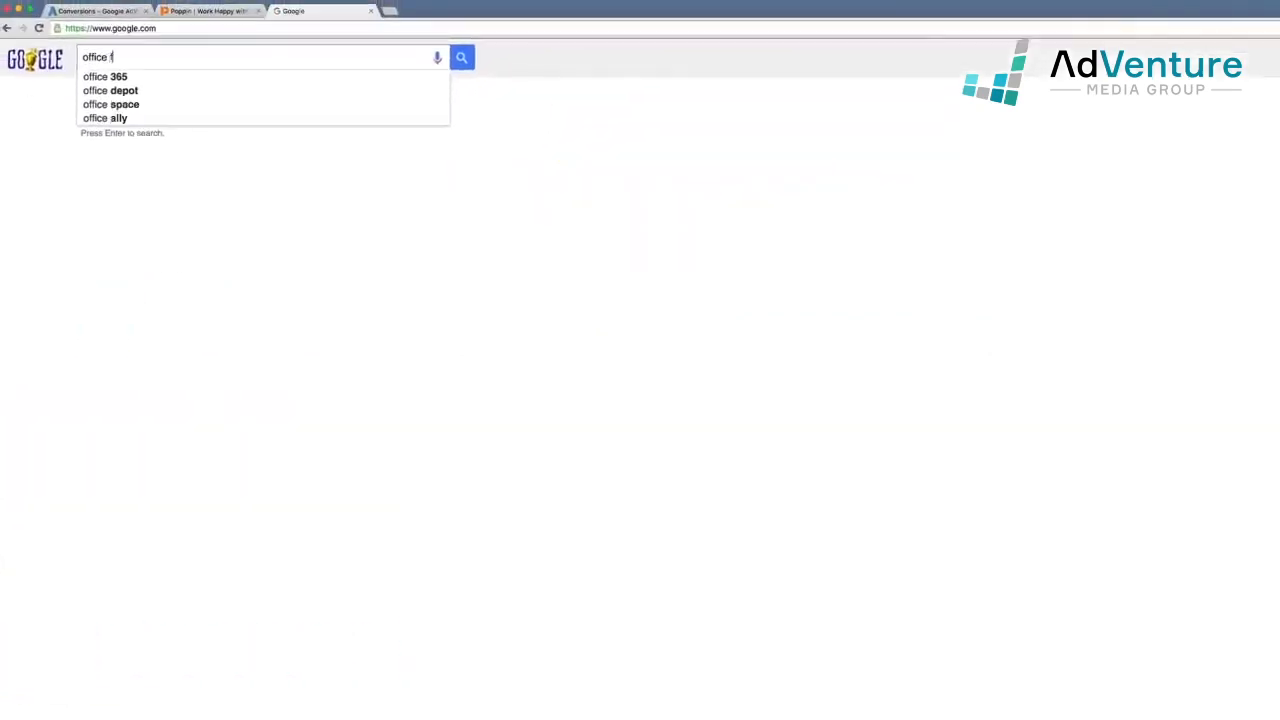
pyautogui.write('urn')
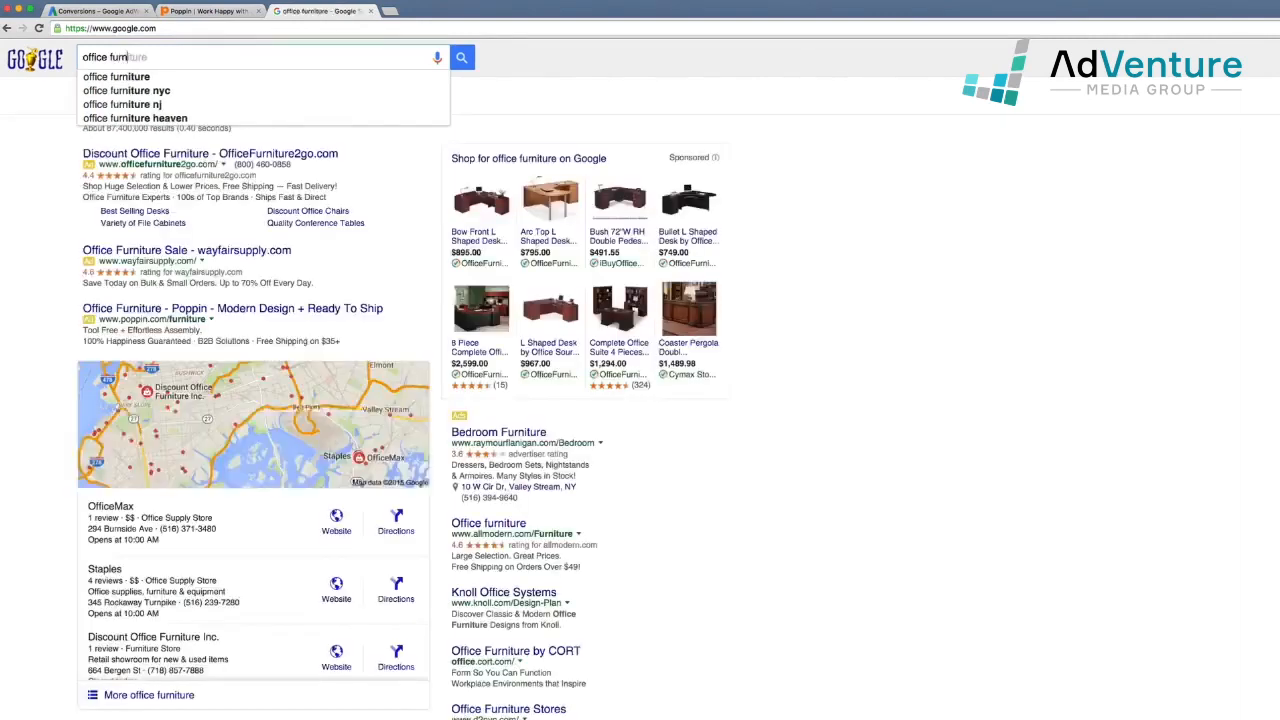
pyautogui.write('iture for sale')
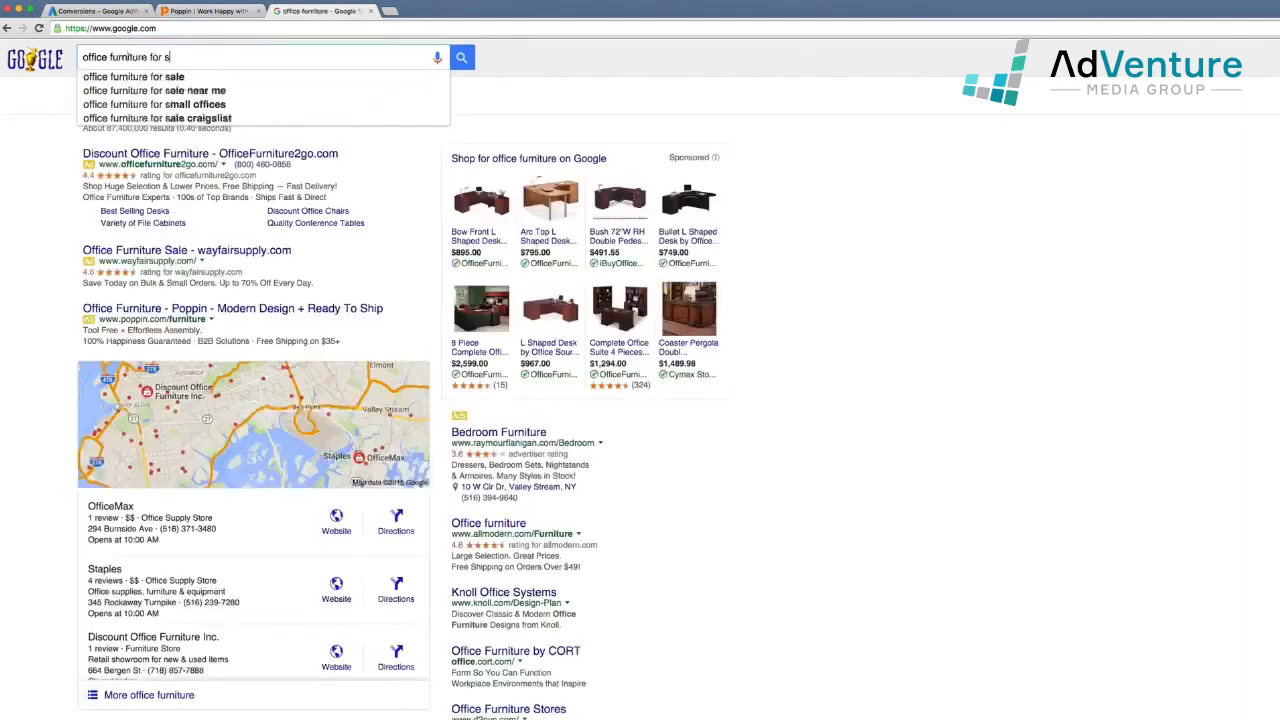
pyautogui.press('Return')
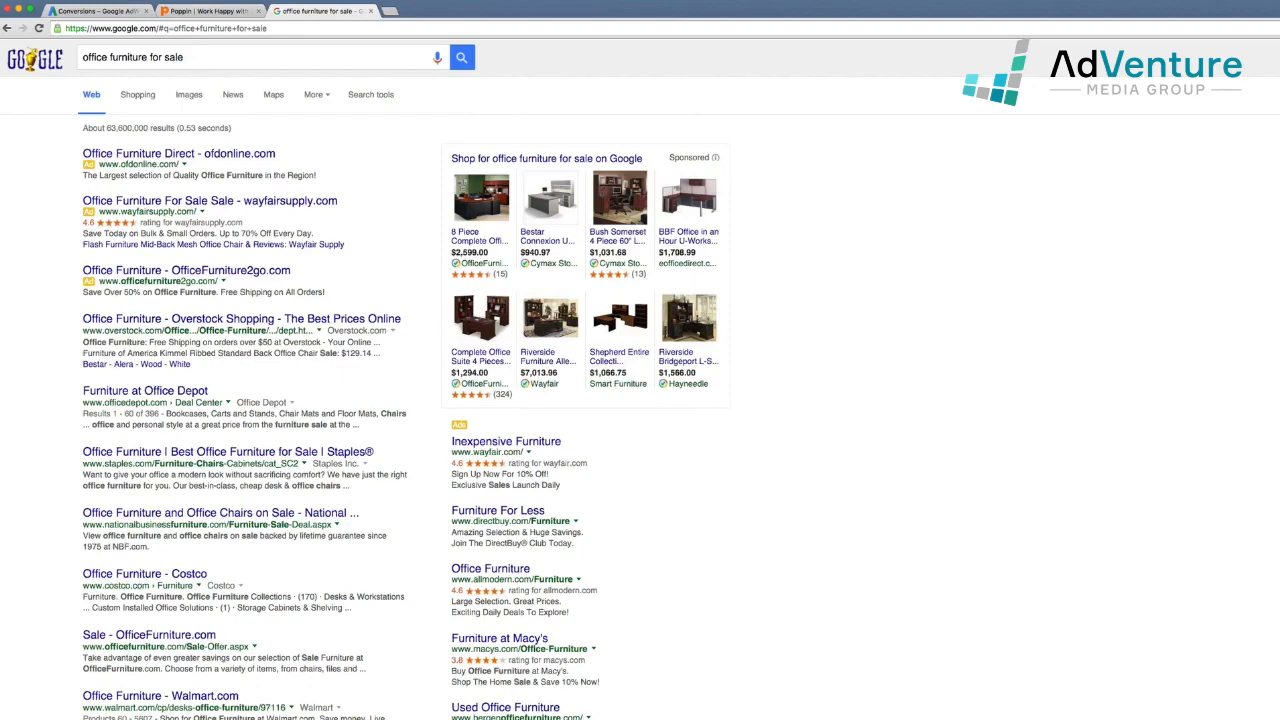
pyautogui.press('super+equal')
pyautogui.press('super+equal')
pyautogui.press('super+equal')
pyautogui.press('super+equal')
pyautogui.press('super+equal')
pyautogui.press('super+equal')
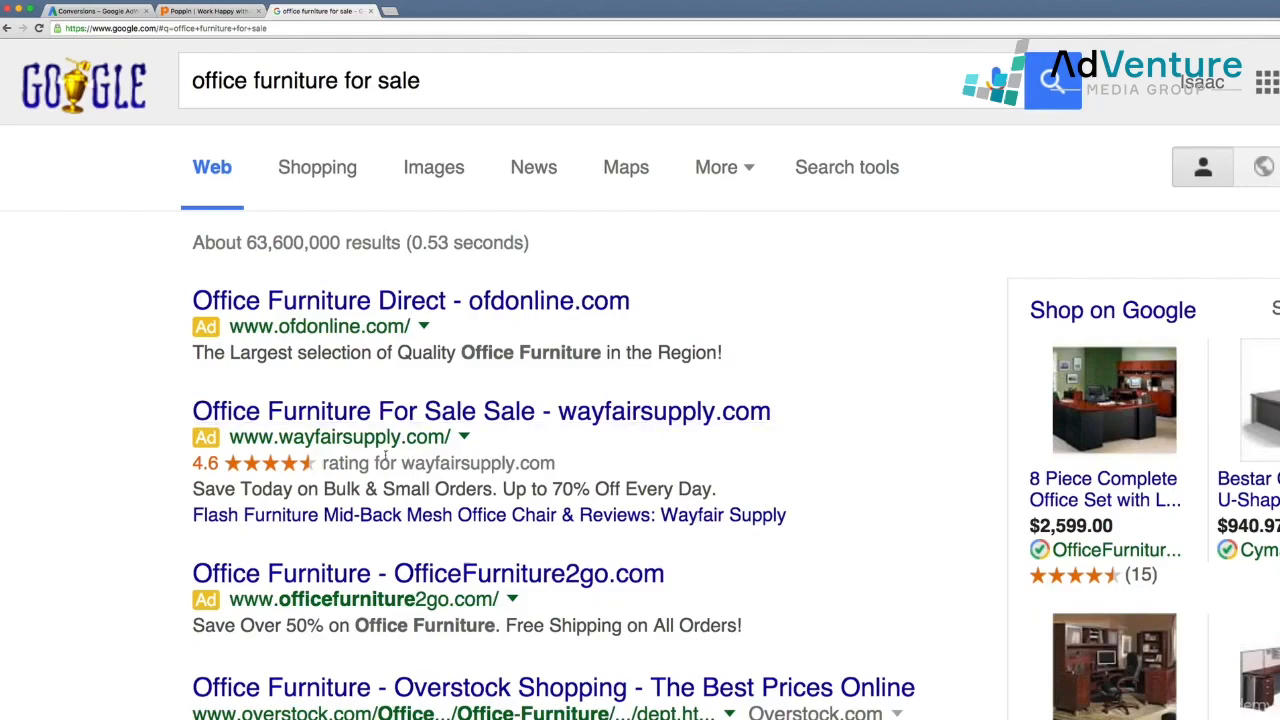
pyautogui.scroll(-5, 760, 467)
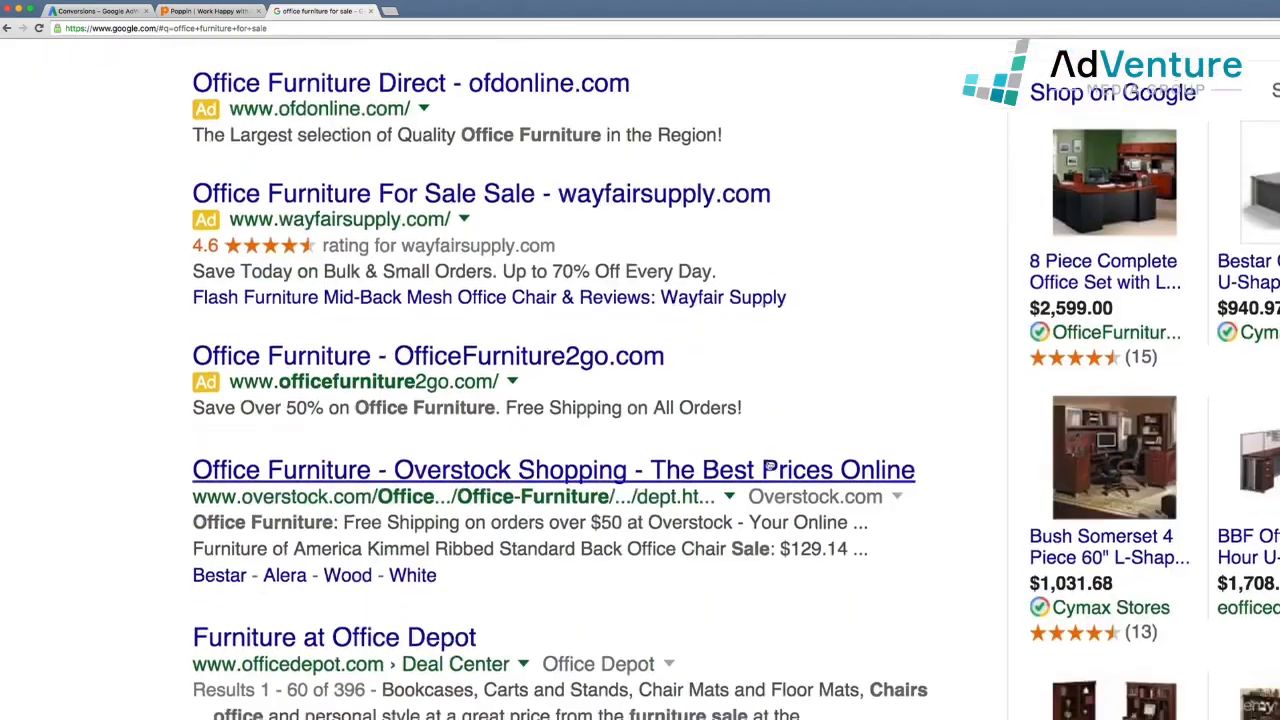
pyautogui.scroll(-12, 795, 453)
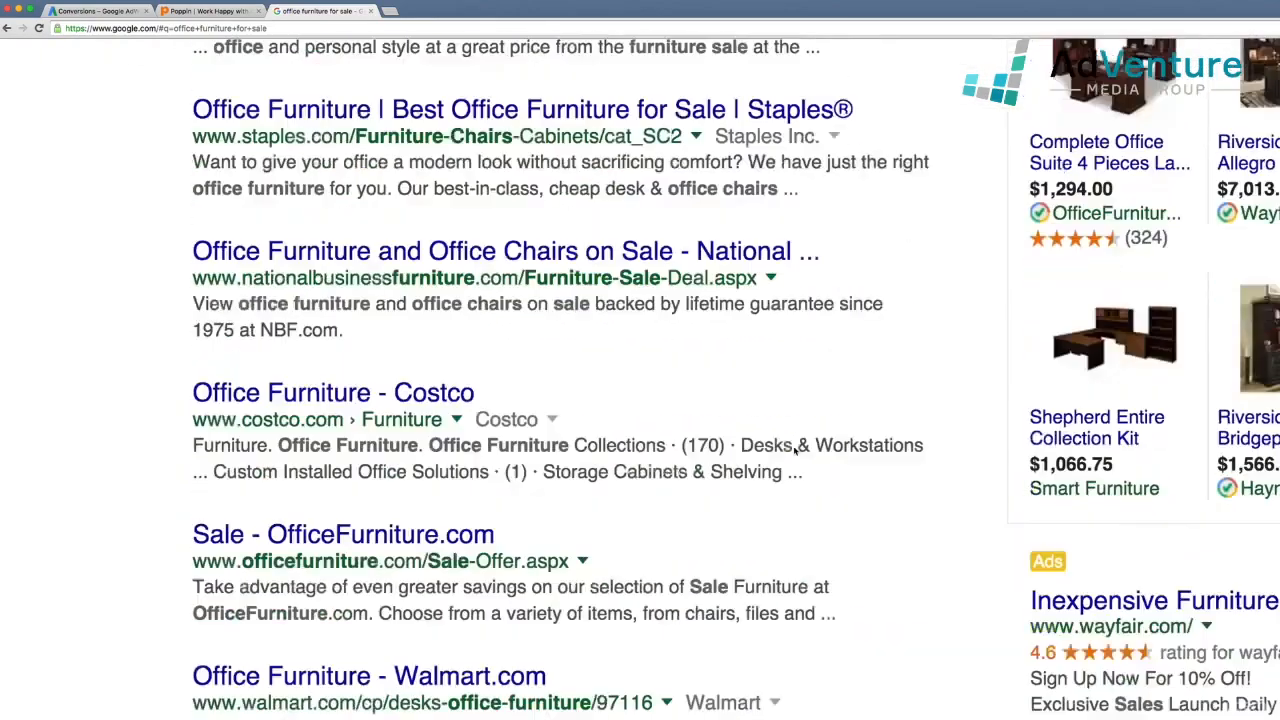
pyautogui.scroll(-7, 795, 452)
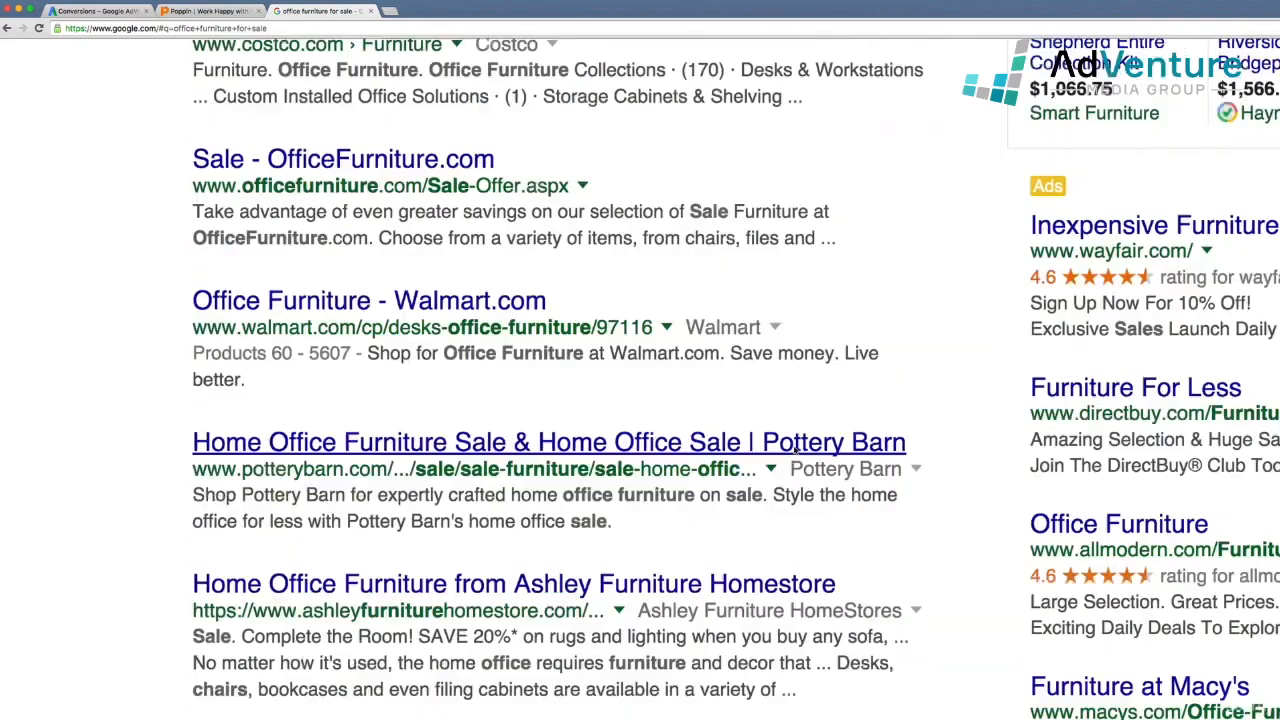
pyautogui.scroll(-4, 795, 450)
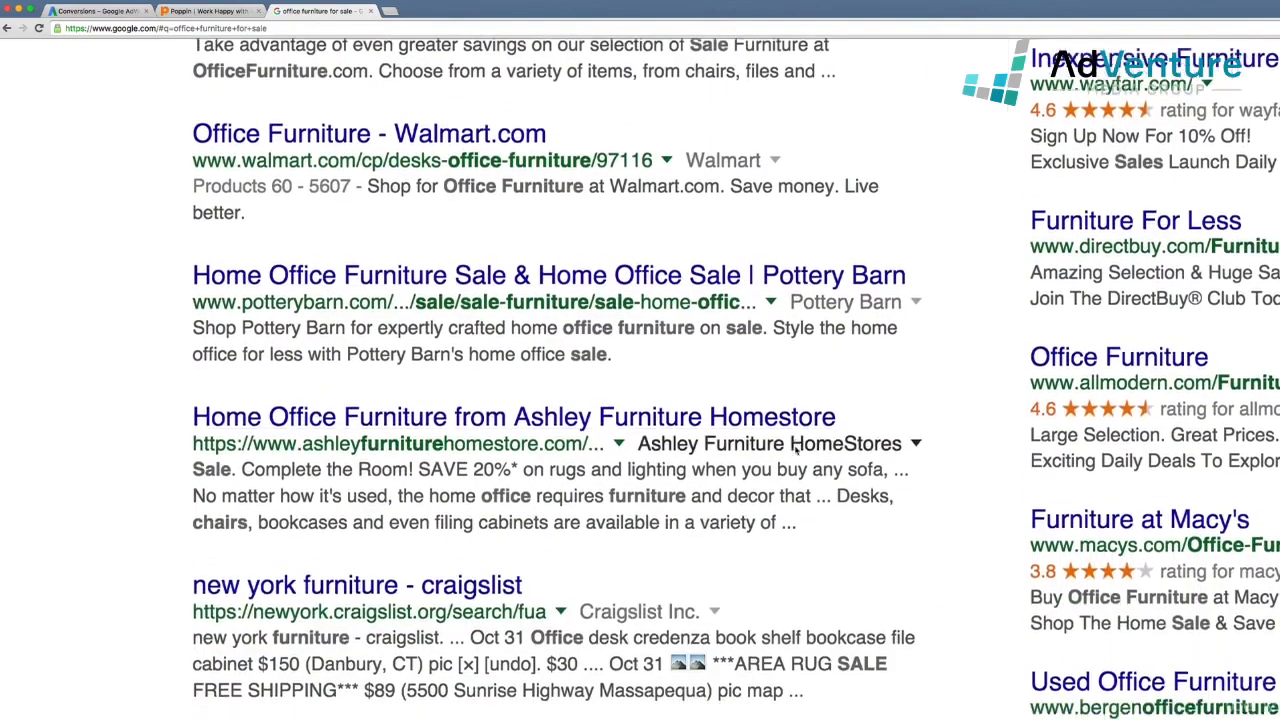
pyautogui.scroll(-4, 797, 452)
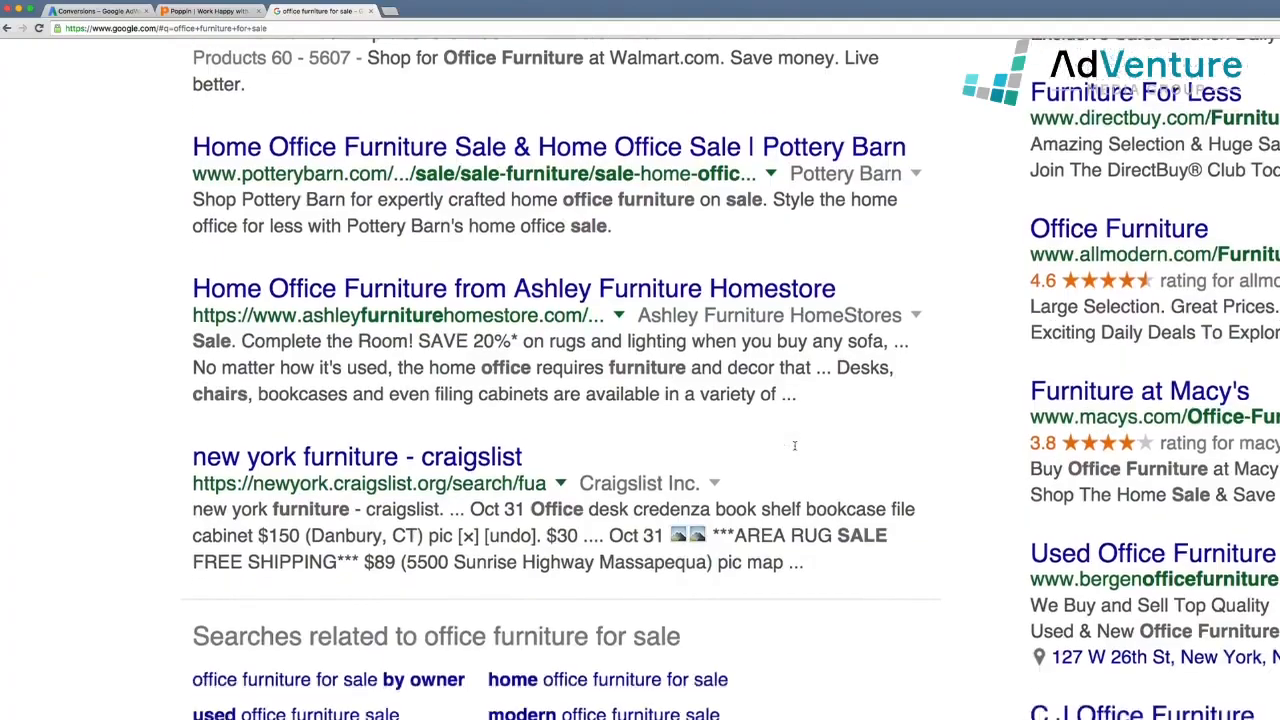
pyautogui.scroll(-8, 795, 446)
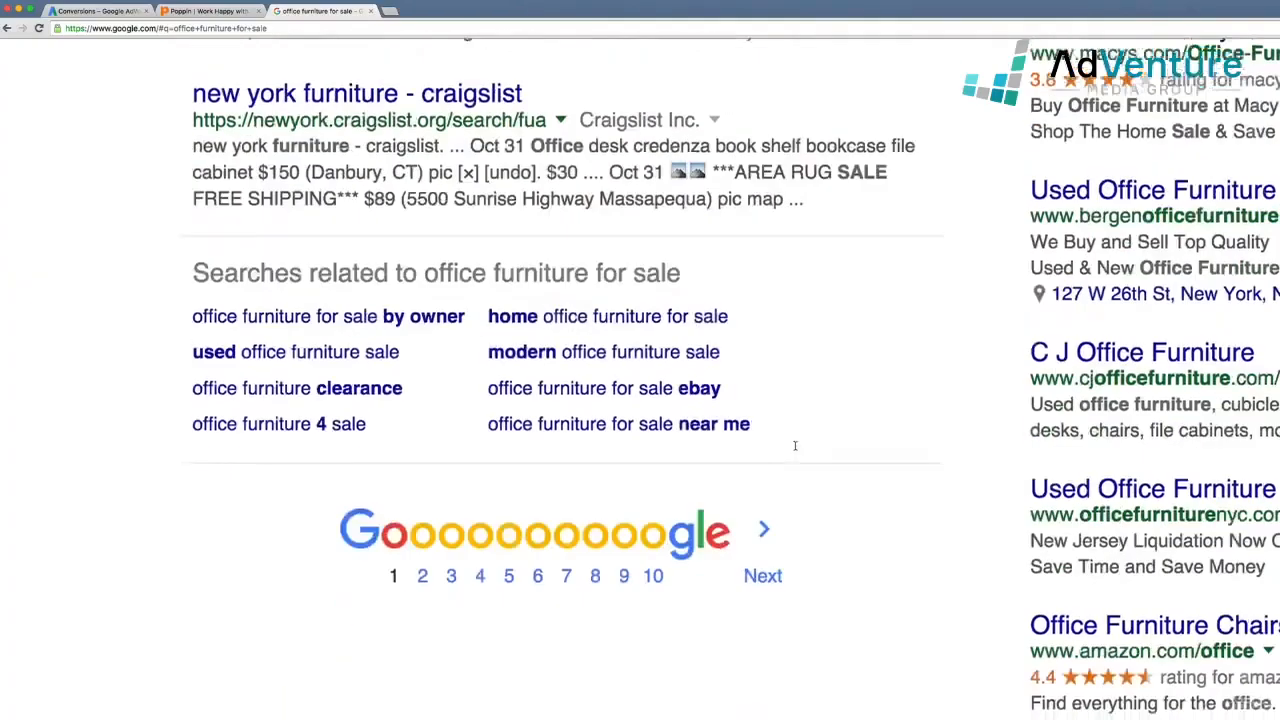
pyautogui.scroll(20, 795, 446)
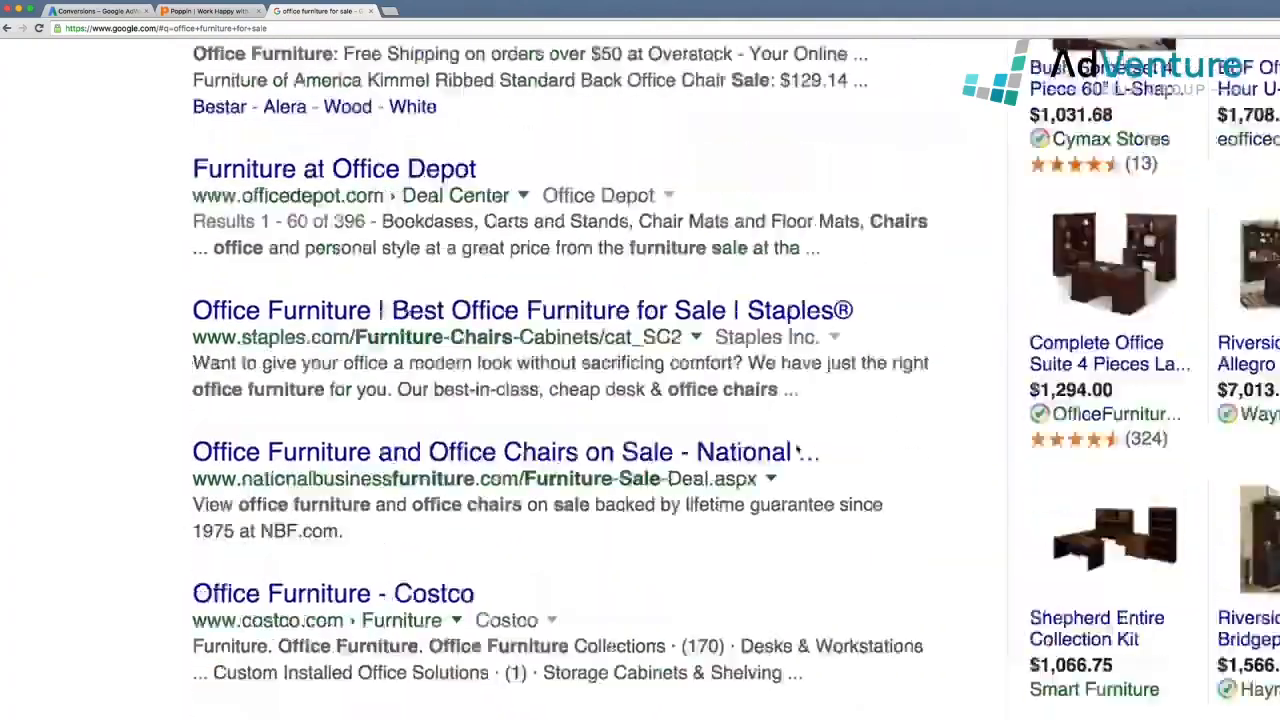
pyautogui.scroll(5, 797, 452)
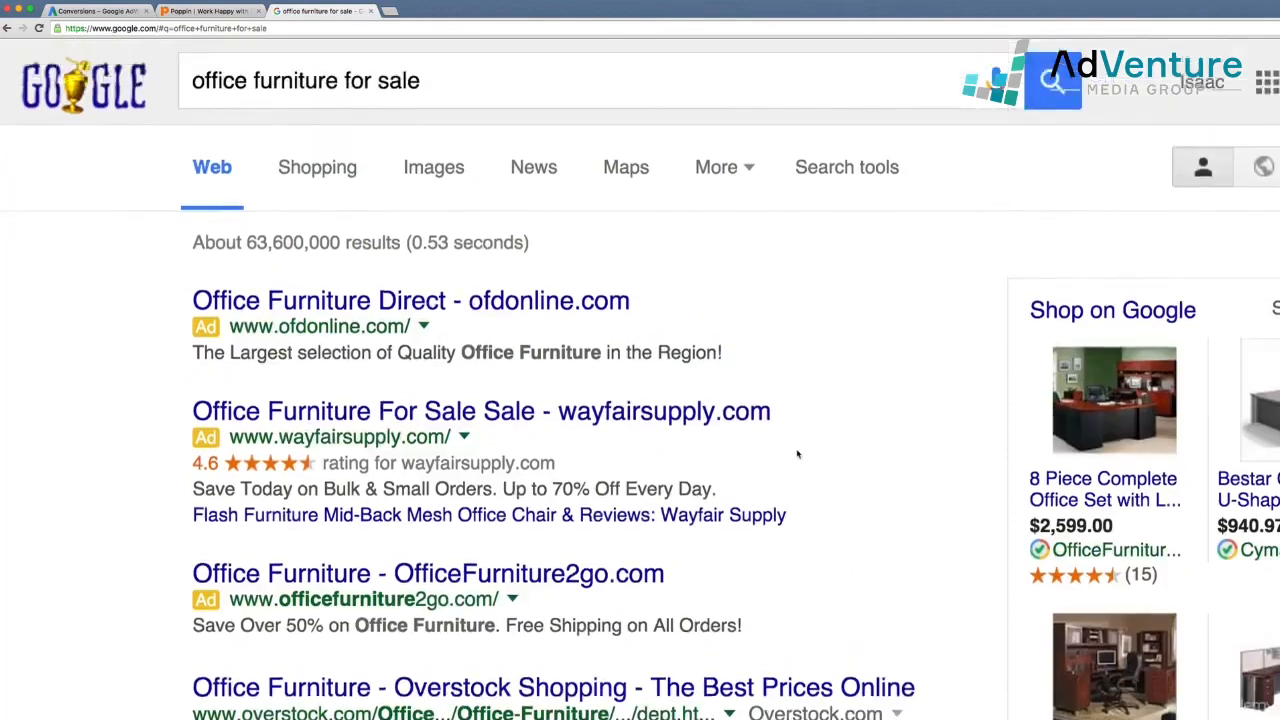
# Search 'office chairs for sale near me' and highlight the Target ad's address and phone number
pyautogui.doubleClick(302, 80)
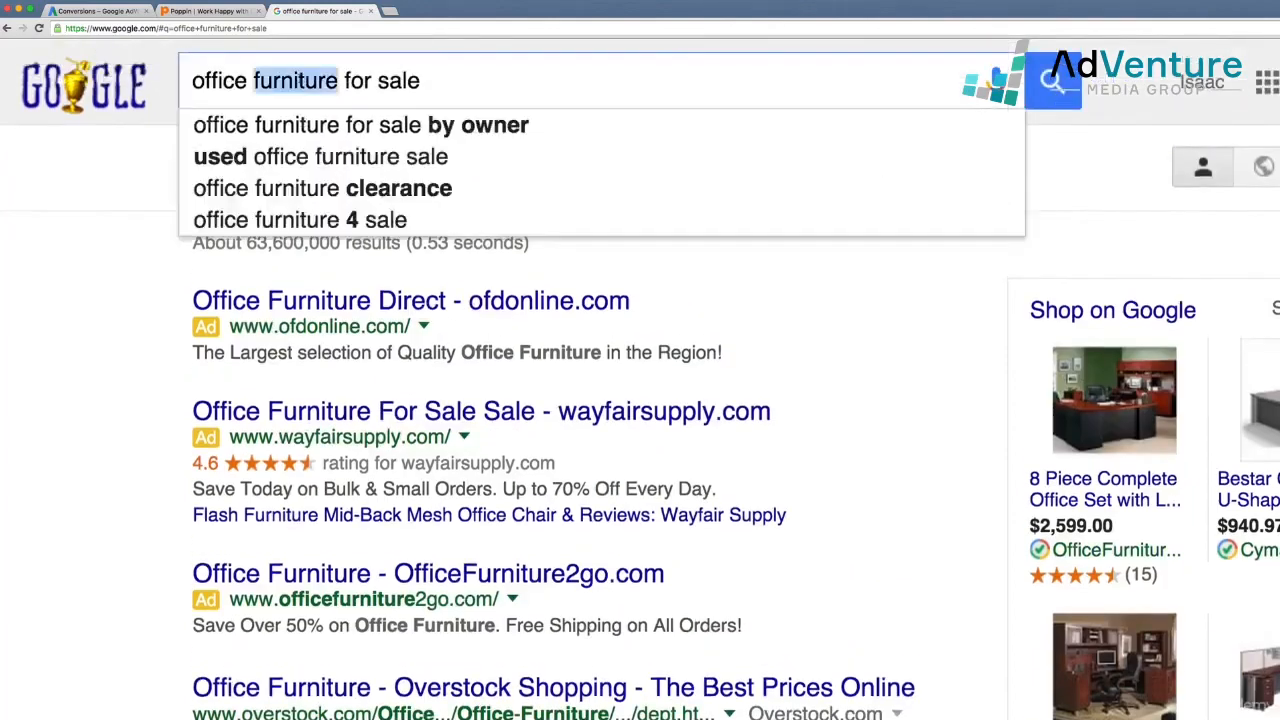
pyautogui.write('chairs')
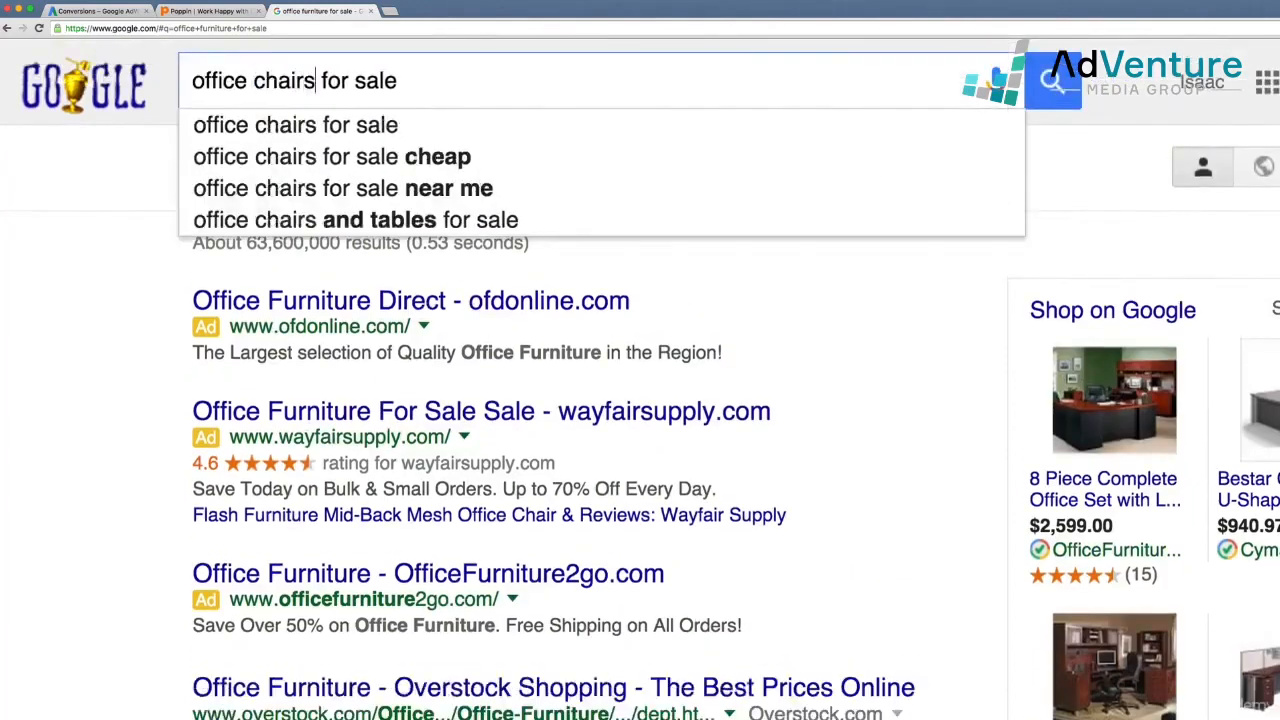
pyautogui.click(360, 188)
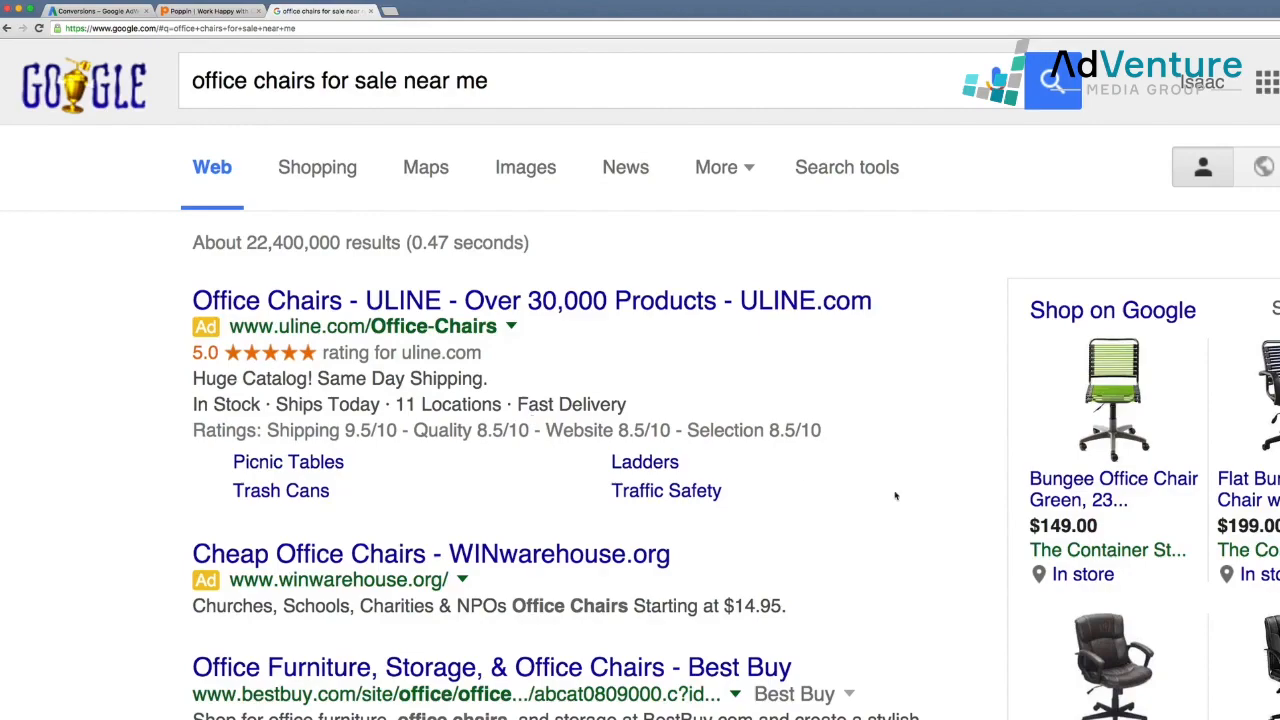
pyautogui.scroll(-1, 895, 495)
pyautogui.scroll(-3, 895, 495)
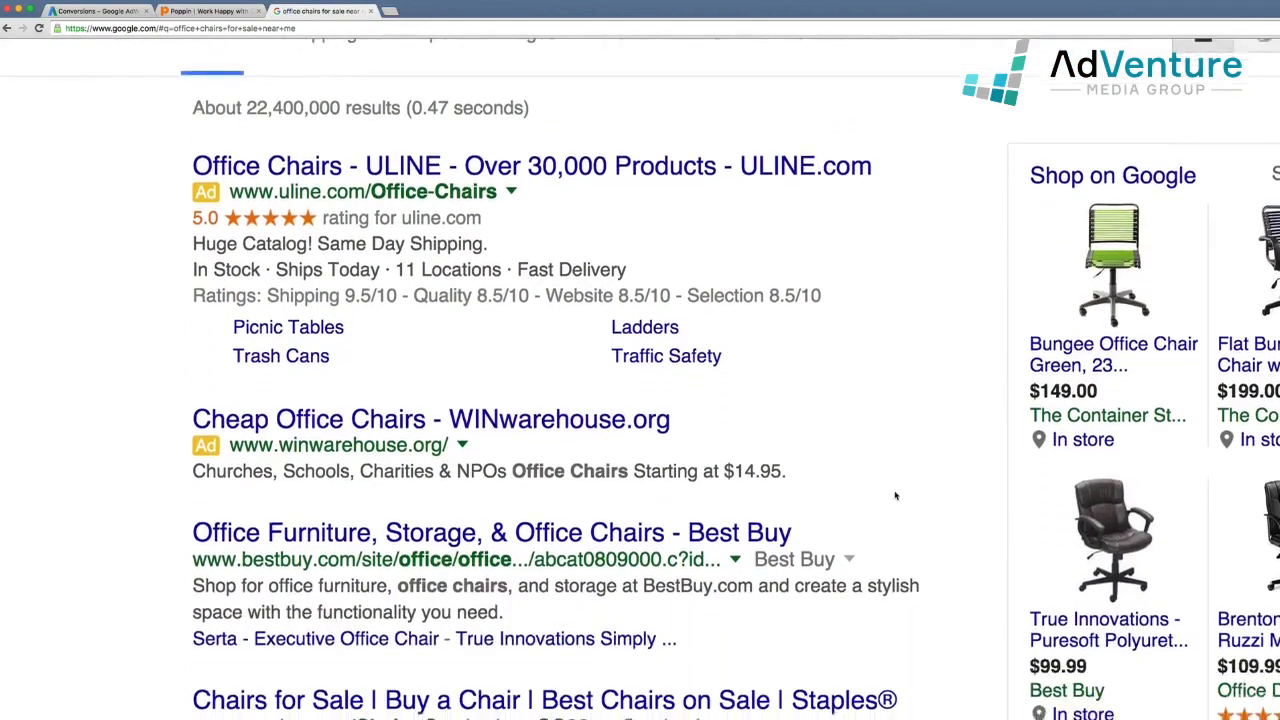
pyautogui.scroll(-8, 895, 495)
pyautogui.scroll(-8, 895, 495)
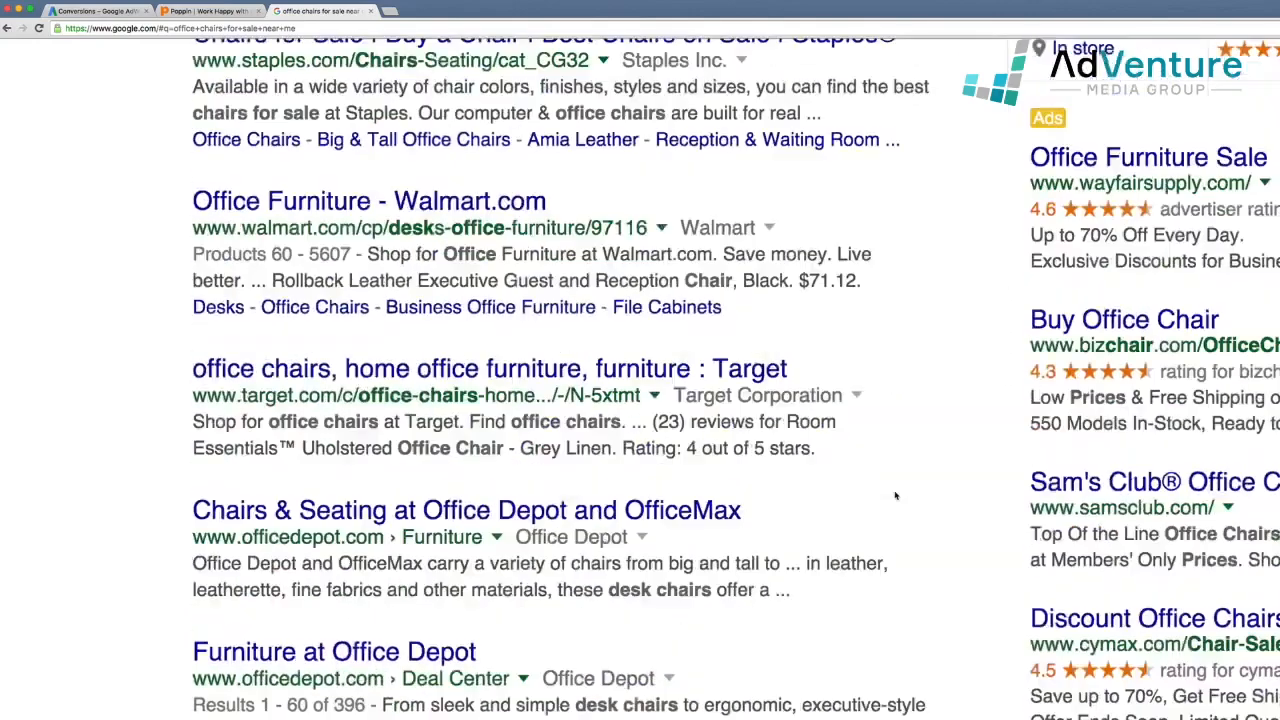
pyautogui.scroll(-7, 895, 495)
pyautogui.scroll(-5, 895, 495)
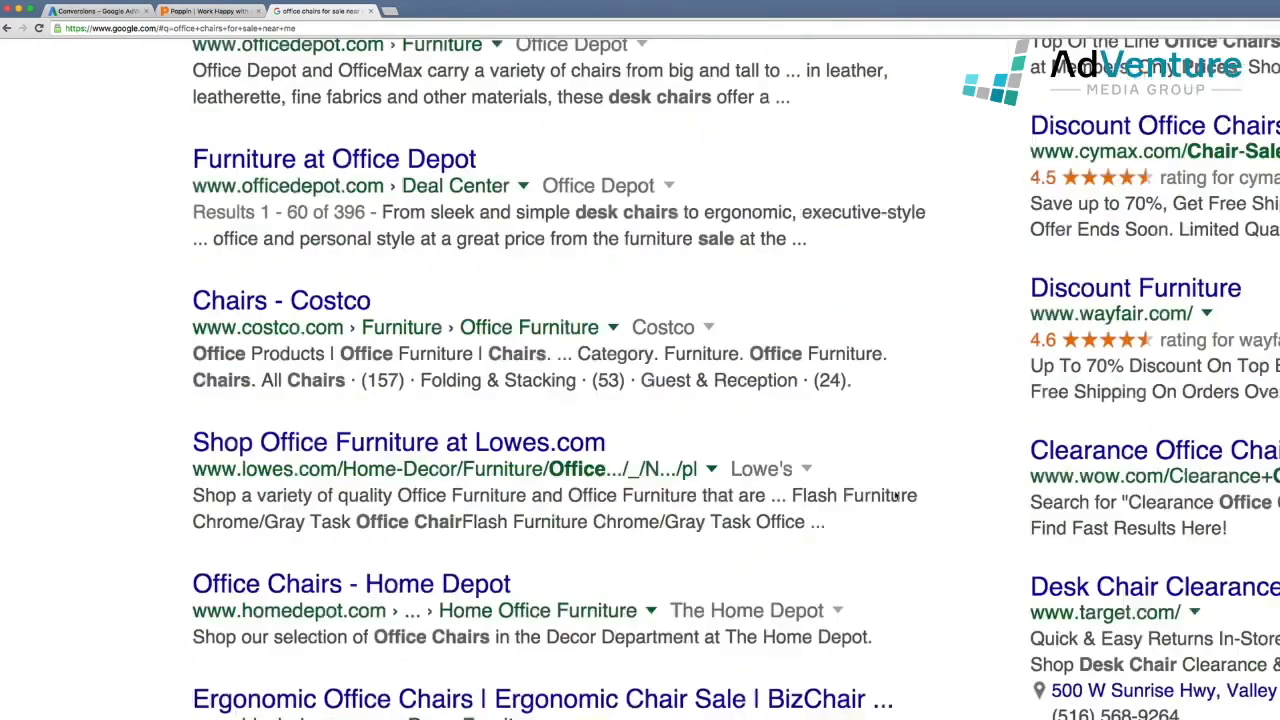
pyautogui.scroll(-6, 895, 495)
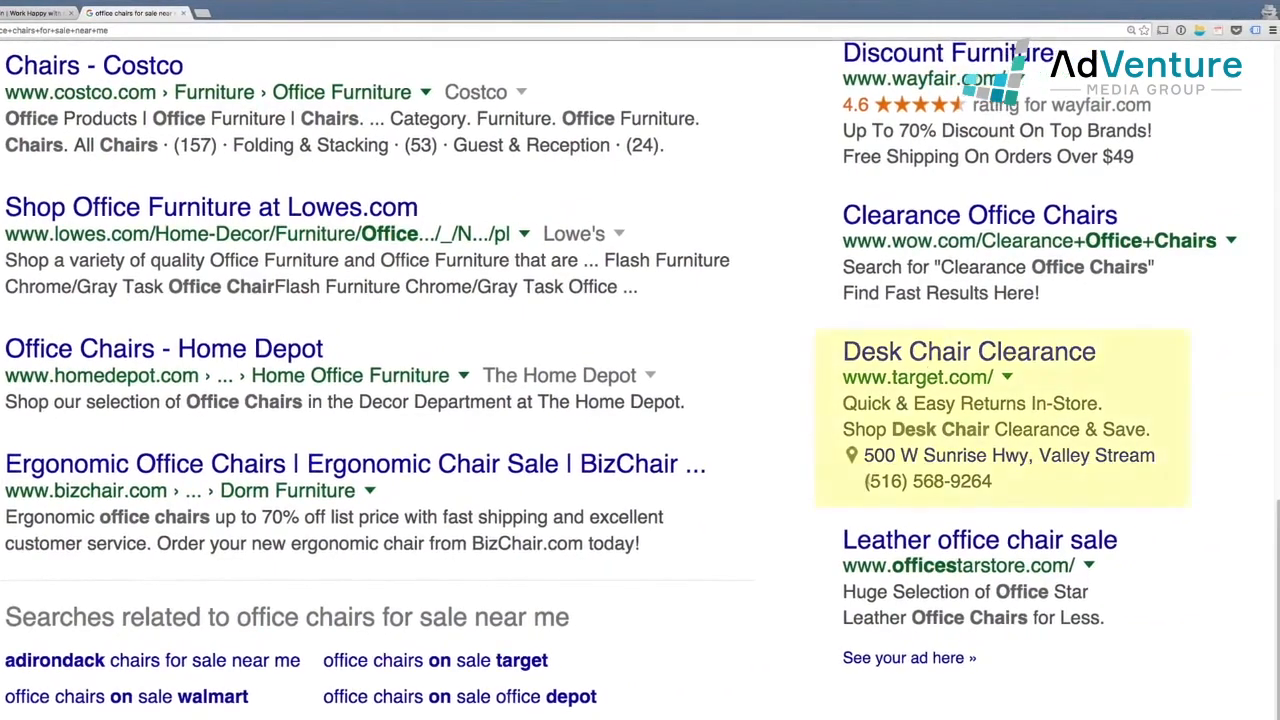
pyautogui.moveTo(862, 484)
pyautogui.mouseDown()
pyautogui.moveTo(999, 486)
pyautogui.moveTo(866, 484)
pyautogui.mouseUp()
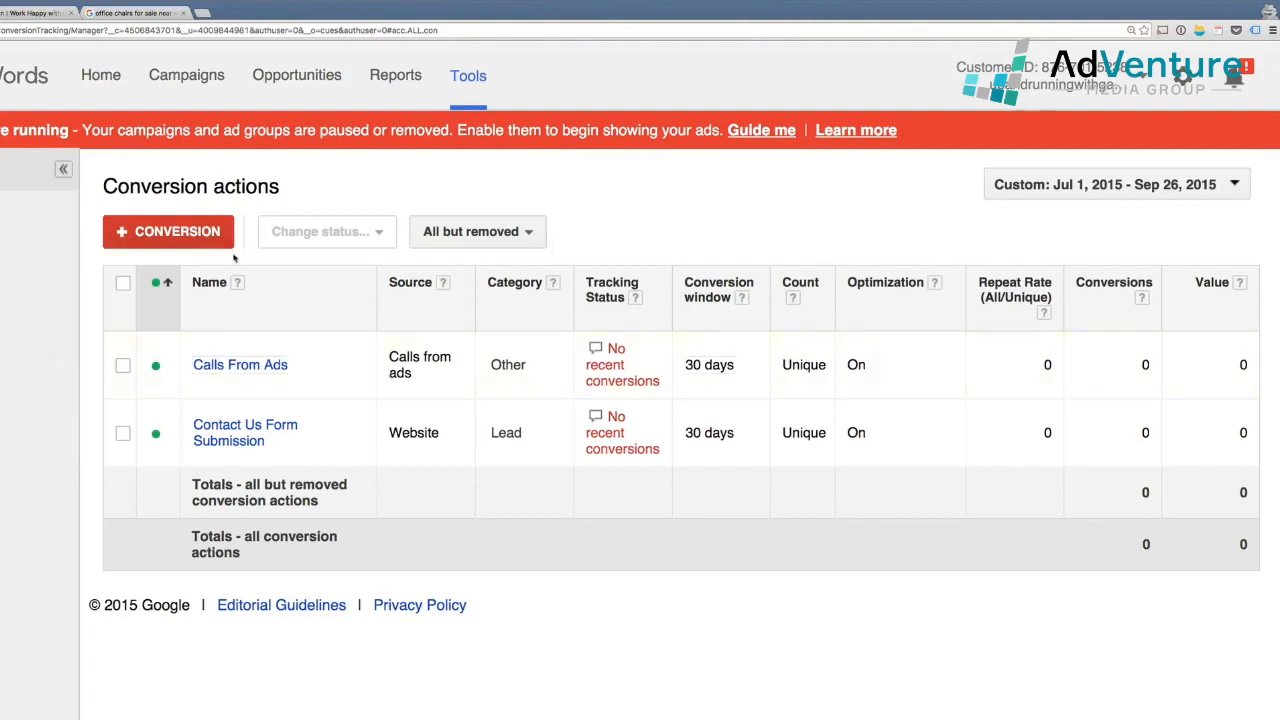
# Show the call extensions for all campaigns, with Desk Chairs and File Cabinets sharing one number
pyautogui.click(186, 75)
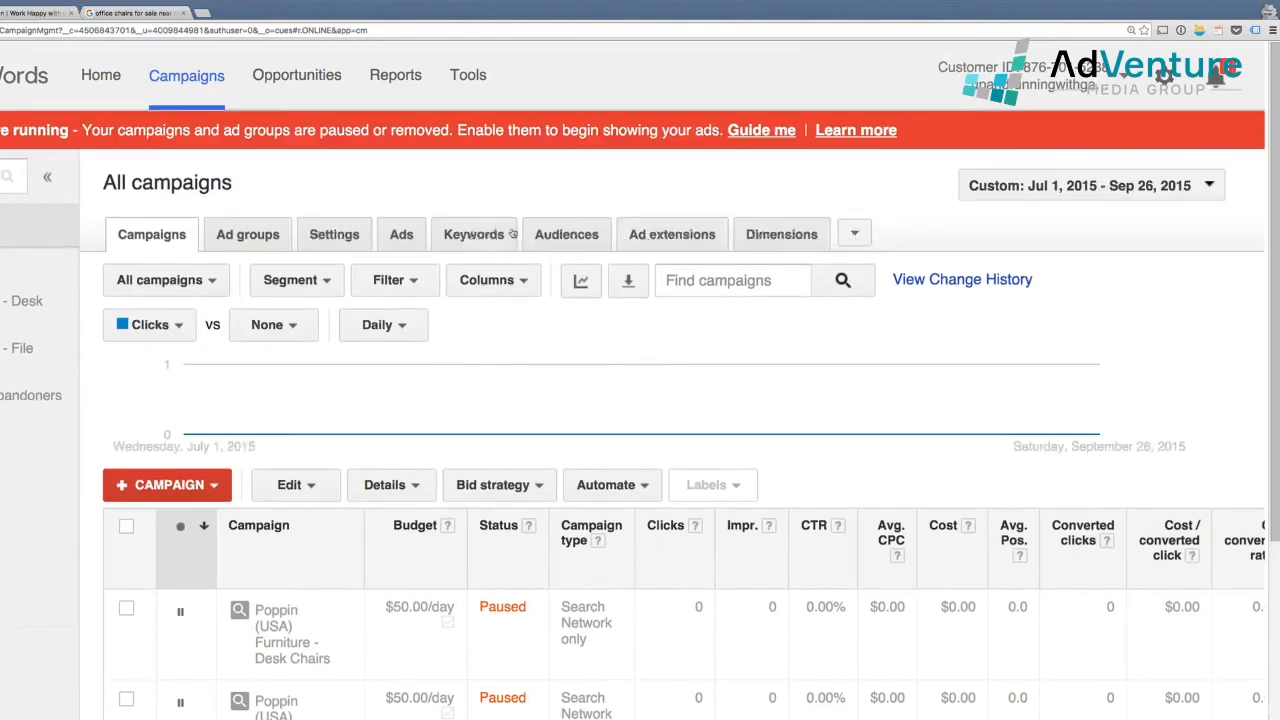
pyautogui.scroll(-1, 333, 618)
pyautogui.scroll(1, 333, 618)
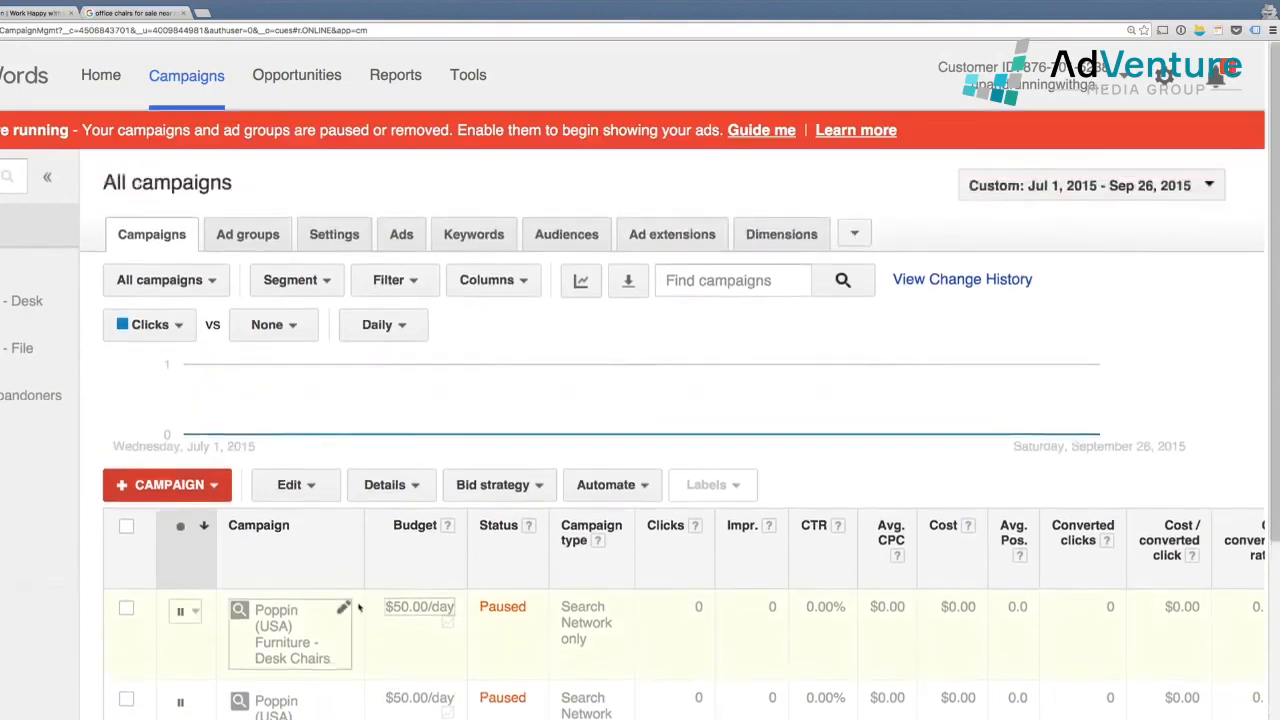
pyautogui.click(680, 238)
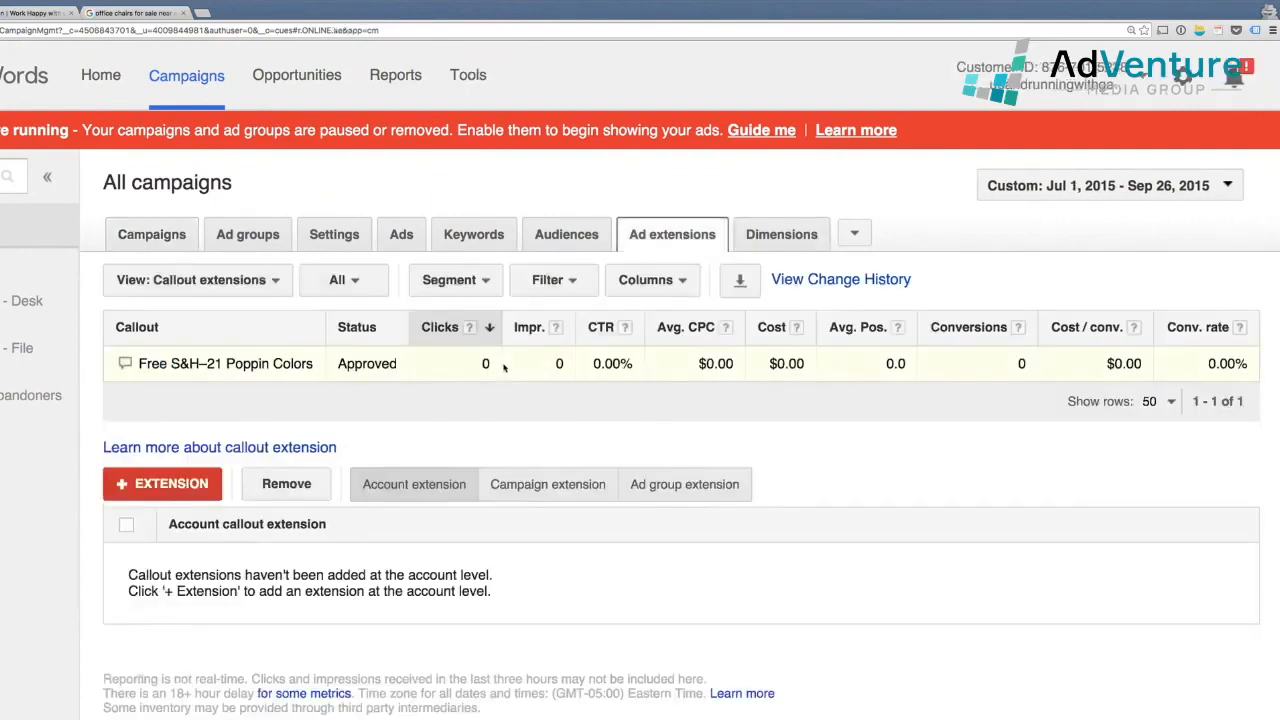
pyautogui.click(248, 283)
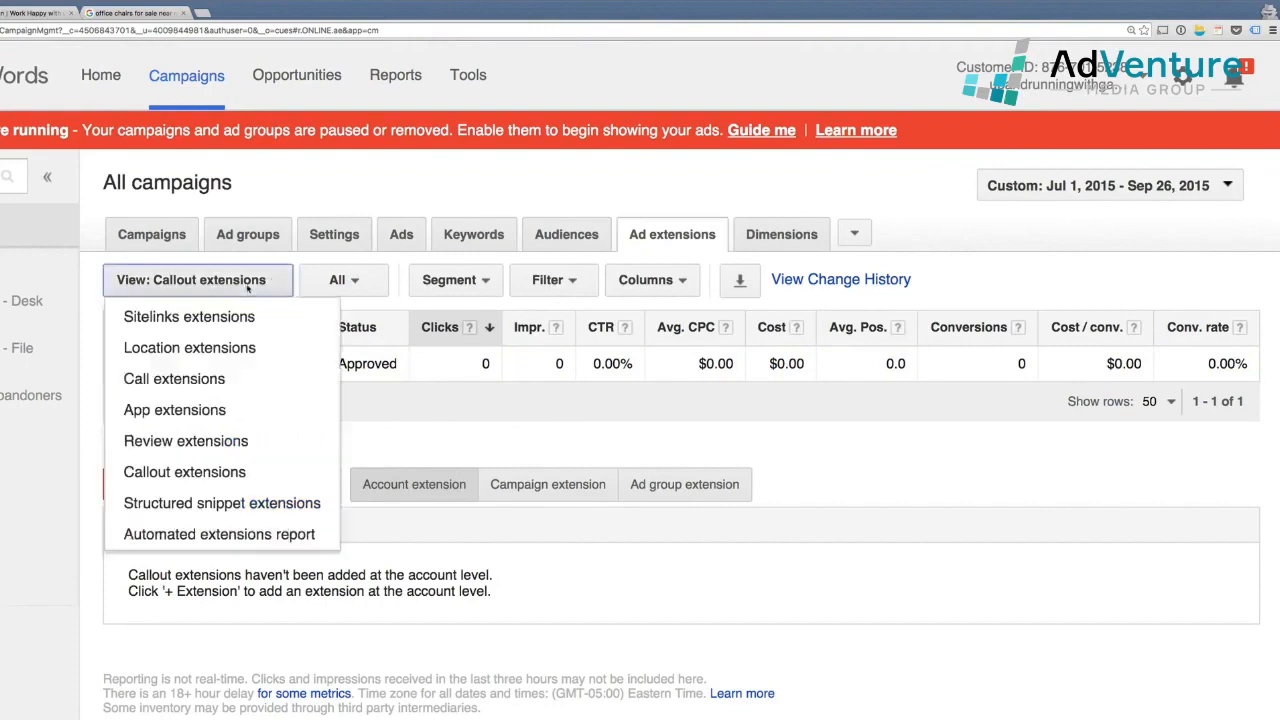
pyautogui.click(258, 379)
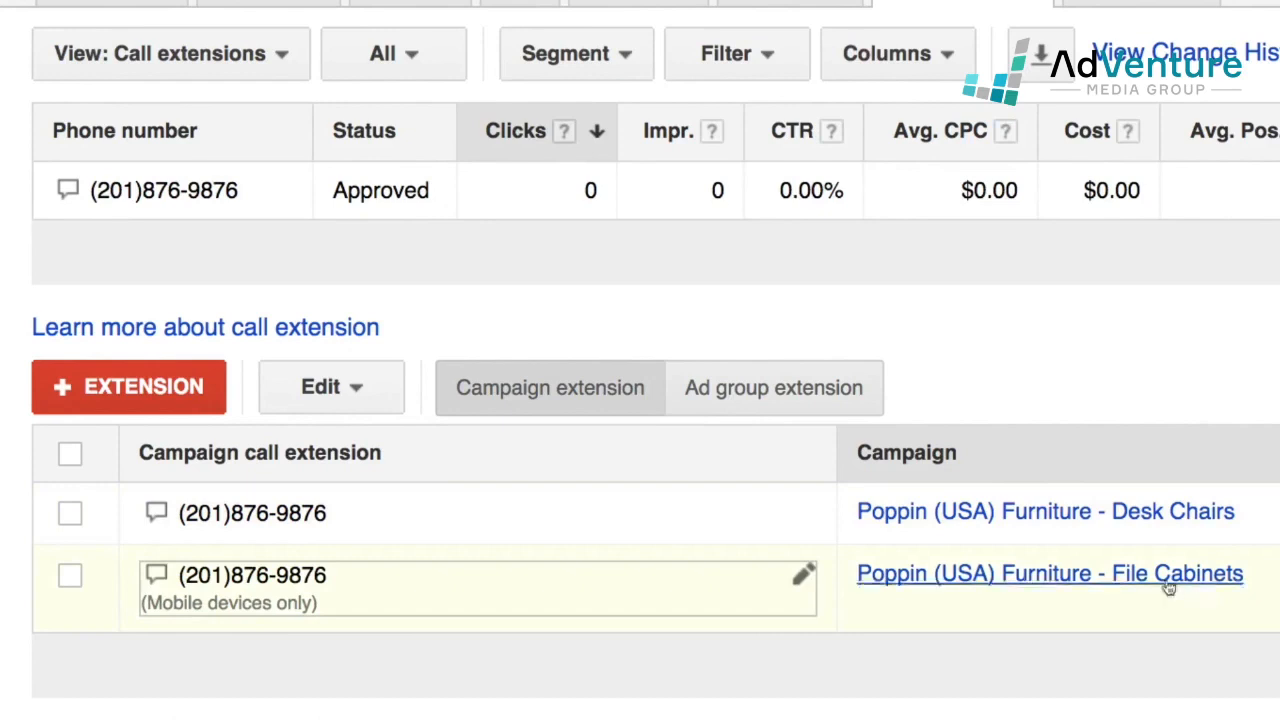
# Switch the Desk Chairs call extension to a Google forwarding number with call reporting
pyautogui.click(805, 514)
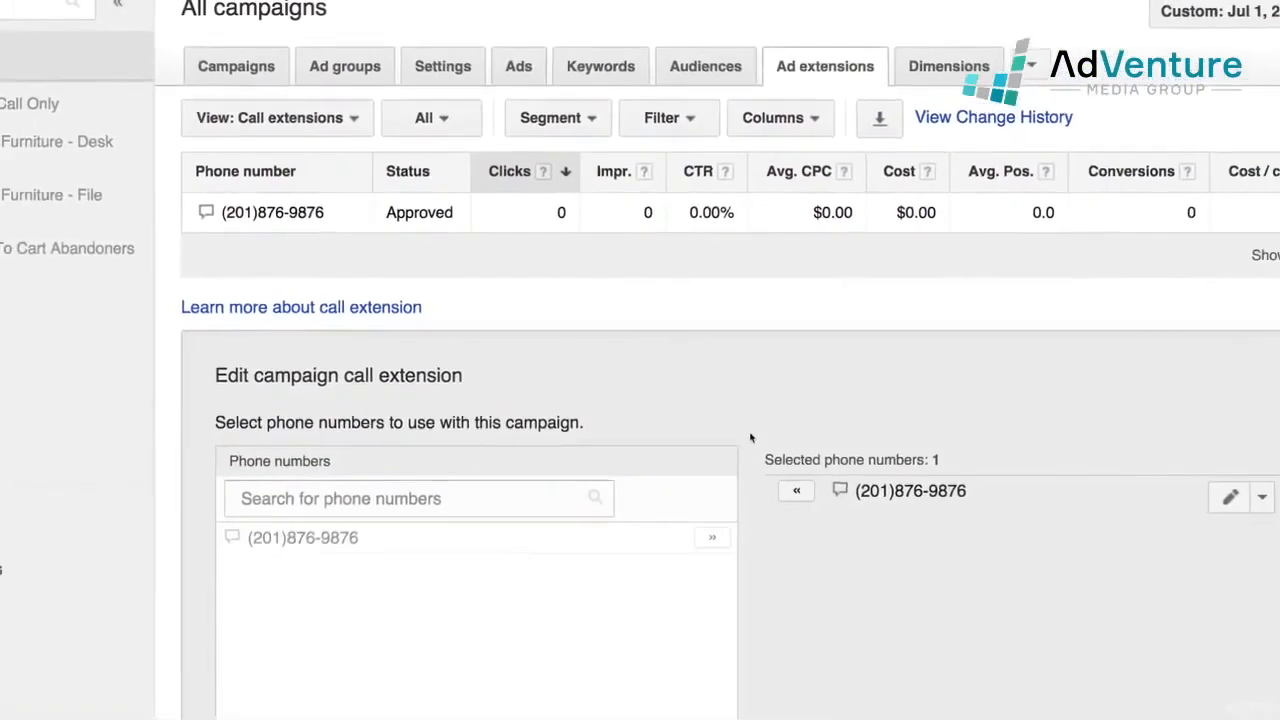
pyautogui.scroll(-5, 943, 447)
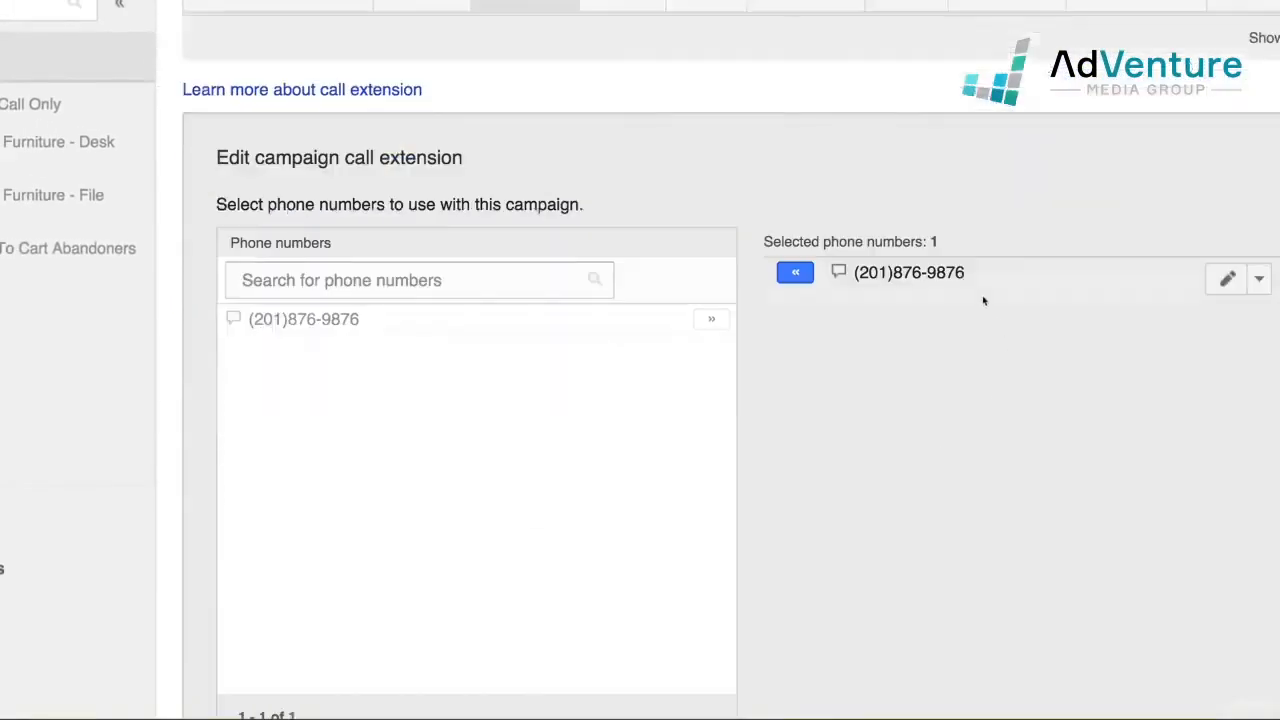
pyautogui.click(1228, 279)
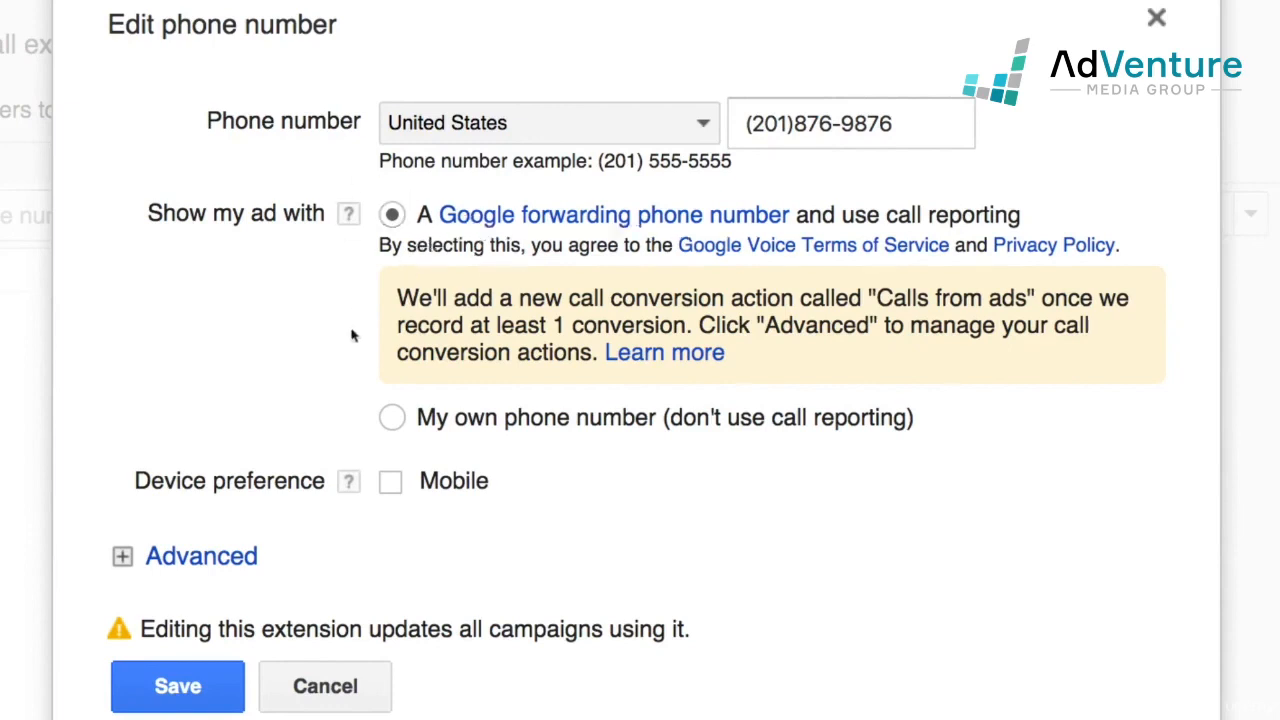
pyautogui.click(395, 420)
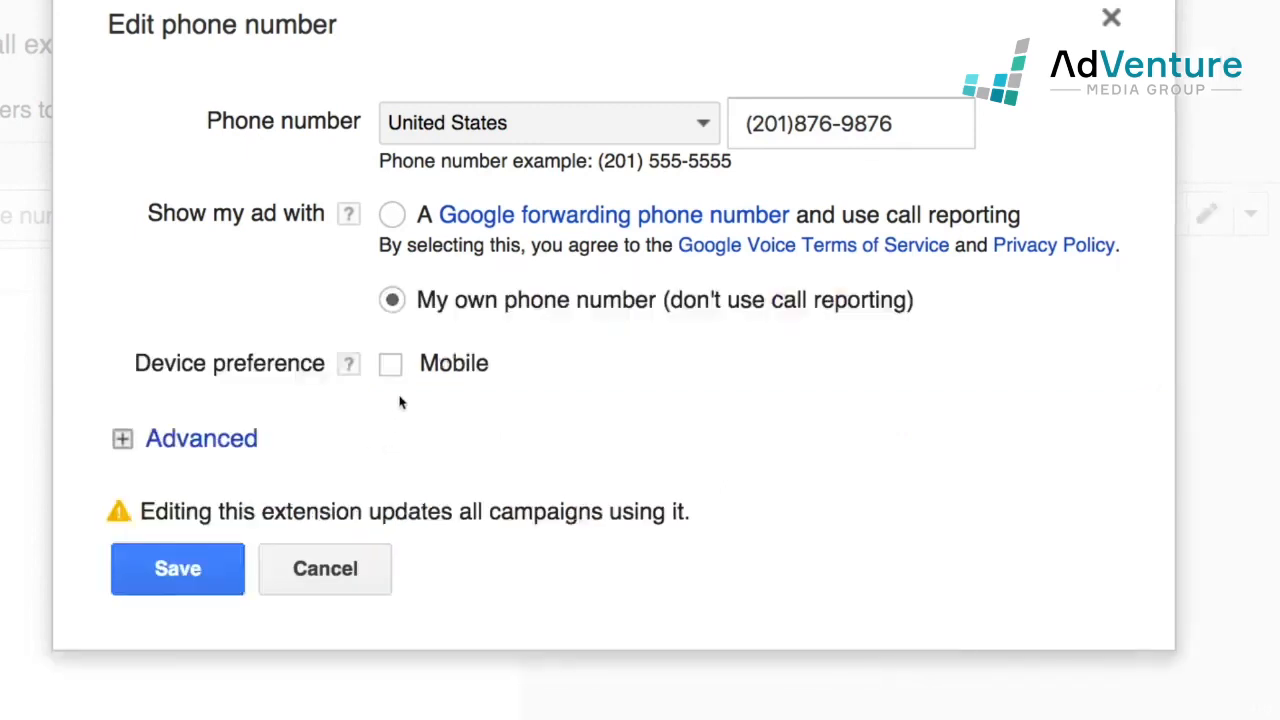
pyautogui.click(392, 216)
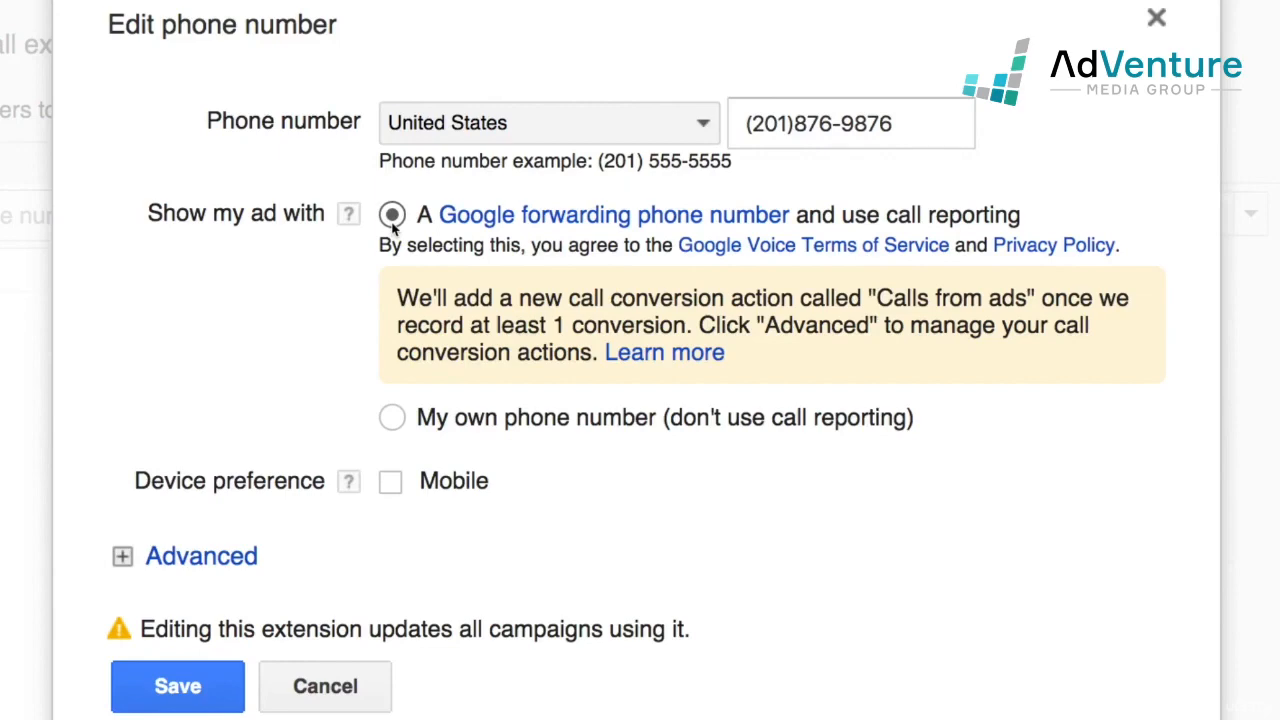
pyautogui.click(210, 681)
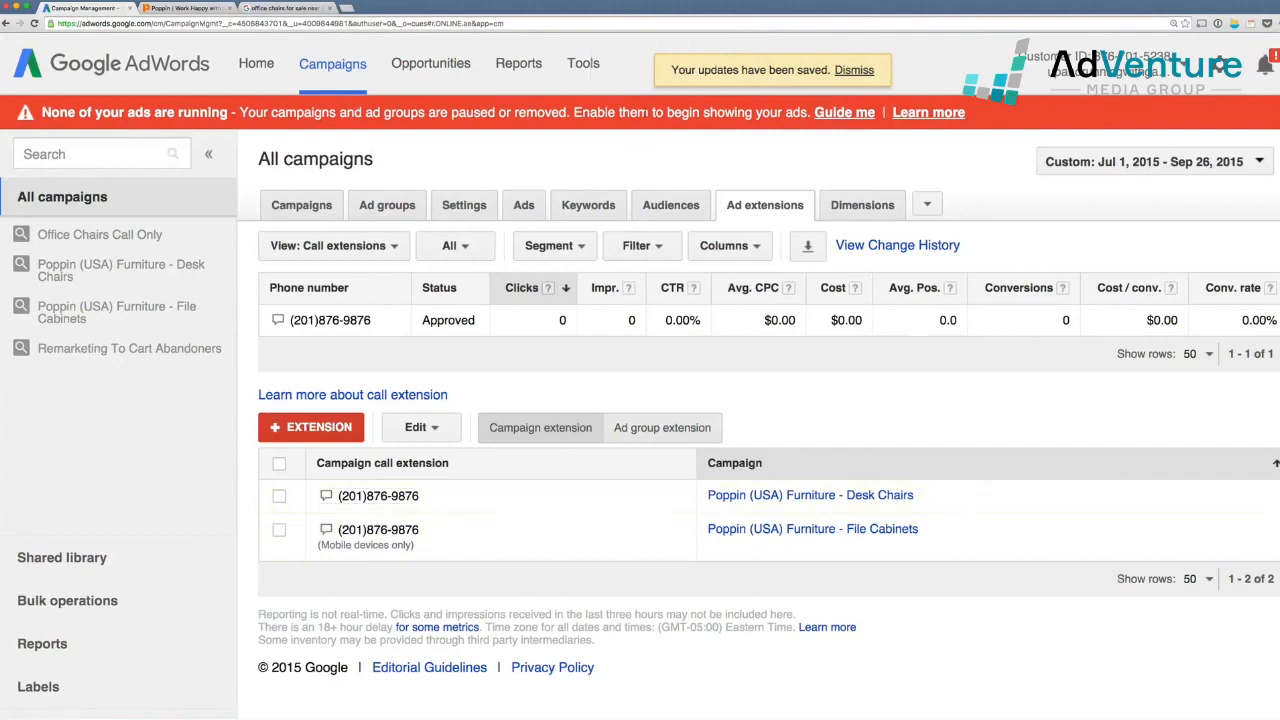
# Confirm Calls From Ads is listed on the conversion tracking page, then return to campaigns
pyautogui.click(577, 65)
pyautogui.click(600, 133)
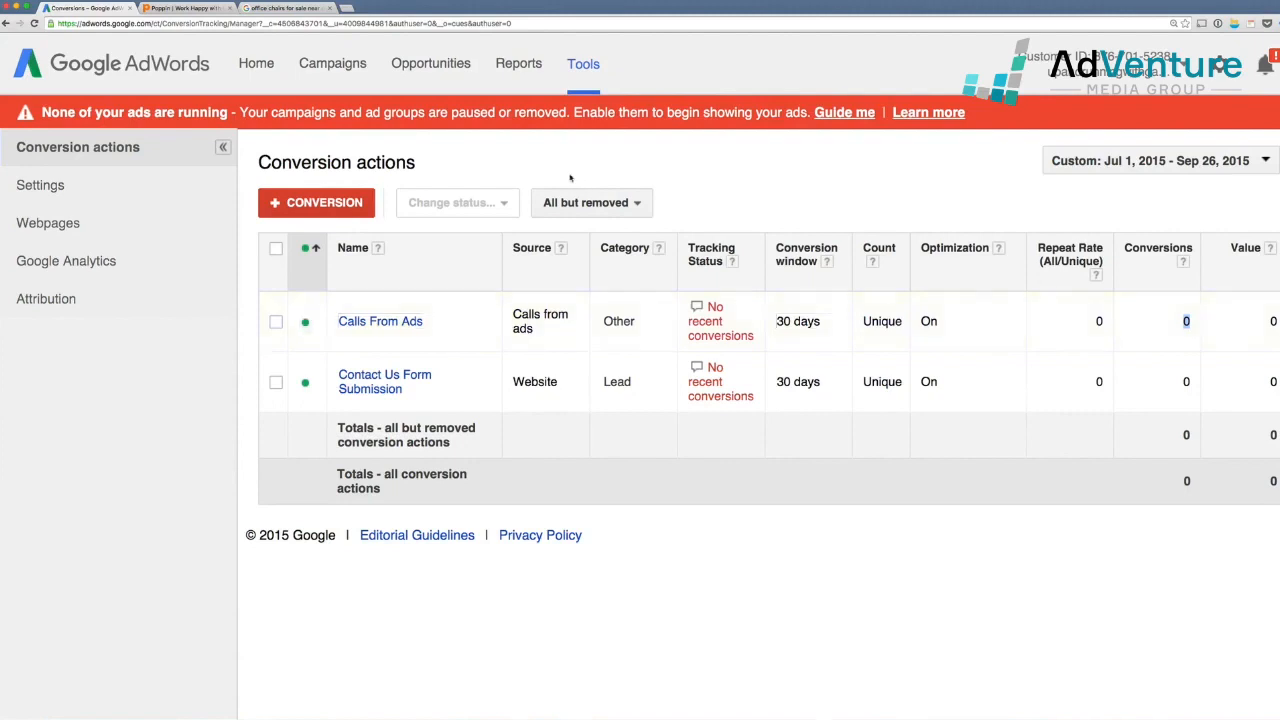
pyautogui.click(333, 63)
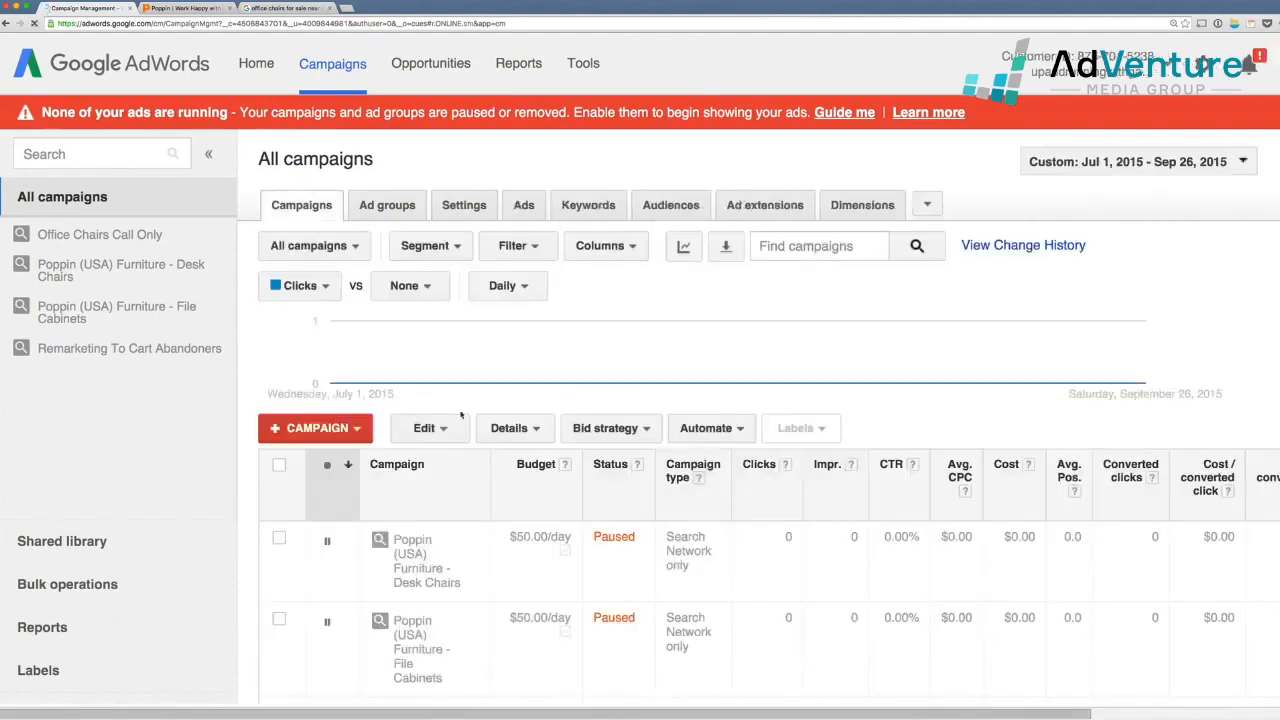
pyautogui.scroll(-1, 470, 413)
pyautogui.scroll(1, 470, 413)
# Segment campaign stats by conversion name and review the four paused campaigns
pyautogui.click(432, 247)
pyautogui.moveTo(463, 337)
pyautogui.click(674, 345)
pyautogui.scroll(-5, 580, 472)
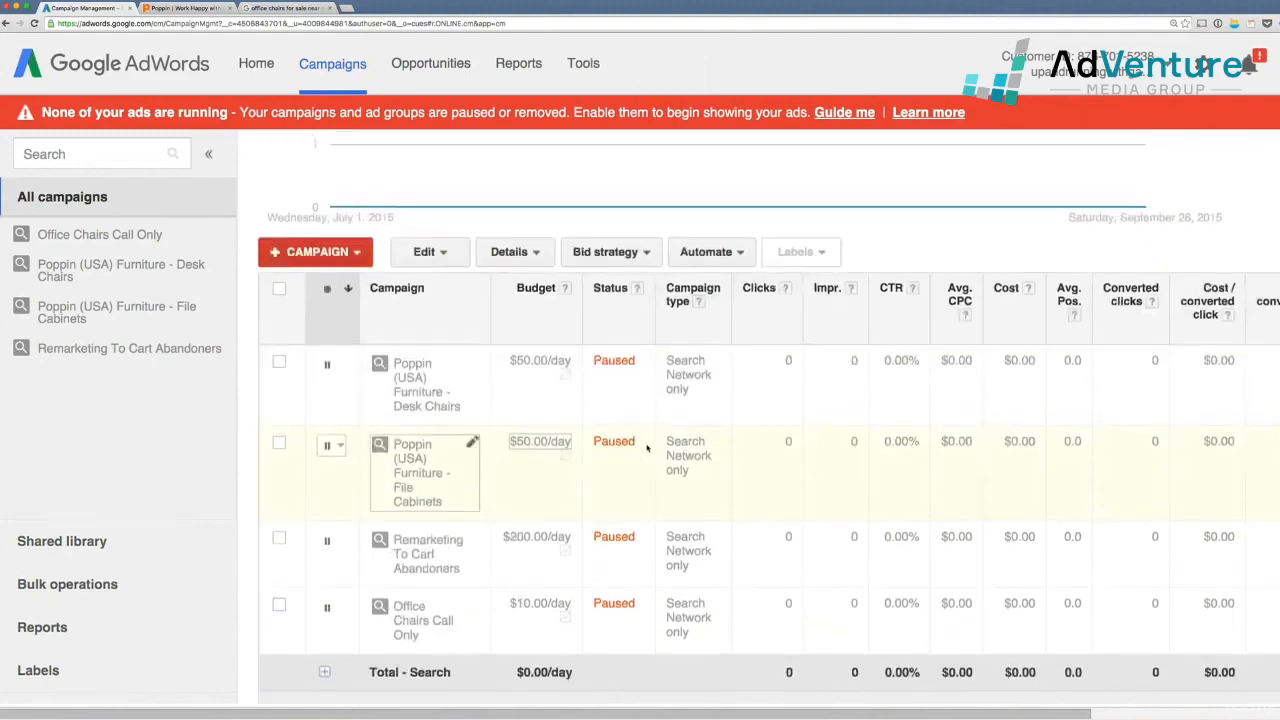
pyautogui.hscroll(4, 643, 441)
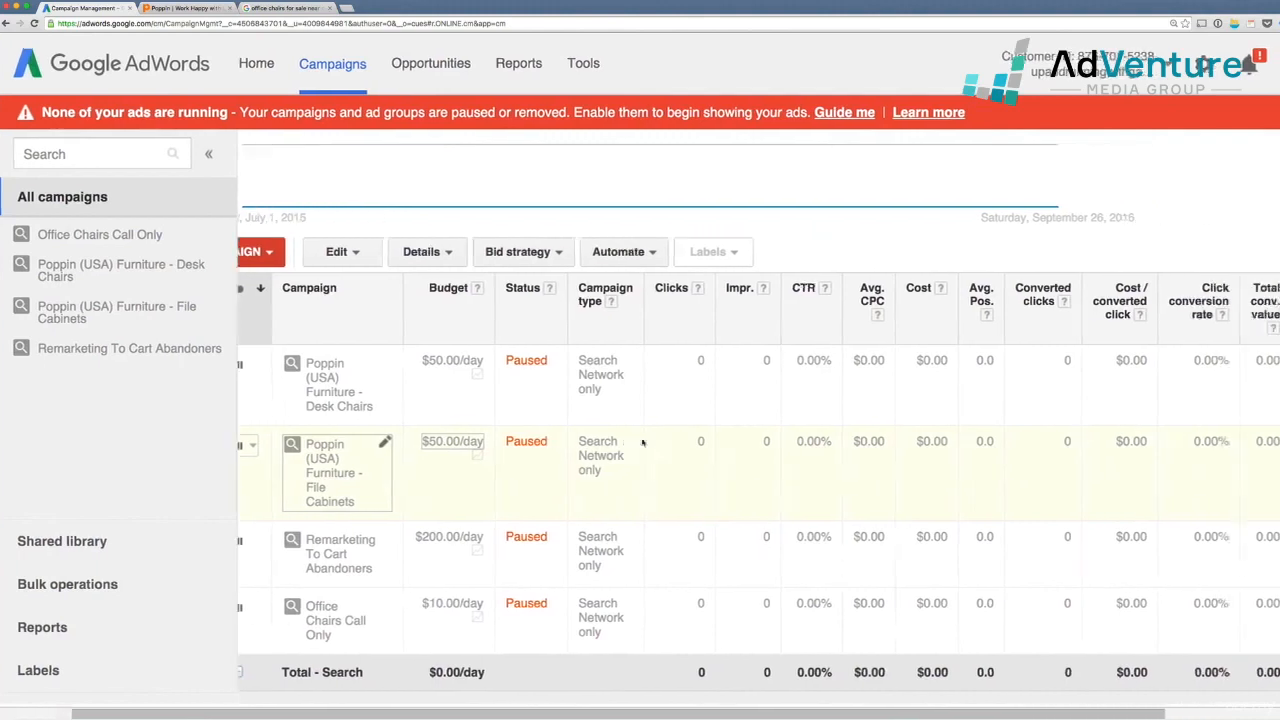
pyautogui.hscroll(-4, 643, 441)
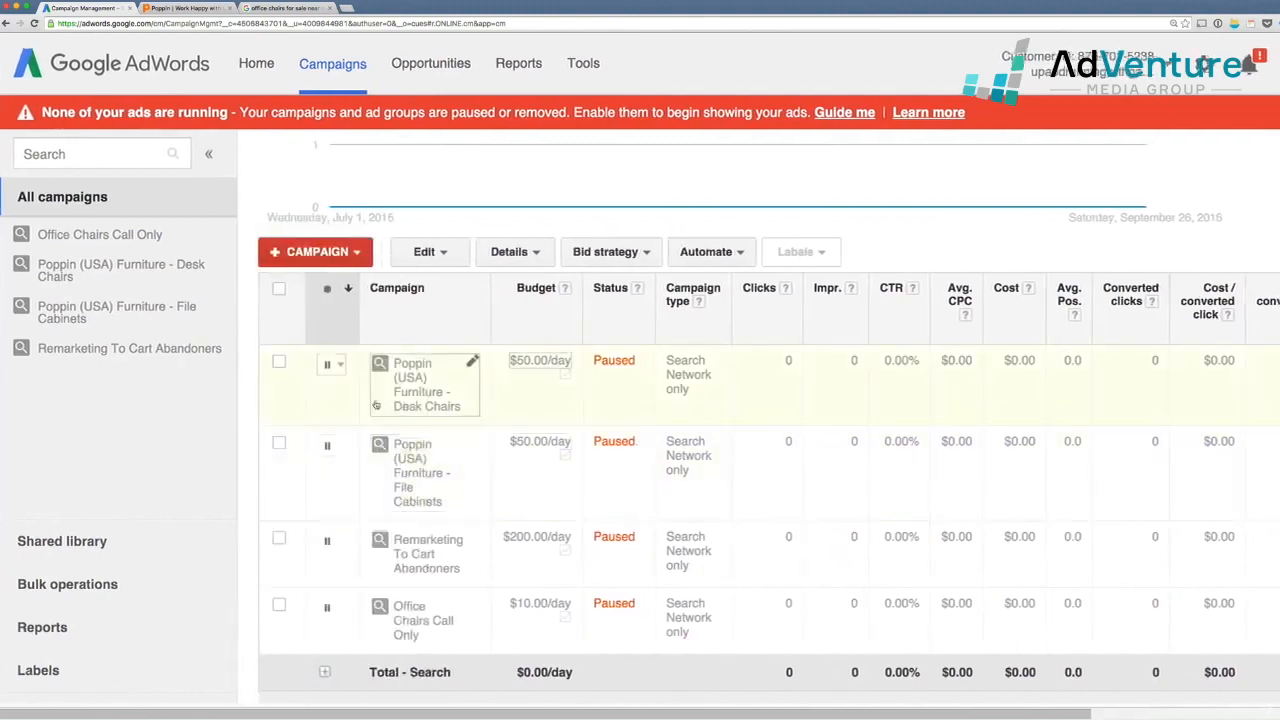